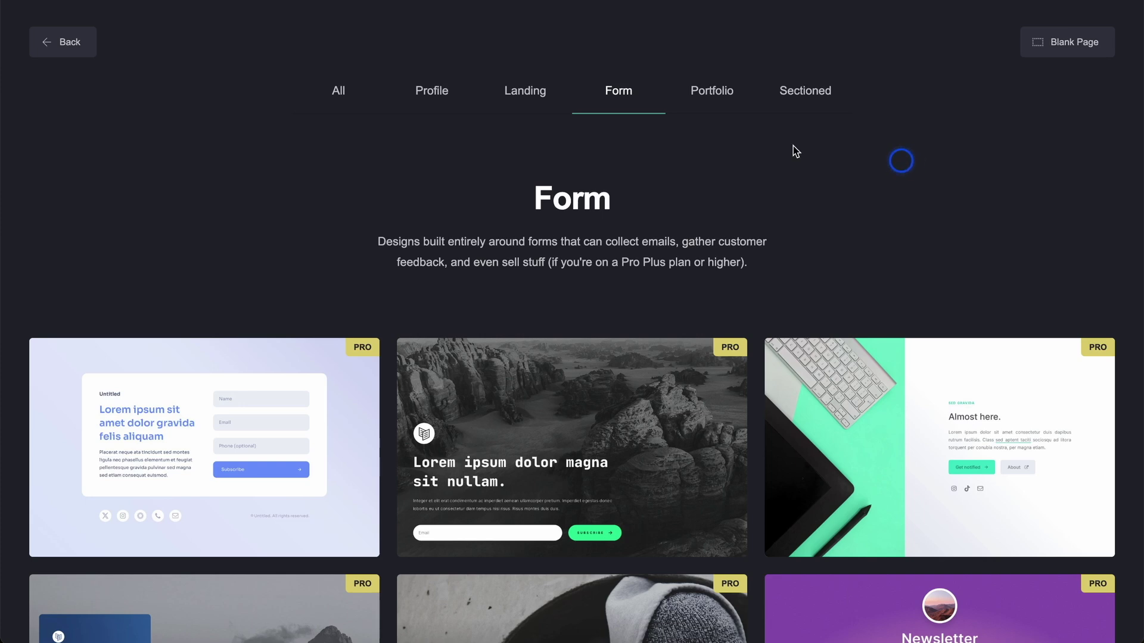
- Switch the template gallery to Landing designs and browse down the list
{"action": "left_click", "coordinate": [523, 93]}
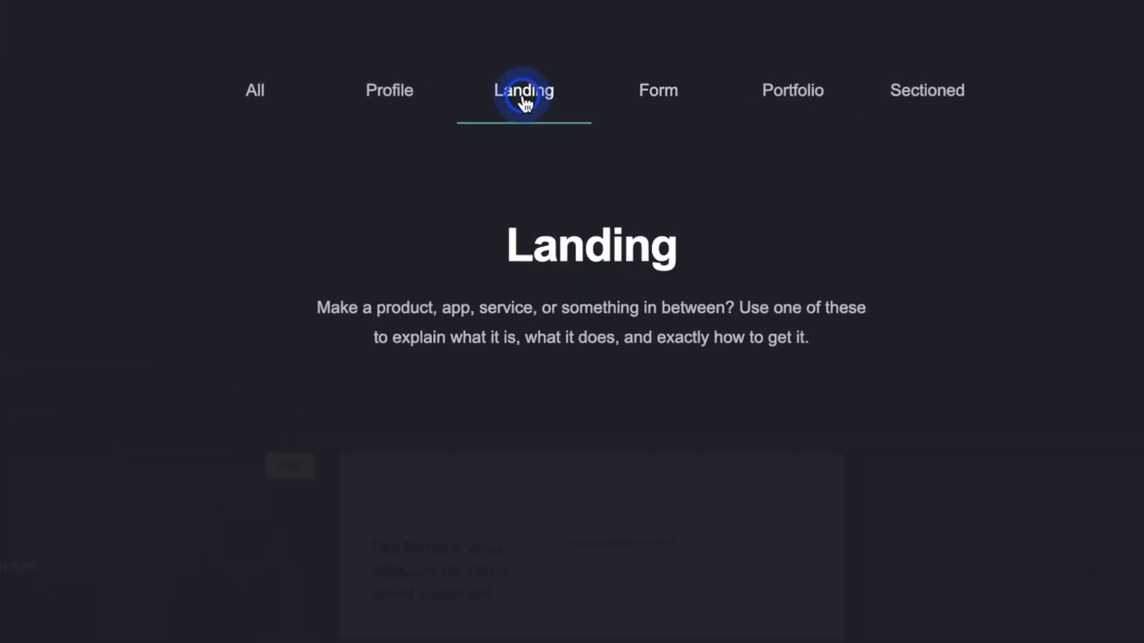
{"action": "scroll", "coordinate": [947, 386], "scroll_direction": "down", "scroll_amount": 5}
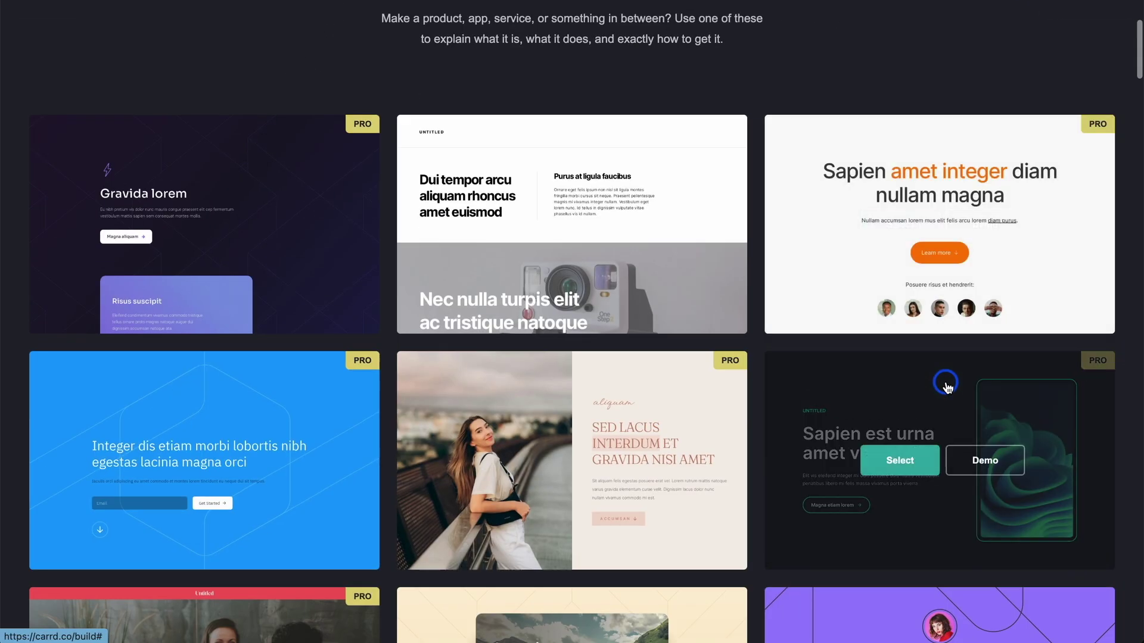
{"action": "scroll", "coordinate": [947, 386], "scroll_direction": "down", "scroll_amount": 2}
{"action": "scroll", "coordinate": [947, 386], "scroll_direction": "down", "scroll_amount": 3}
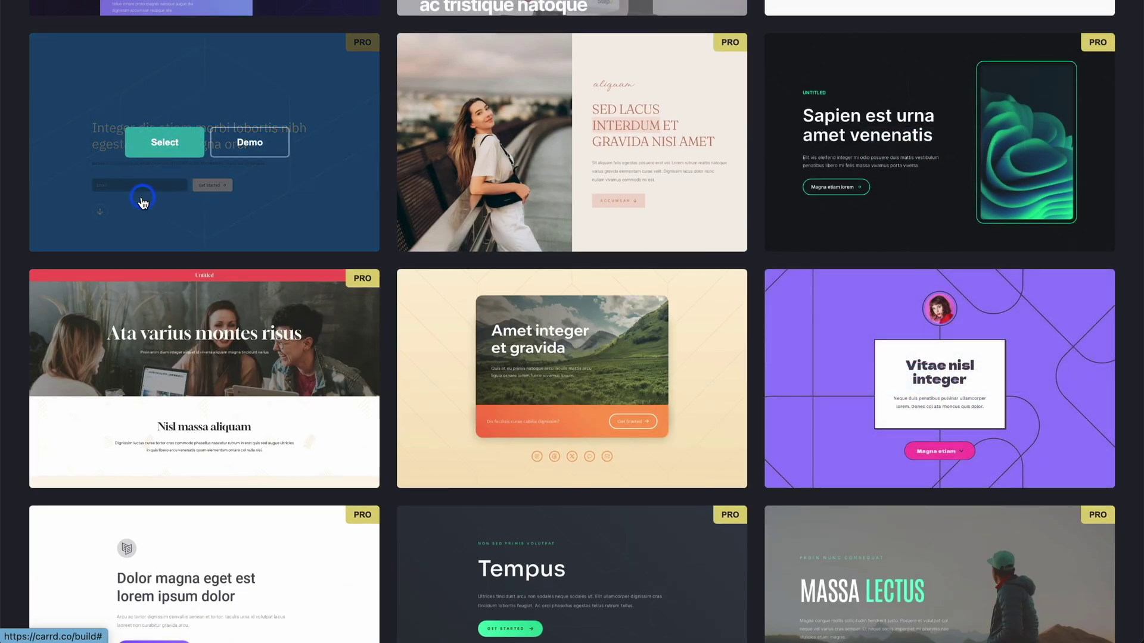
- Preview the purple rounded-line Landing template #215 live and scroll through it
{"action": "left_click", "coordinate": [1005, 394]}
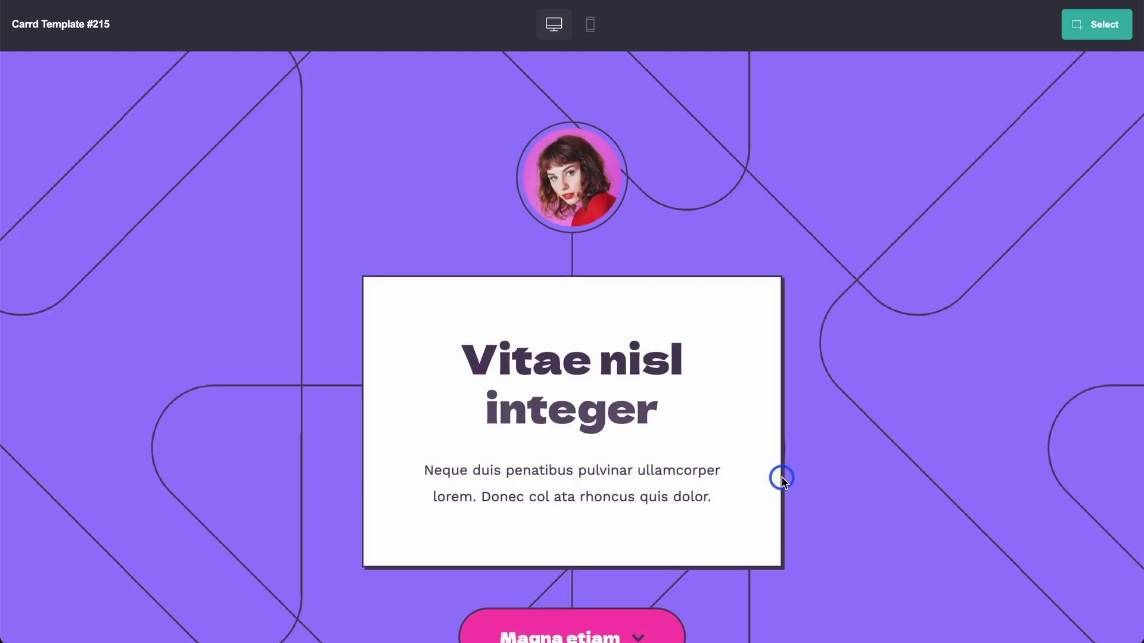
{"action": "scroll", "coordinate": [782, 480], "scroll_direction": "down", "scroll_amount": 10}
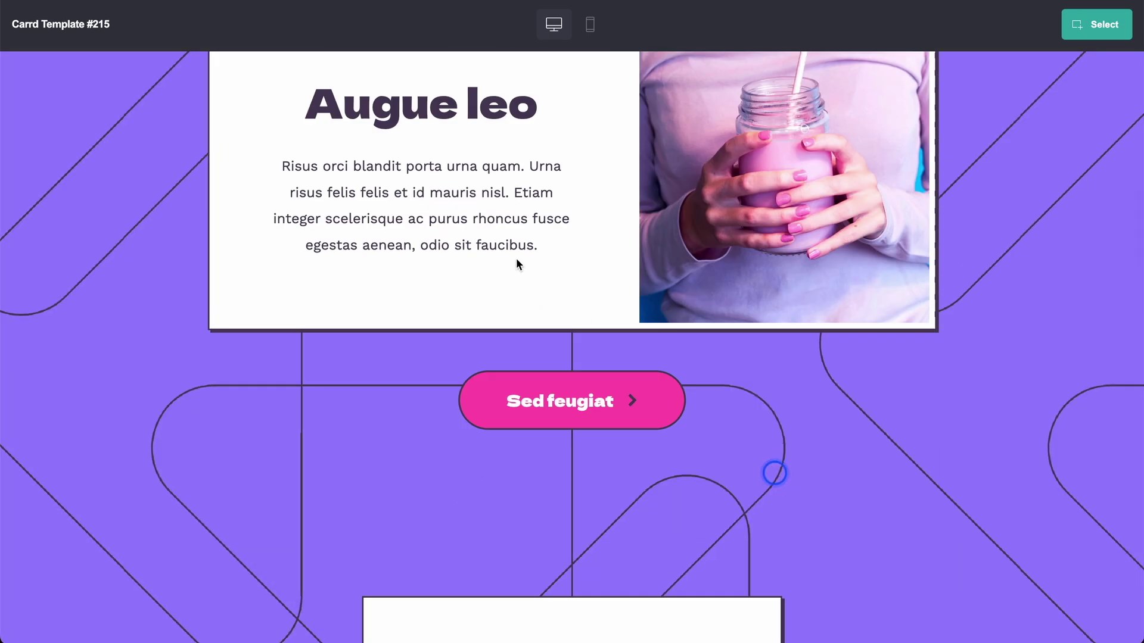
{"action": "scroll", "coordinate": [858, 451], "scroll_direction": "down", "scroll_amount": 15}
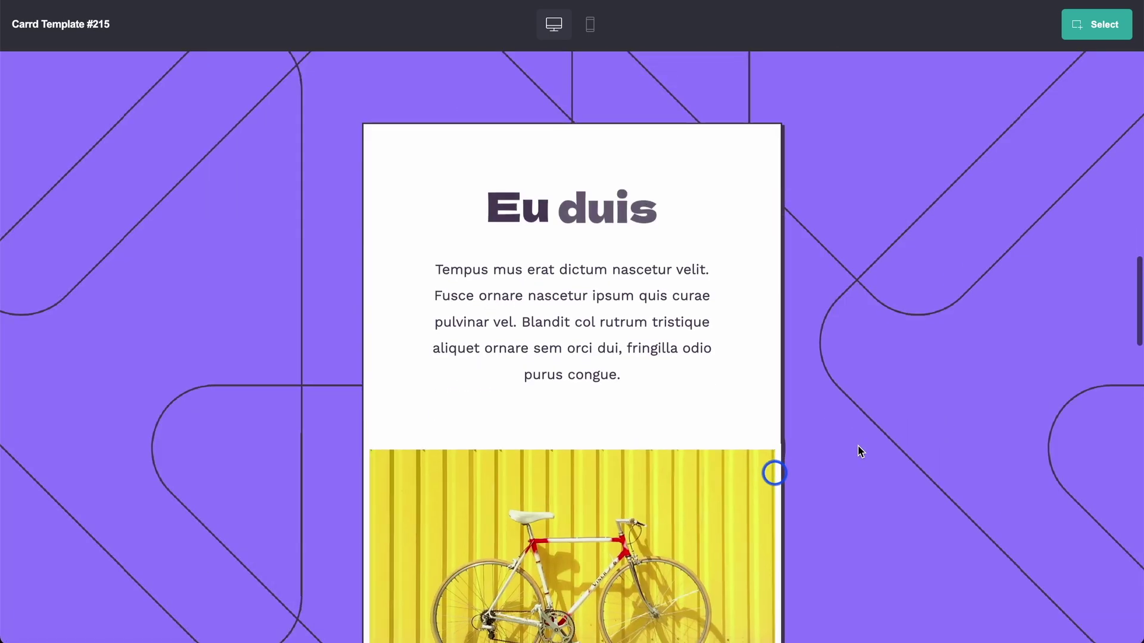
{"action": "scroll", "coordinate": [860, 451], "scroll_direction": "down", "scroll_amount": 15}
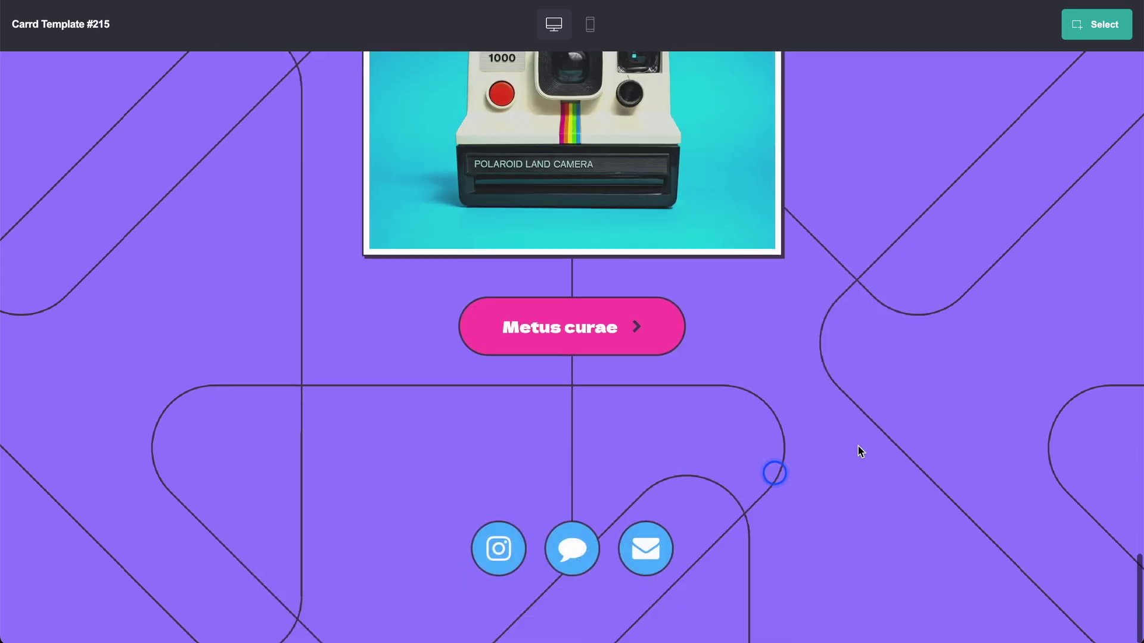
{"action": "scroll", "coordinate": [860, 451], "scroll_direction": "up", "scroll_amount": 20}
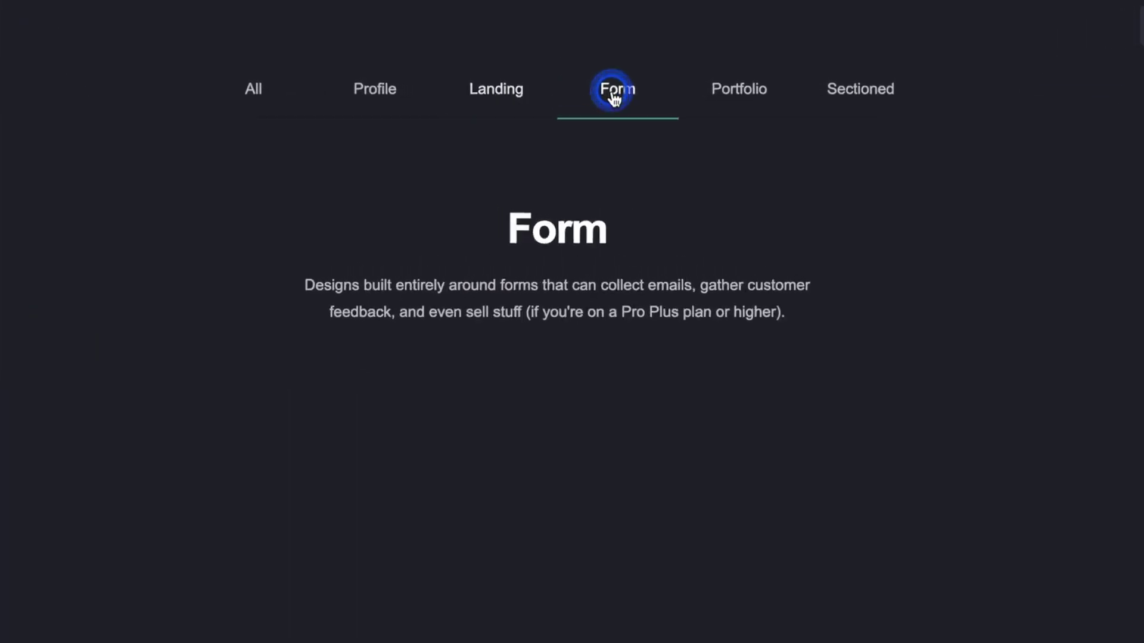
- Scroll the Form templates and select the pink Lorem ipsum sign-up design
{"action": "scroll", "coordinate": [1042, 454], "scroll_direction": "down", "scroll_amount": 5}
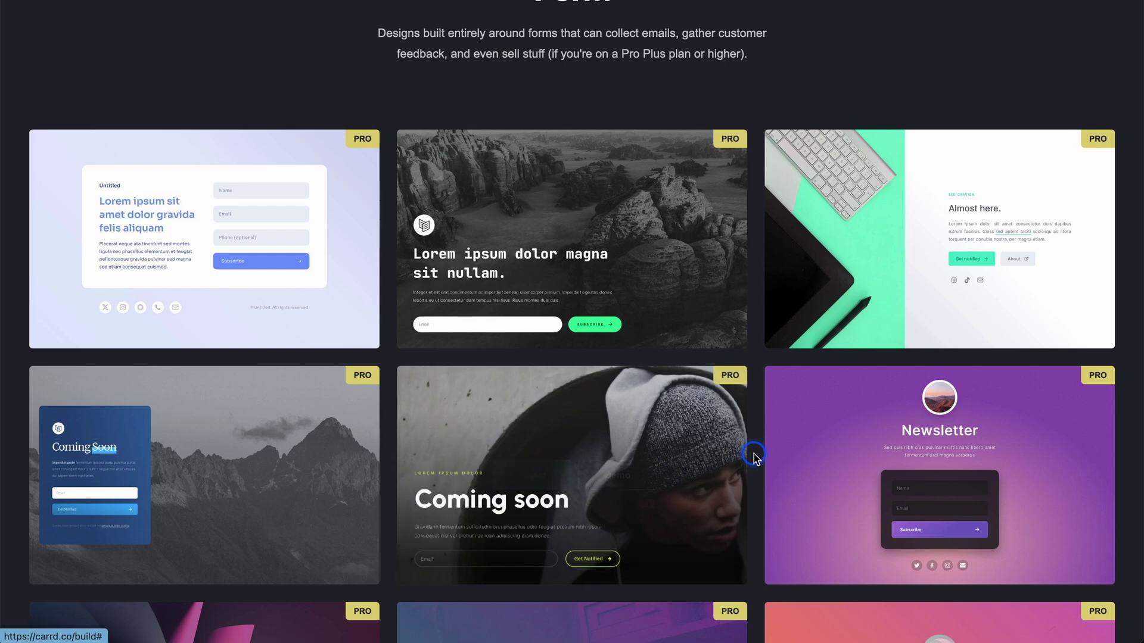
{"action": "scroll", "coordinate": [755, 457], "scroll_direction": "down", "scroll_amount": 1}
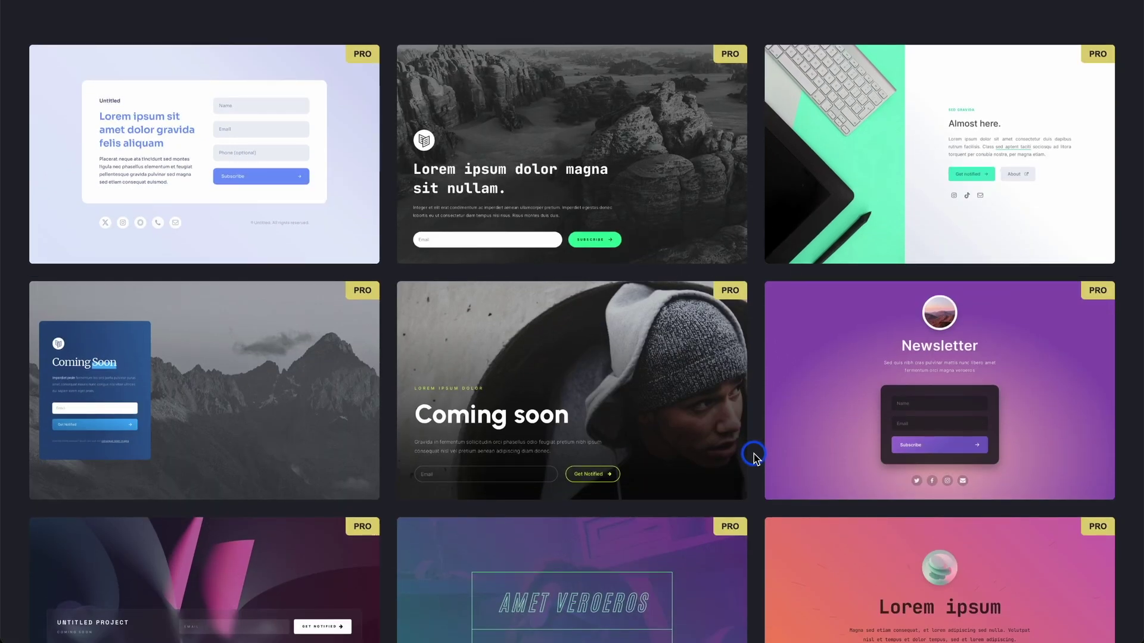
{"action": "scroll", "coordinate": [752, 455], "scroll_direction": "down", "scroll_amount": 1}
{"action": "mouse_move", "coordinate": [230, 319]}
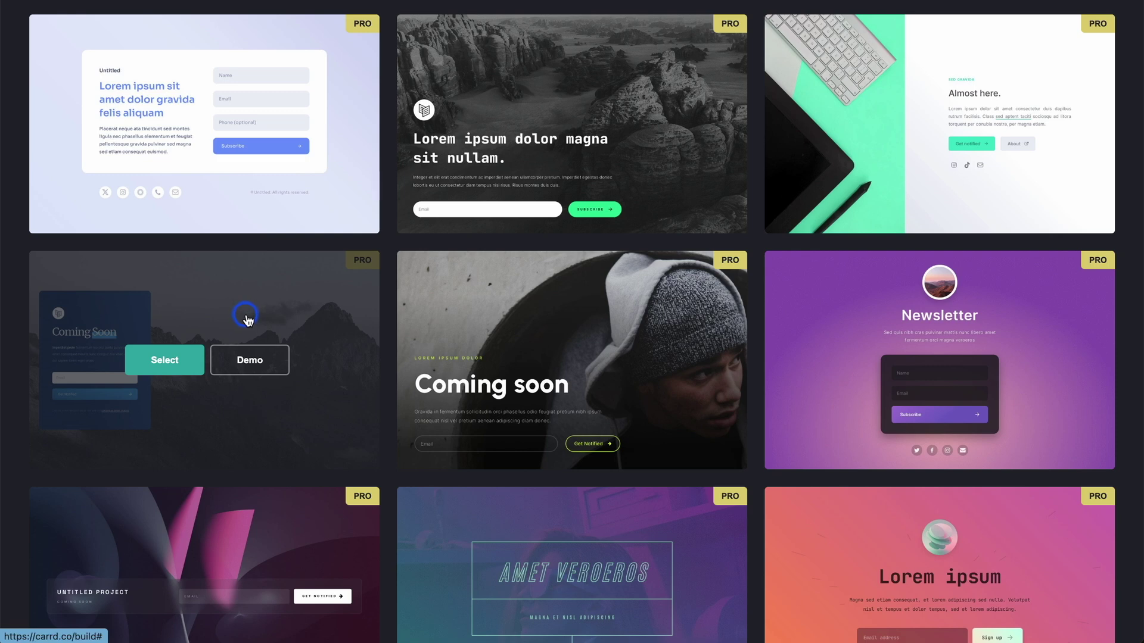
{"action": "scroll", "coordinate": [247, 320], "scroll_direction": "down", "scroll_amount": 3}
{"action": "mouse_move", "coordinate": [1038, 368]}
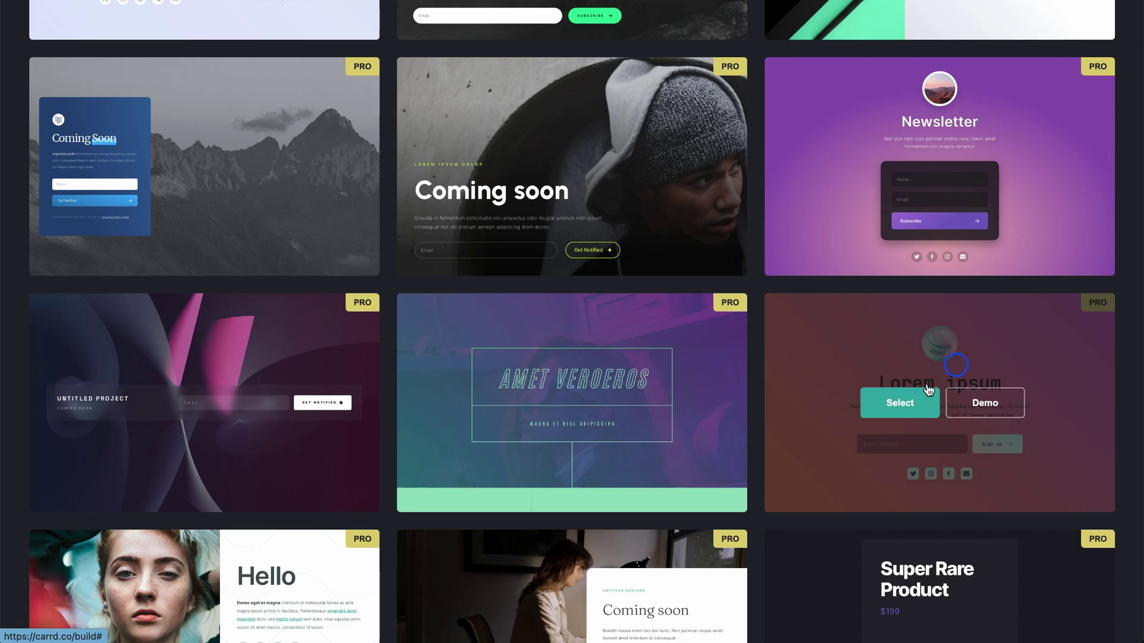
{"action": "left_click", "coordinate": [907, 403]}
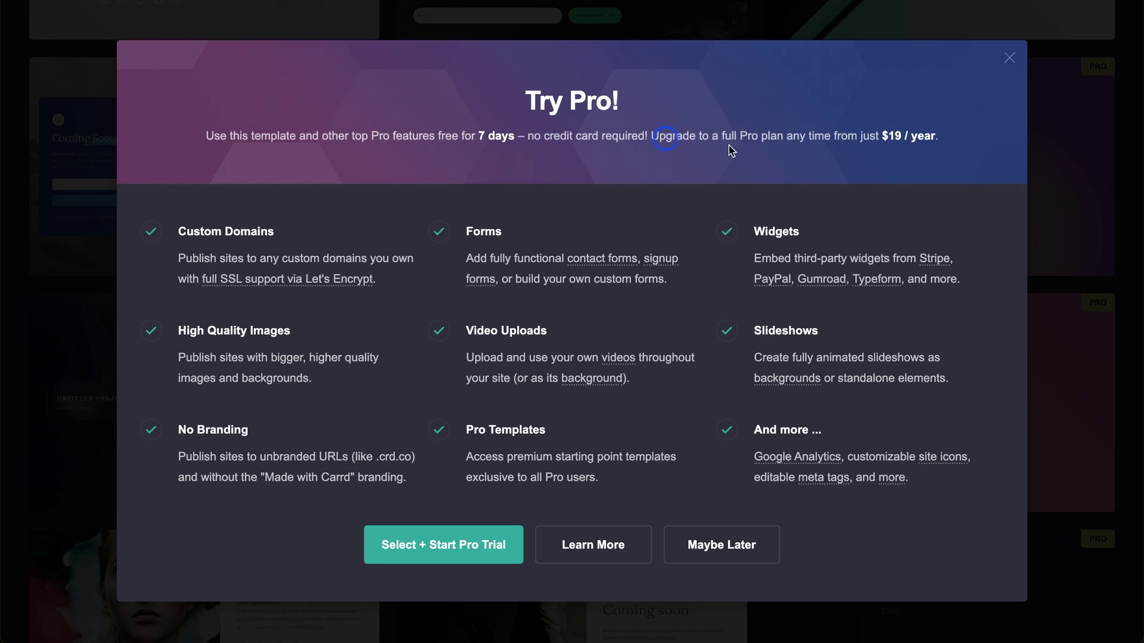
- Accept the 7-day Pro trial ($19/year after) and load the pink template in the editor
{"action": "left_click_drag", "start_coordinate": [927, 136], "coordinate": [528, 130]}
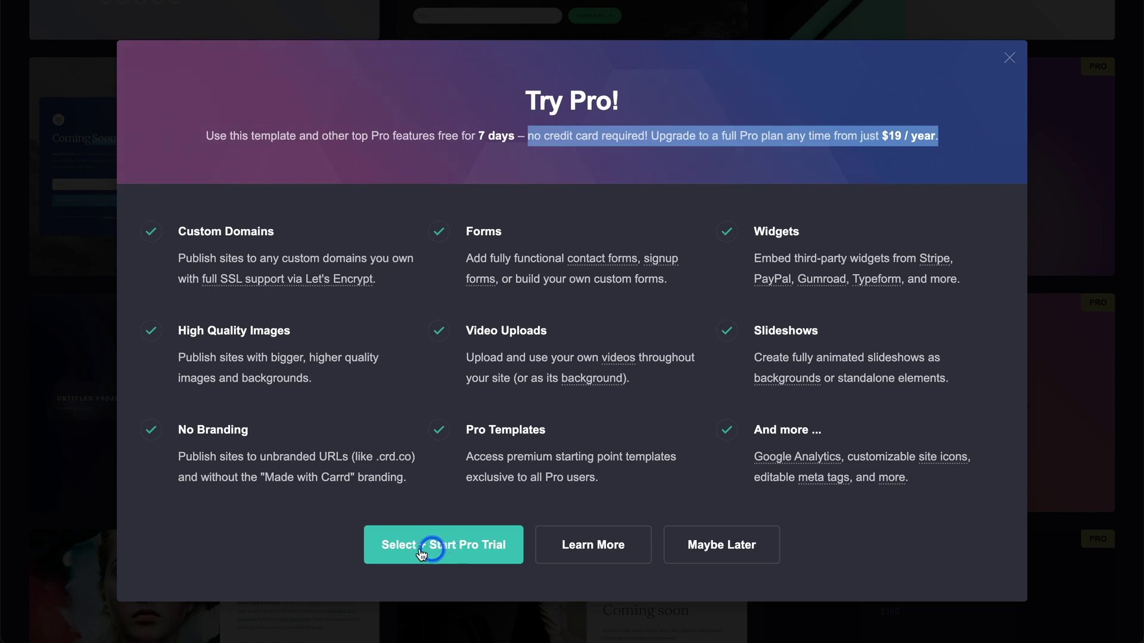
{"action": "left_click", "coordinate": [466, 551]}
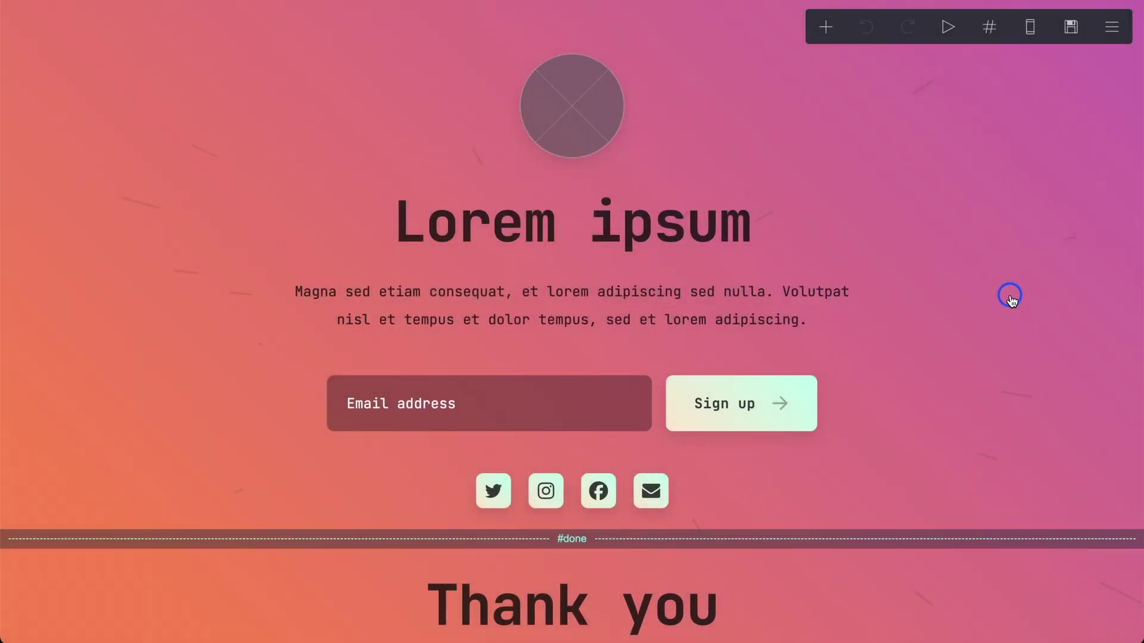
{"action": "scroll", "coordinate": [1011, 299], "scroll_direction": "down", "scroll_amount": 3}
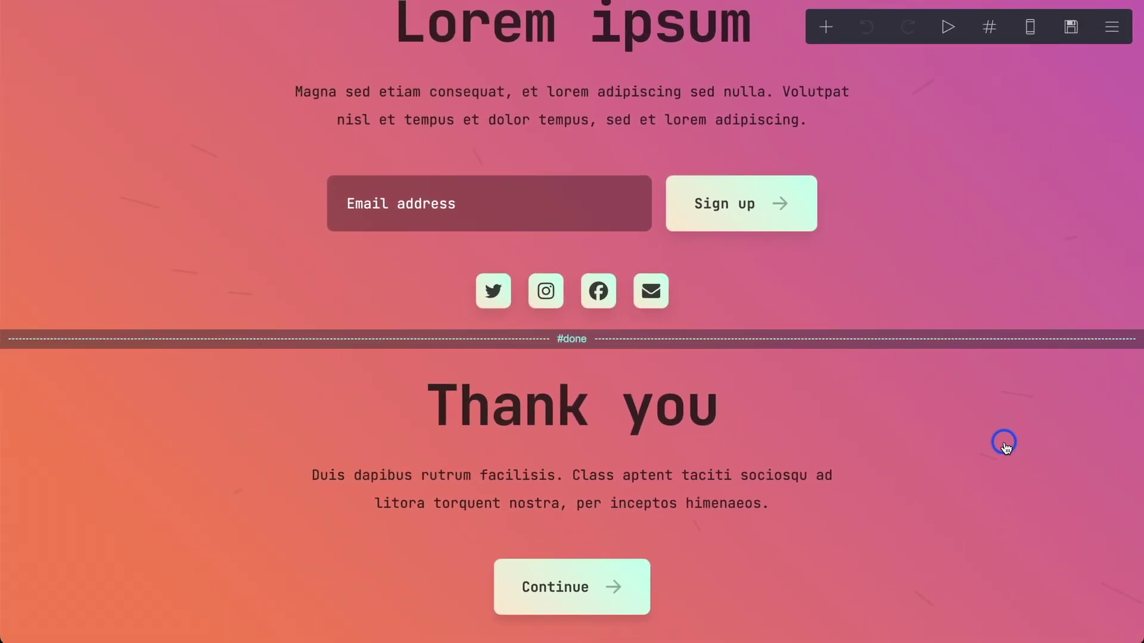
{"action": "scroll", "coordinate": [1005, 447], "scroll_direction": "down", "scroll_amount": 1}
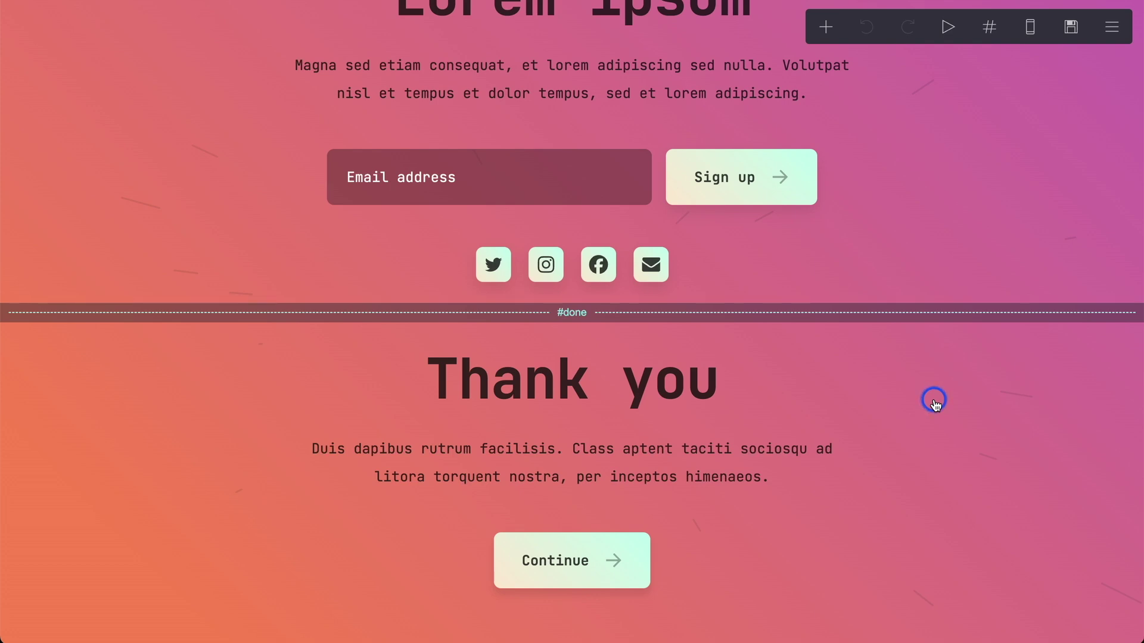
{"action": "scroll", "coordinate": [934, 401], "scroll_direction": "up", "scroll_amount": 5}
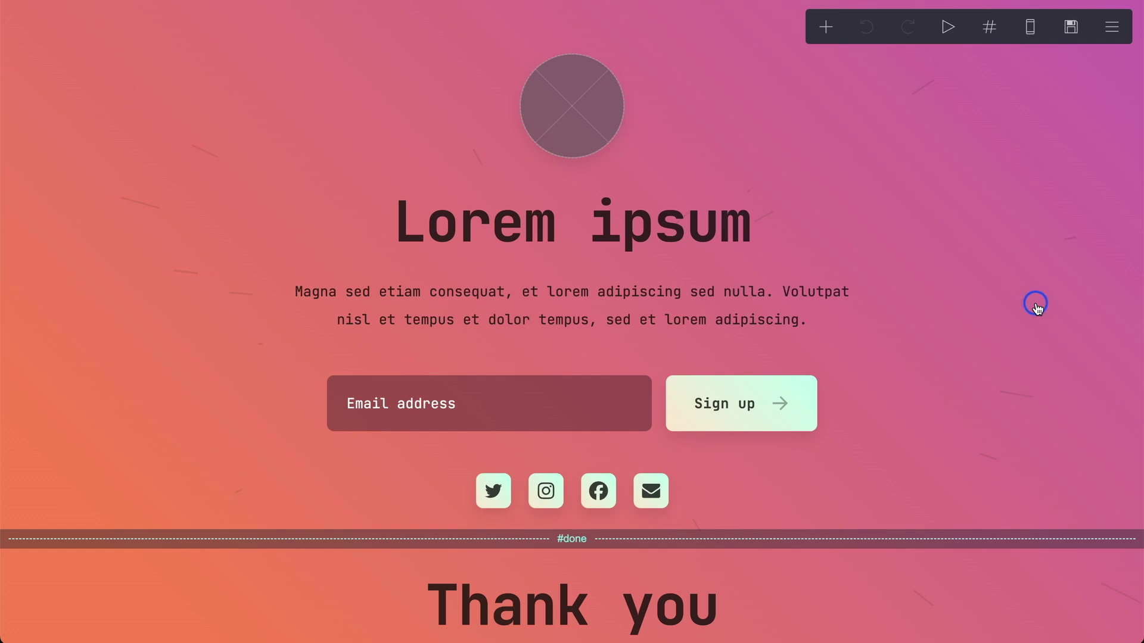
{"action": "scroll", "coordinate": [1037, 306], "scroll_direction": "down", "scroll_amount": 4}
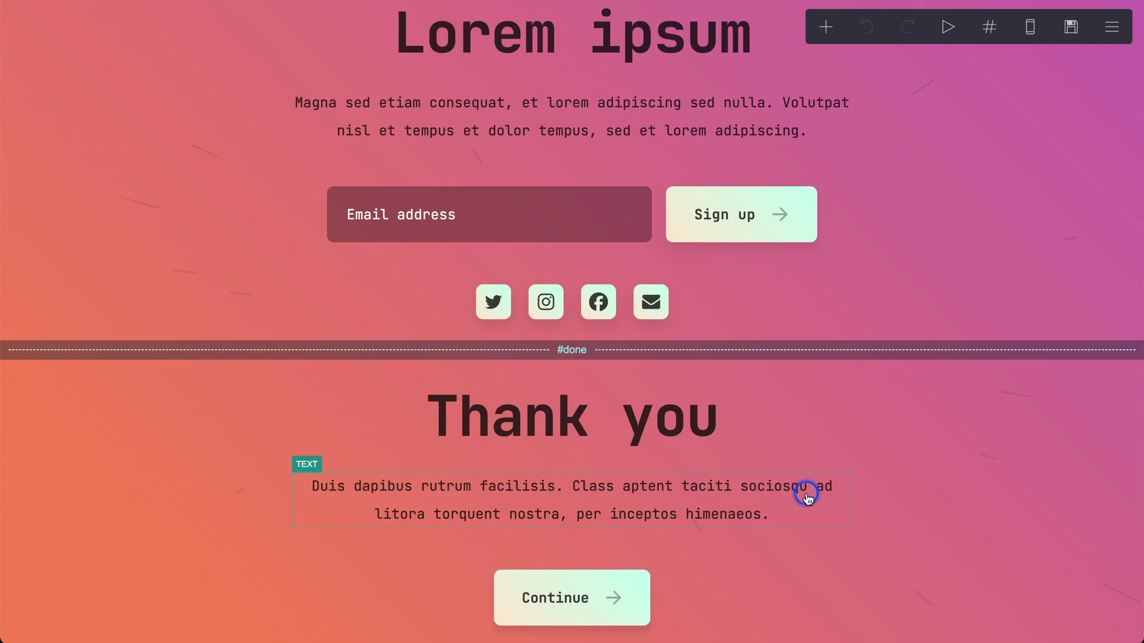
{"action": "scroll", "coordinate": [807, 495], "scroll_direction": "down", "scroll_amount": 1}
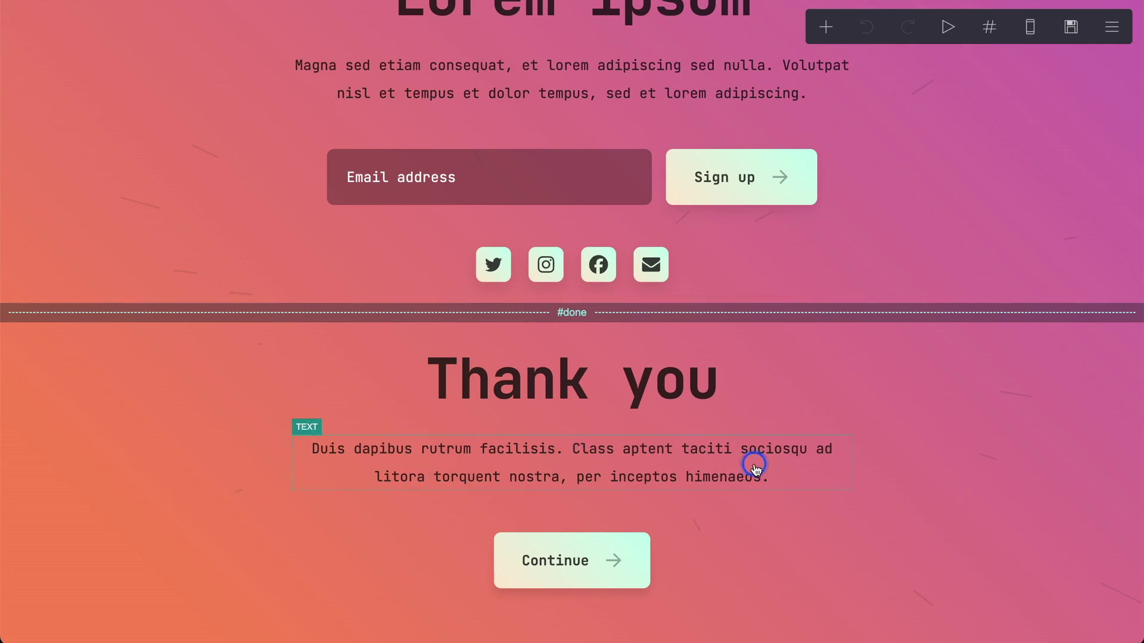
{"action": "scroll", "coordinate": [1015, 461], "scroll_direction": "up", "scroll_amount": 1}
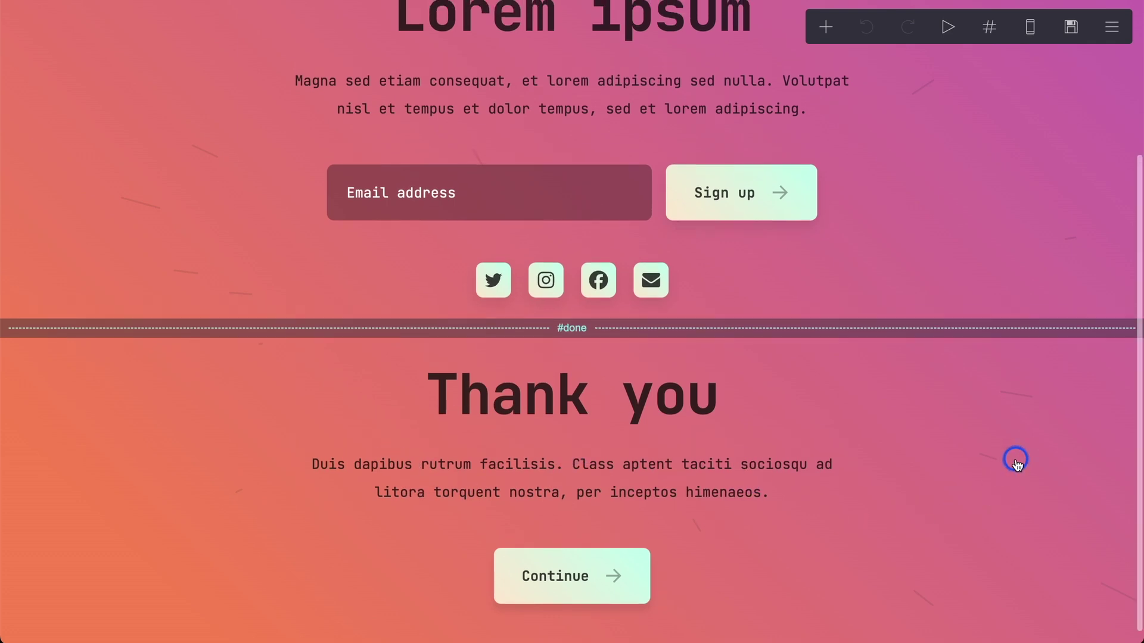
{"action": "scroll", "coordinate": [1016, 462], "scroll_direction": "up", "scroll_amount": 4}
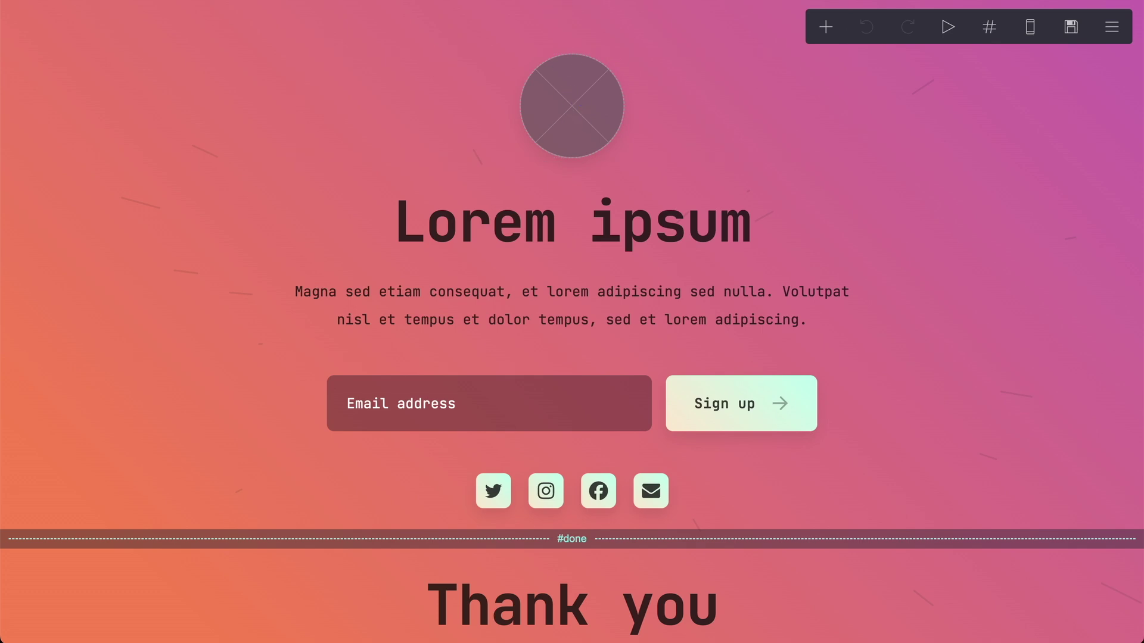
- Select the logo icon, then glance at the design's template details and close them
{"action": "left_click", "coordinate": [598, 240]}
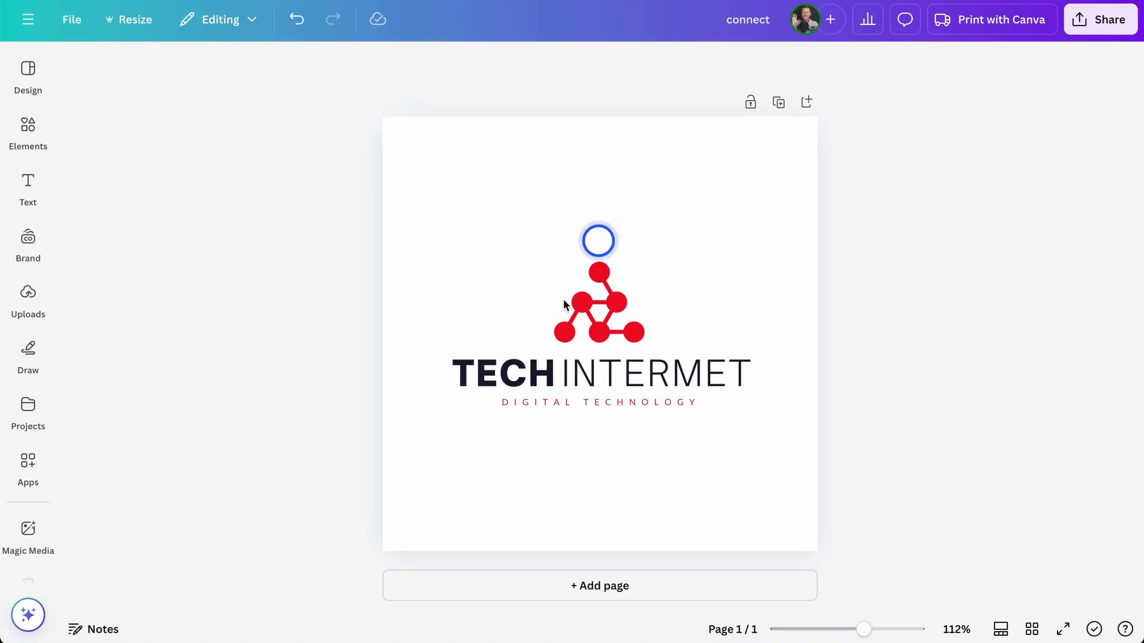
{"action": "left_click", "coordinate": [596, 332]}
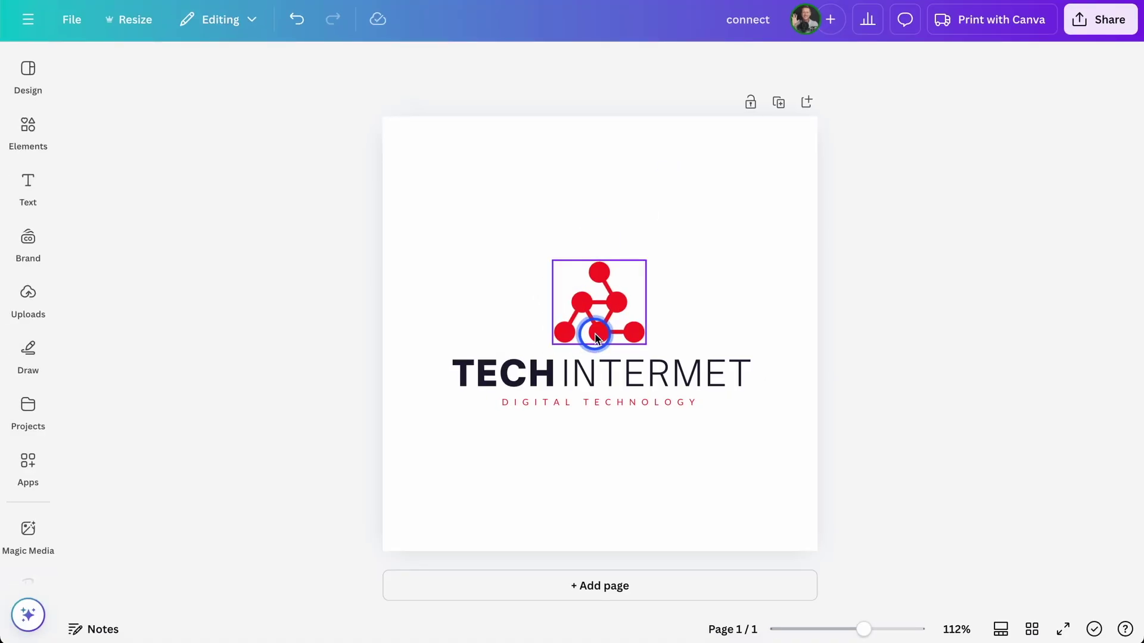
{"action": "left_click", "coordinate": [175, 147]}
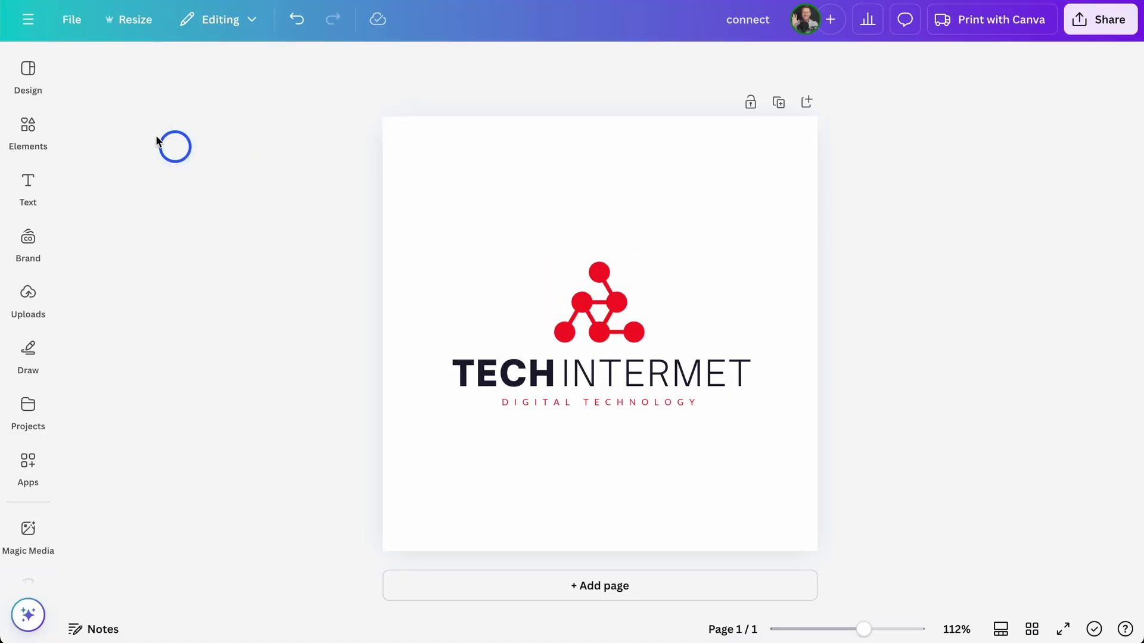
{"action": "left_click", "coordinate": [41, 59]}
{"action": "left_click", "coordinate": [885, 278]}
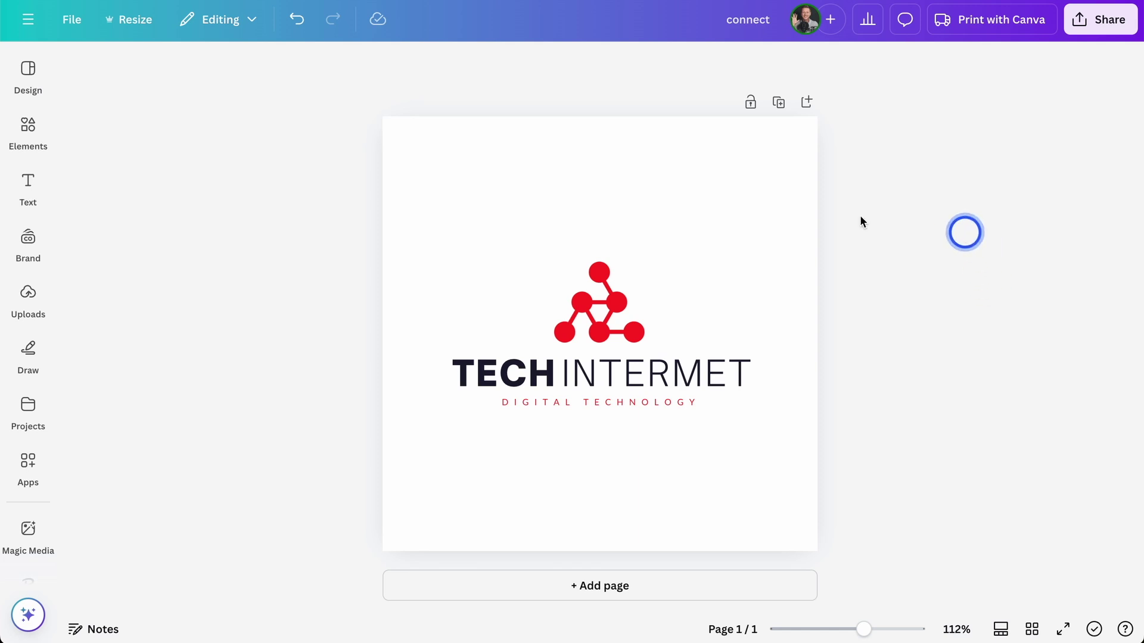
- Copy the red triangle icon's hex code #FD2525 from its colour options
{"action": "left_click", "coordinate": [599, 320]}
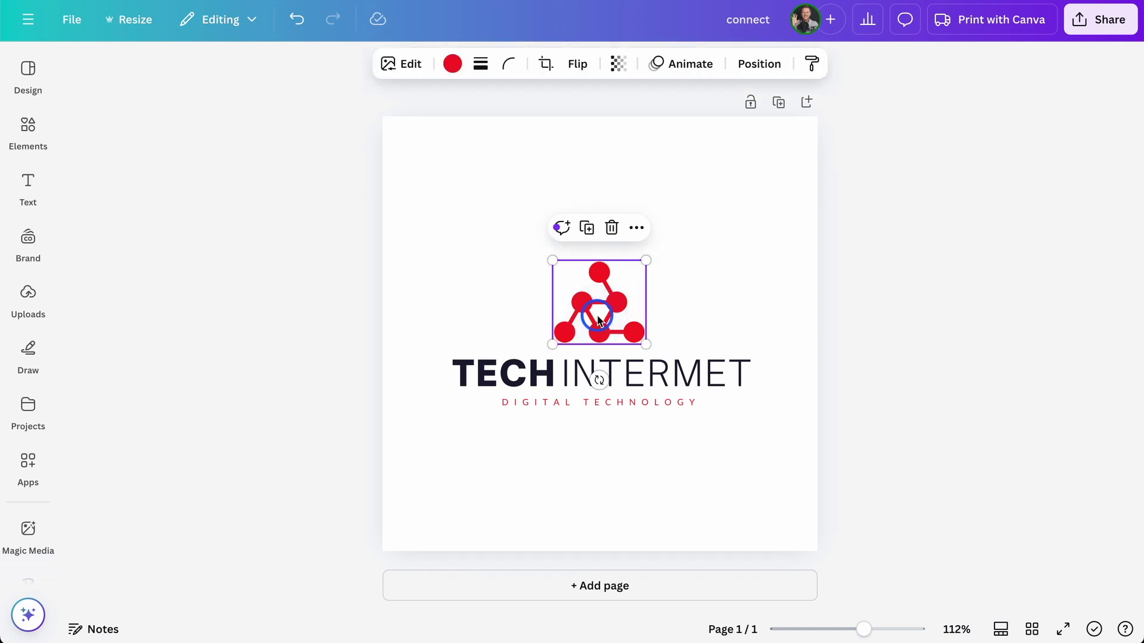
{"action": "left_click", "coordinate": [452, 64]}
{"action": "left_click", "coordinate": [87, 187]}
{"action": "key", "text": "super+c"}
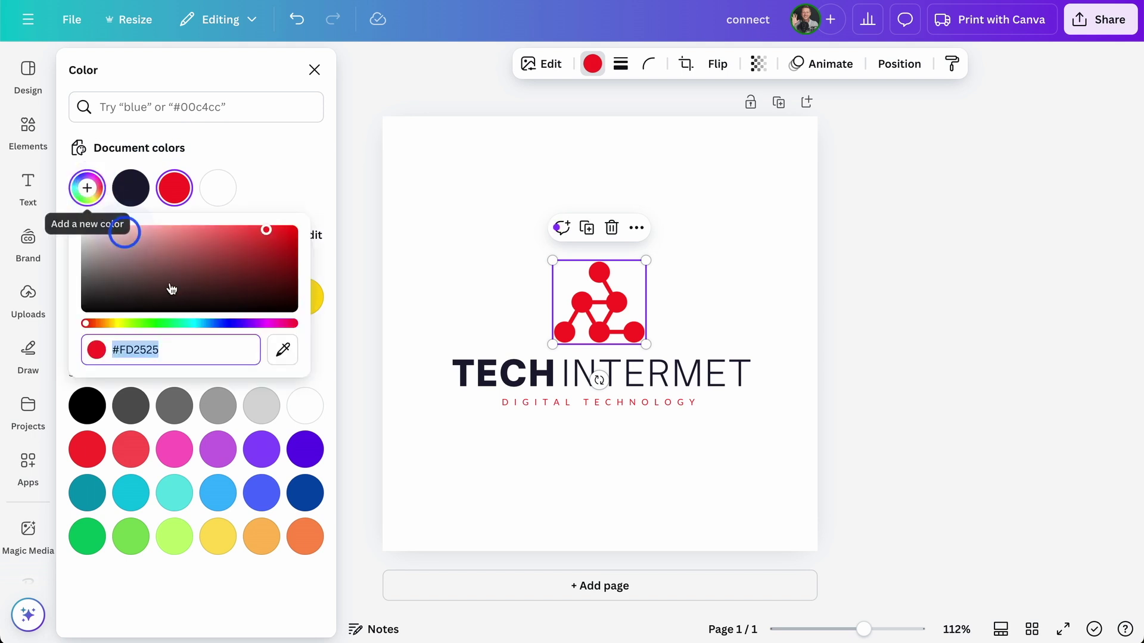
{"action": "left_click", "coordinate": [182, 351]}
{"action": "left_click", "coordinate": [205, 354]}
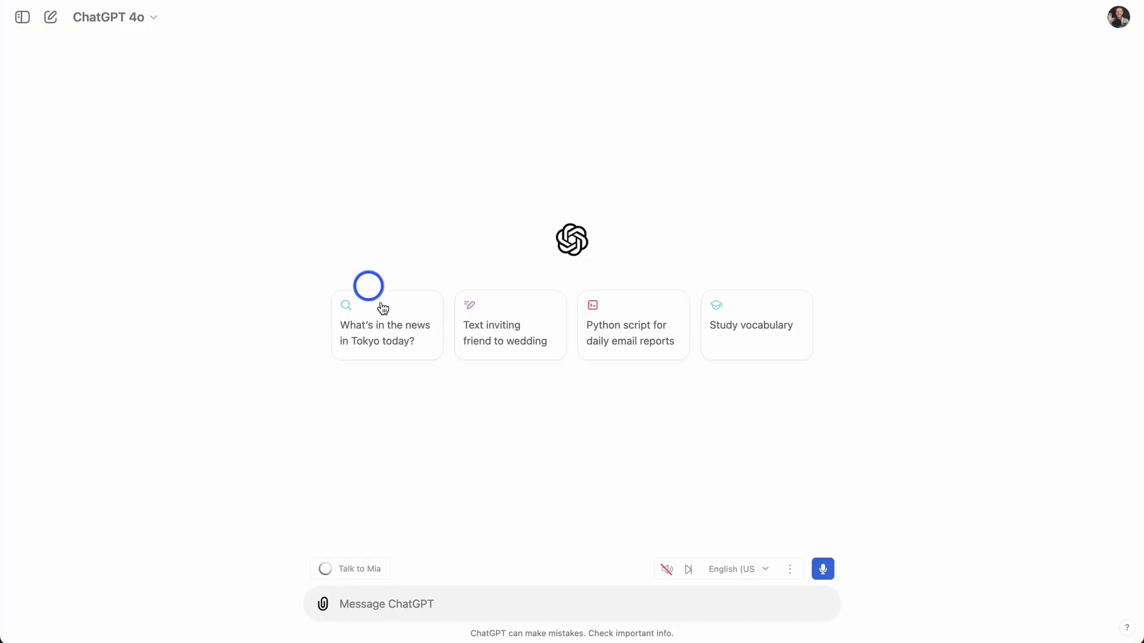
- Ask ChatGPT which gradient colours pair well with #FD2525
{"action": "left_click", "coordinate": [496, 604]}
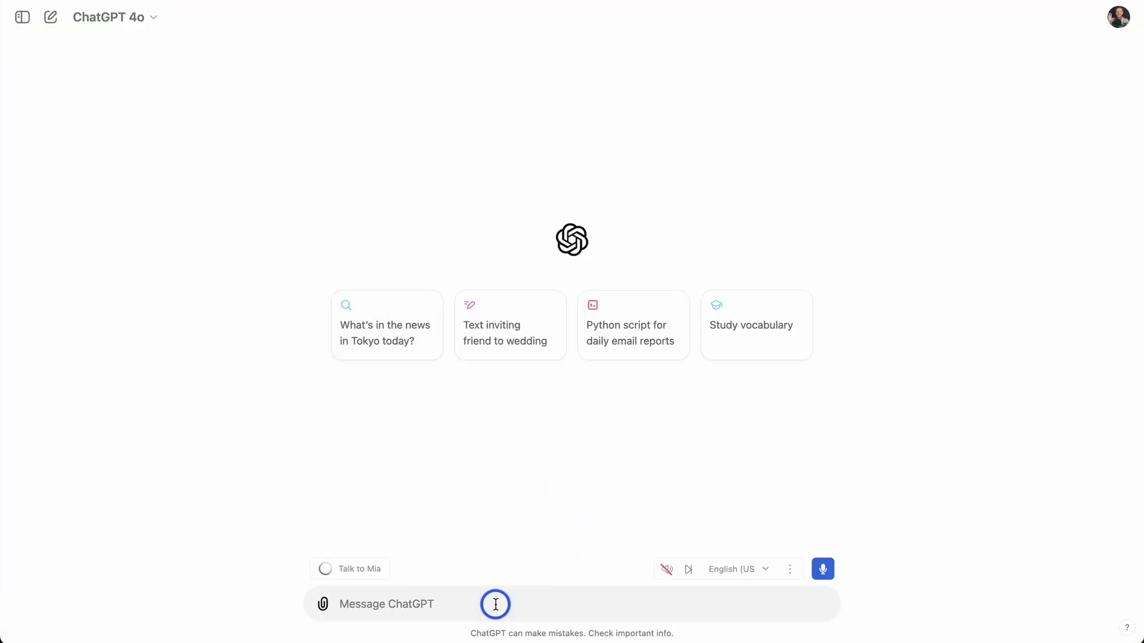
{"action": "type", "text": "Wha"}
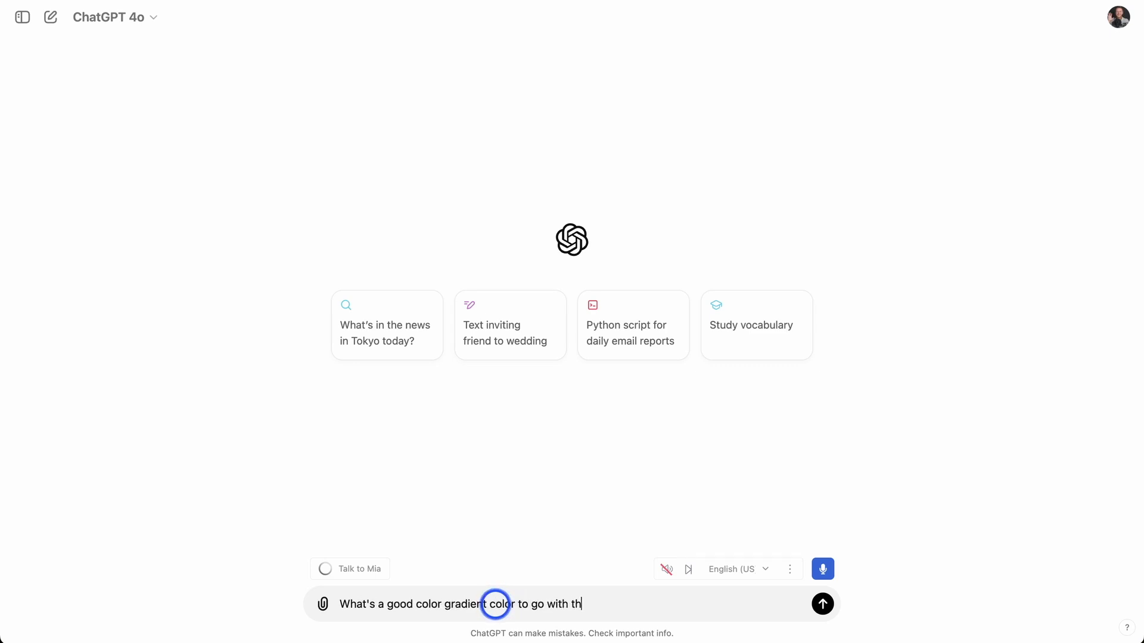
{"action": "key", "text": "super+v"}
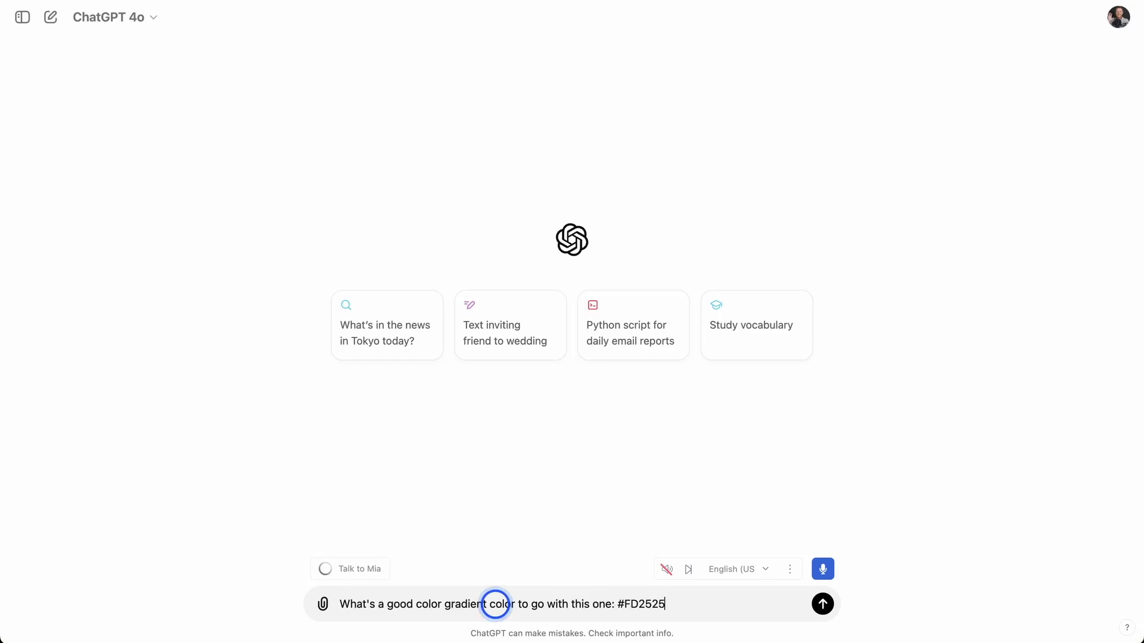
{"action": "key", "text": "Return"}
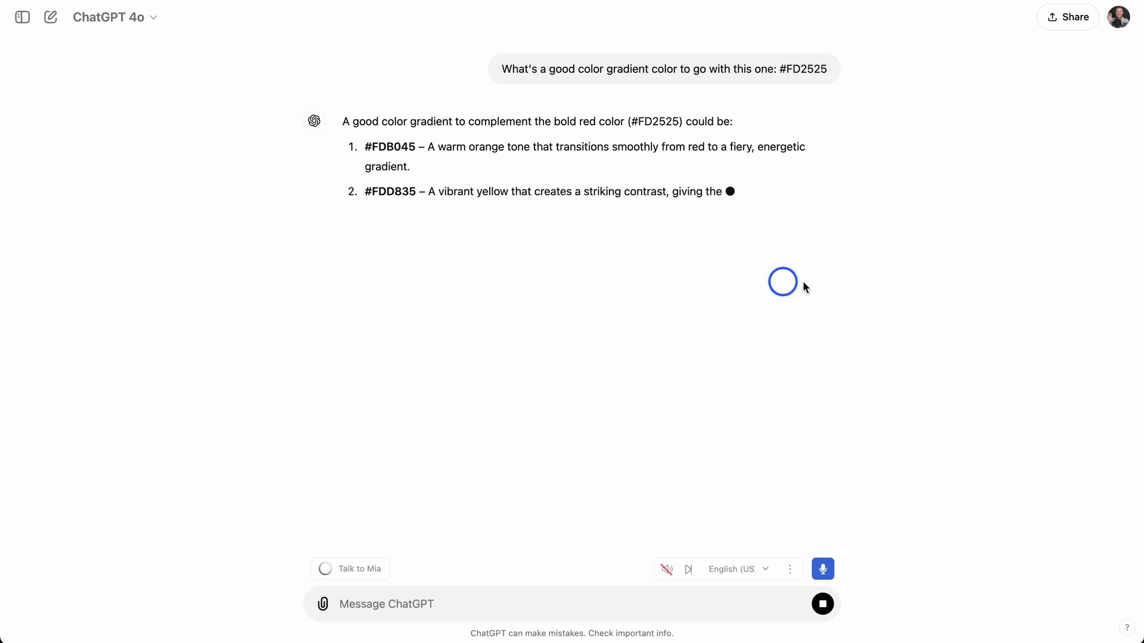
- Copy the suggested magenta #F14183 and return to the Carrd editor
{"action": "left_click_drag", "start_coordinate": [809, 335], "coordinate": [808, 358]}
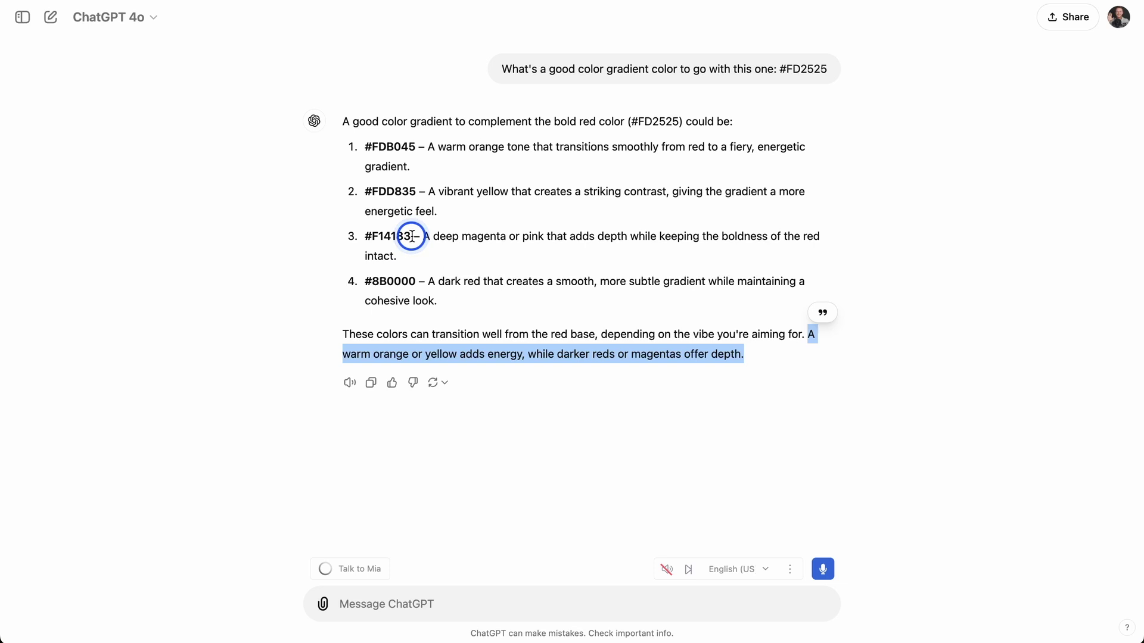
{"action": "left_click_drag", "start_coordinate": [412, 236], "coordinate": [364, 236]}
{"action": "key", "text": "ctrl+c"}
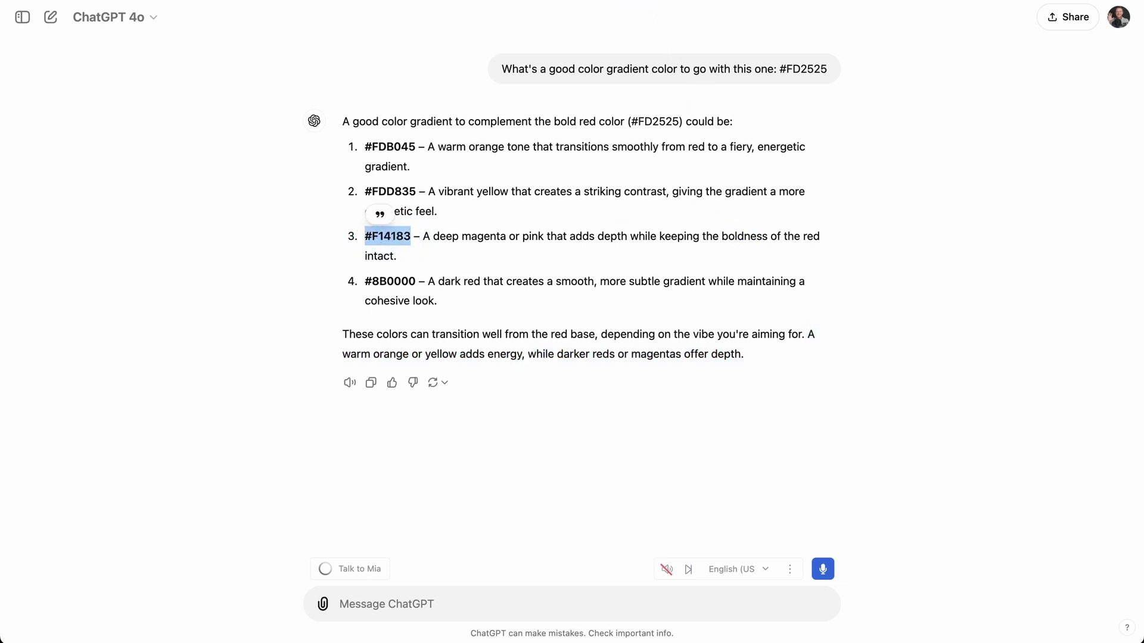
{"action": "key", "text": "super+Tab"}
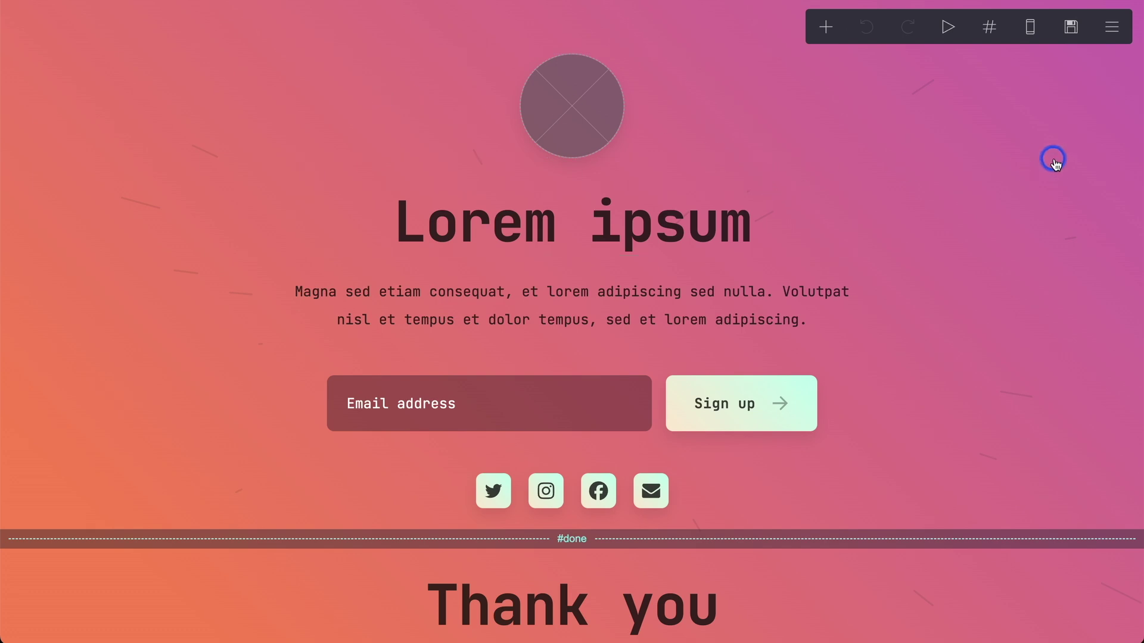
- Replace the background gradient's Stop #2 colour #CC6CB7 with #F14183, then return to ChatGPT
{"action": "left_click", "coordinate": [1054, 162]}
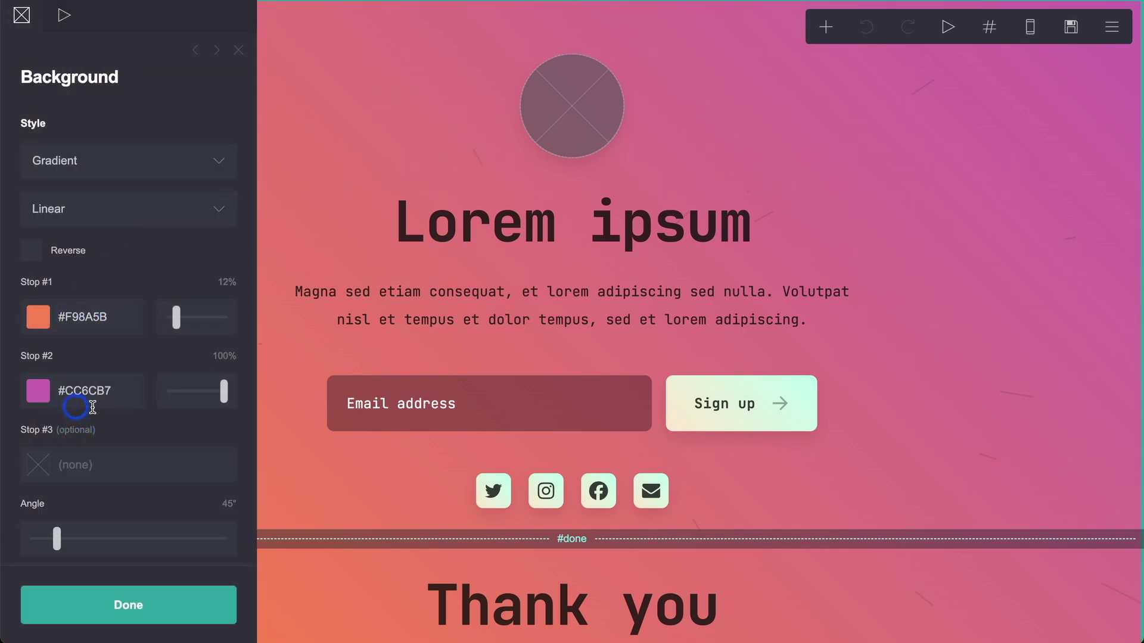
{"action": "left_click", "coordinate": [135, 393]}
{"action": "key", "text": "ctrl+a"}
{"action": "key", "text": "ctrl+v"}
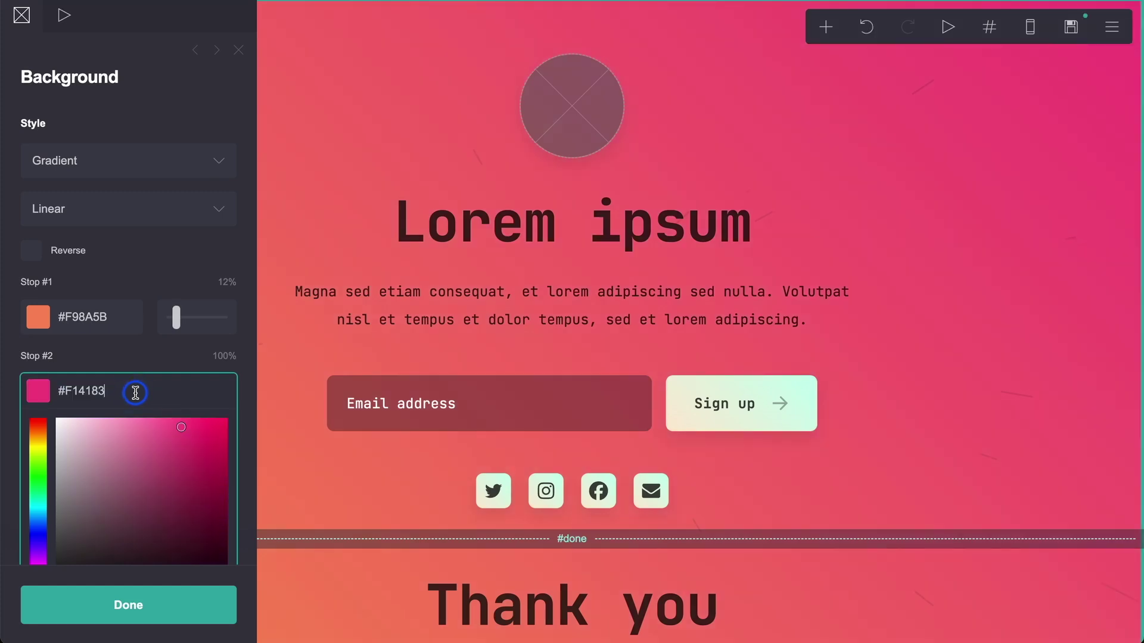
{"action": "key", "text": "Return"}
{"action": "key", "text": "super+Tab"}
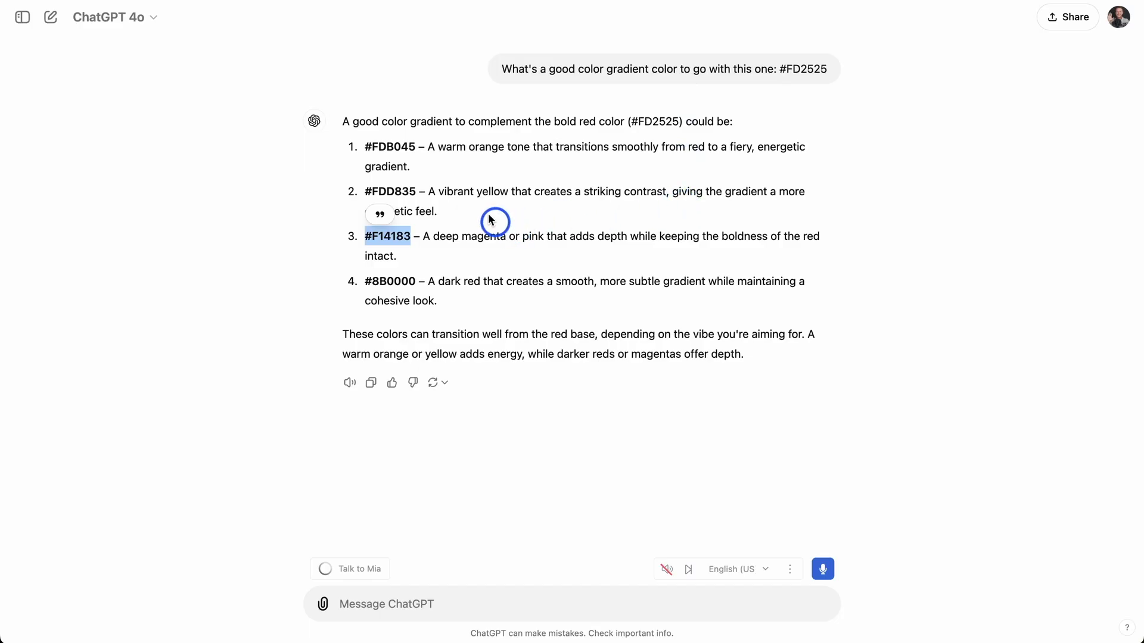
- Set gradient Stop #1 to ChatGPT's yellow #FDD835 and close the background settings
{"action": "left_click_drag", "start_coordinate": [416, 192], "coordinate": [365, 191]}
{"action": "key", "text": "super+c"}
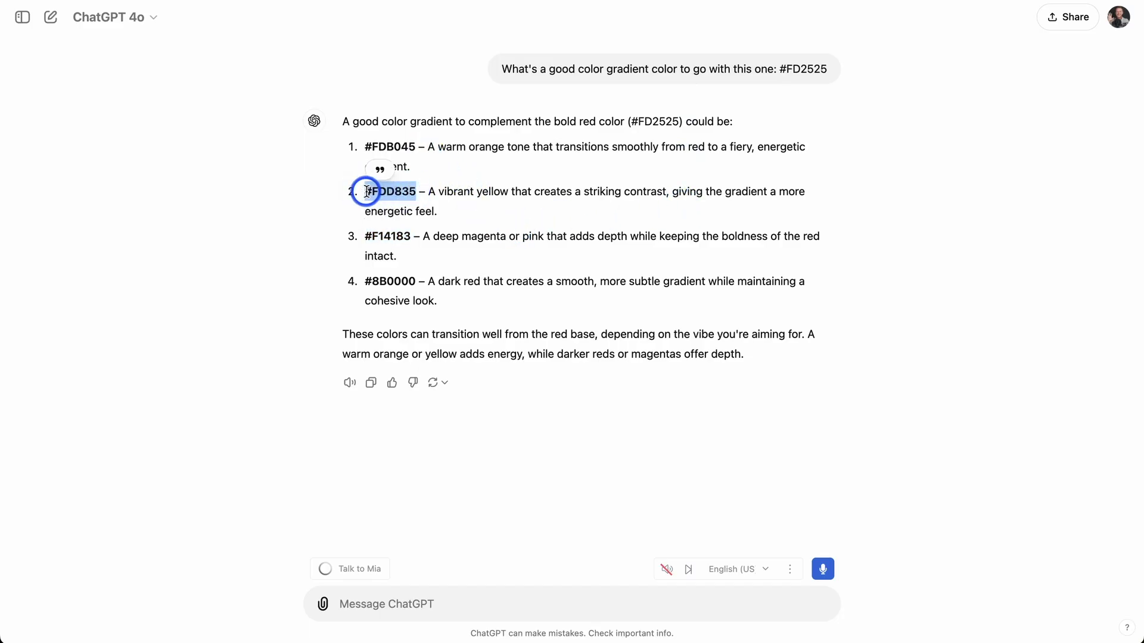
{"action": "key", "text": "super+Tab"}
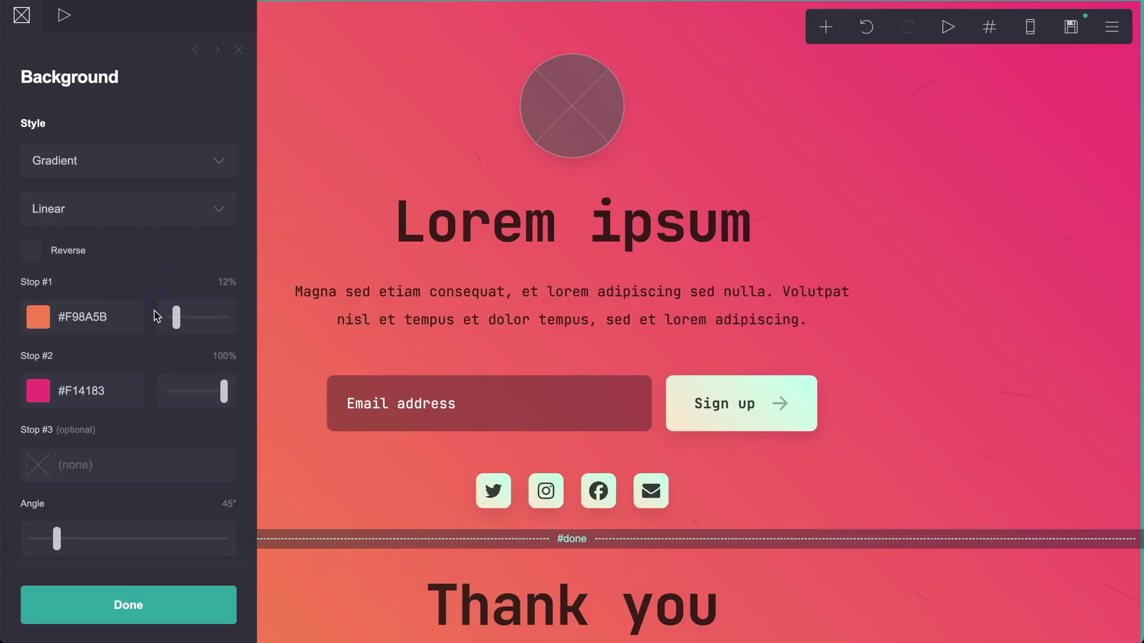
{"action": "left_click", "coordinate": [88, 322]}
{"action": "key", "text": "super+v"}
{"action": "key", "text": "Return"}
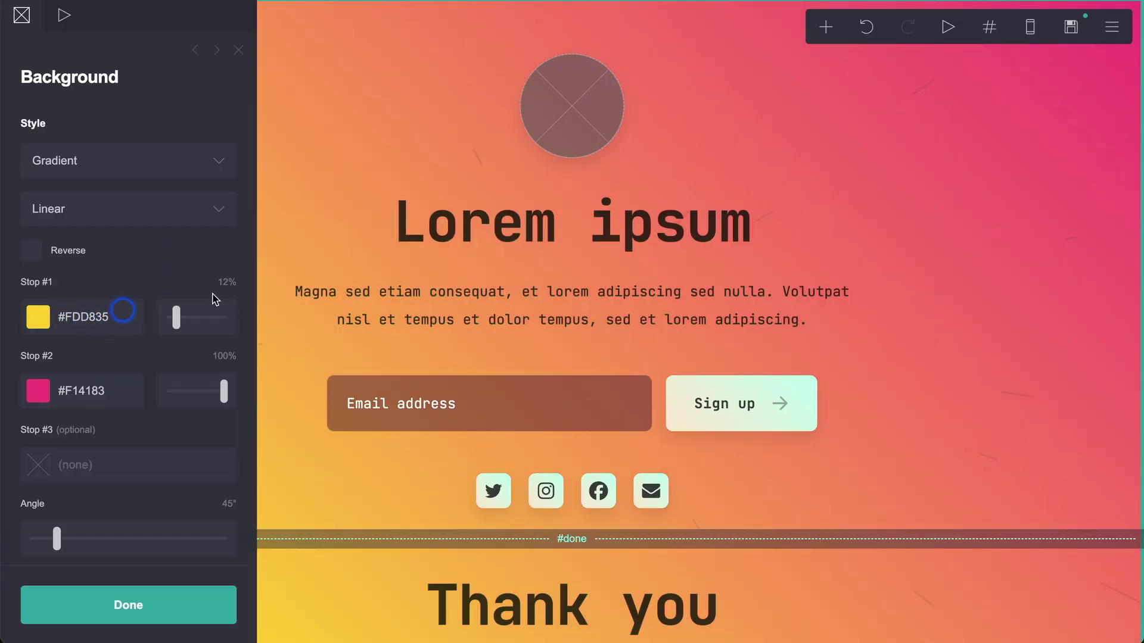
{"action": "left_click", "coordinate": [924, 265]}
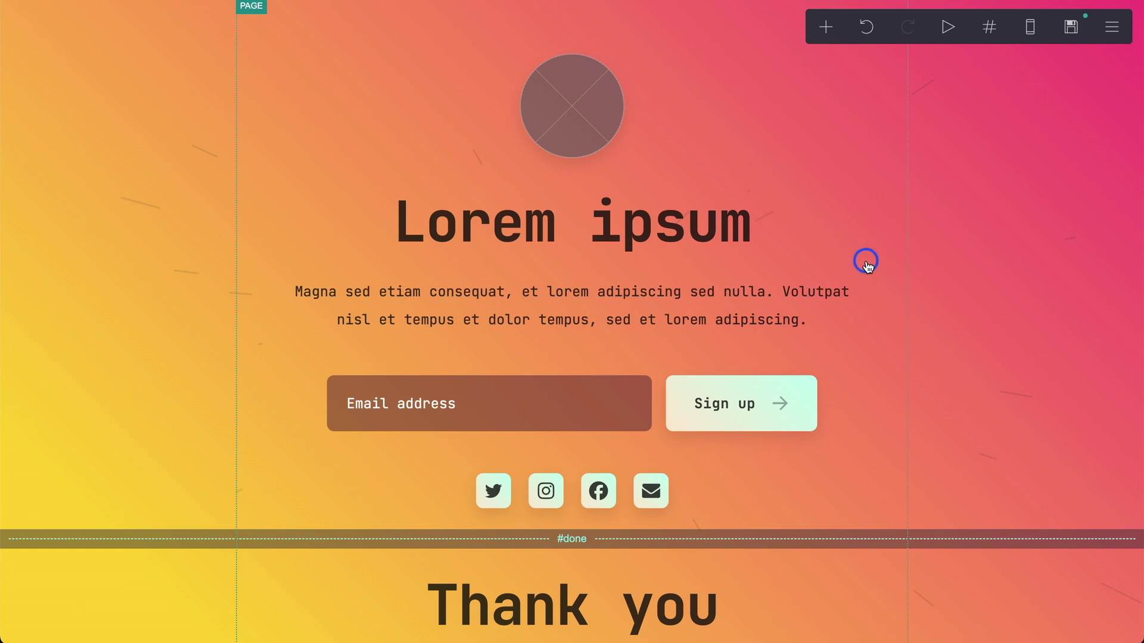
- Upload the TECH INTERMET logo into the round placeholder, widening the crop to show the full circle
{"action": "left_click", "coordinate": [569, 117]}
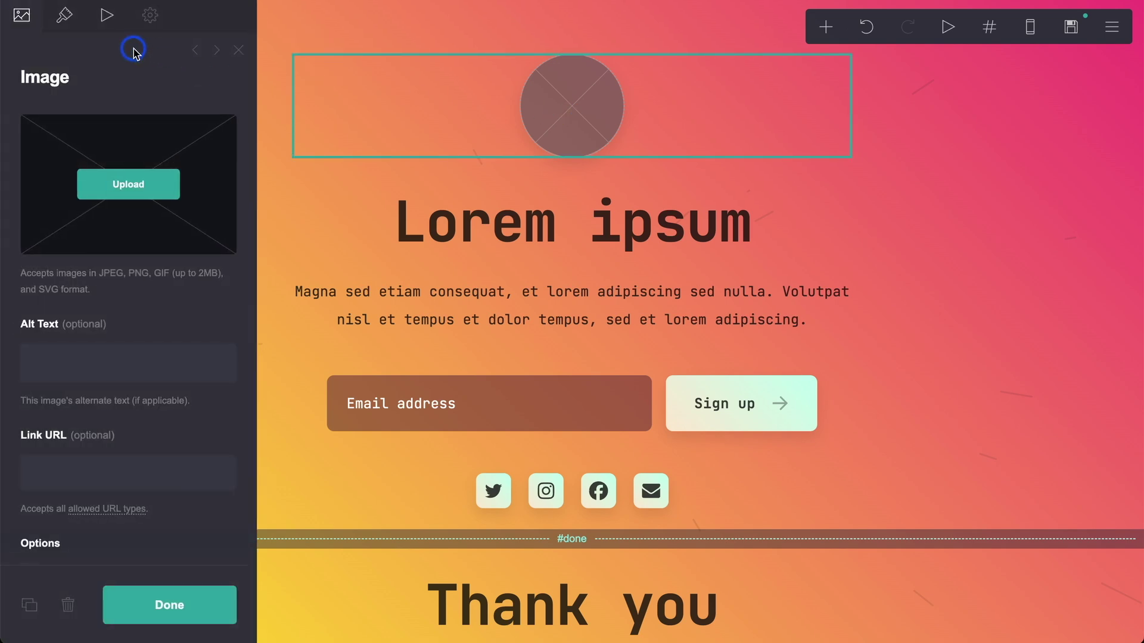
{"action": "left_click", "coordinate": [122, 187]}
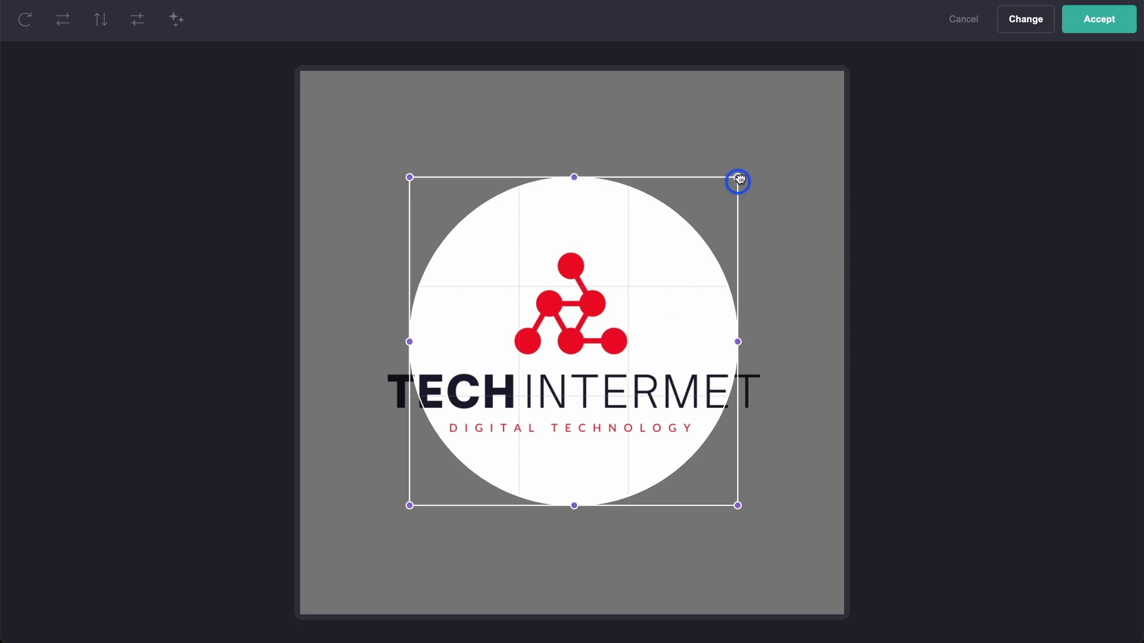
{"action": "left_click_drag", "start_coordinate": [736, 182], "coordinate": [774, 140]}
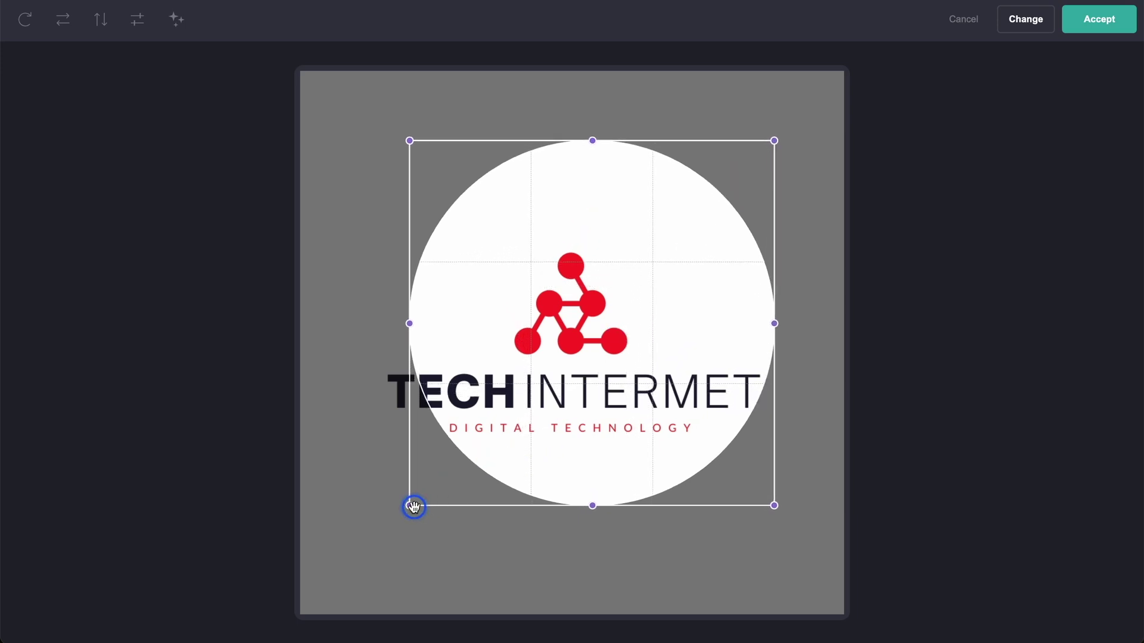
{"action": "left_click_drag", "start_coordinate": [422, 507], "coordinate": [372, 557]}
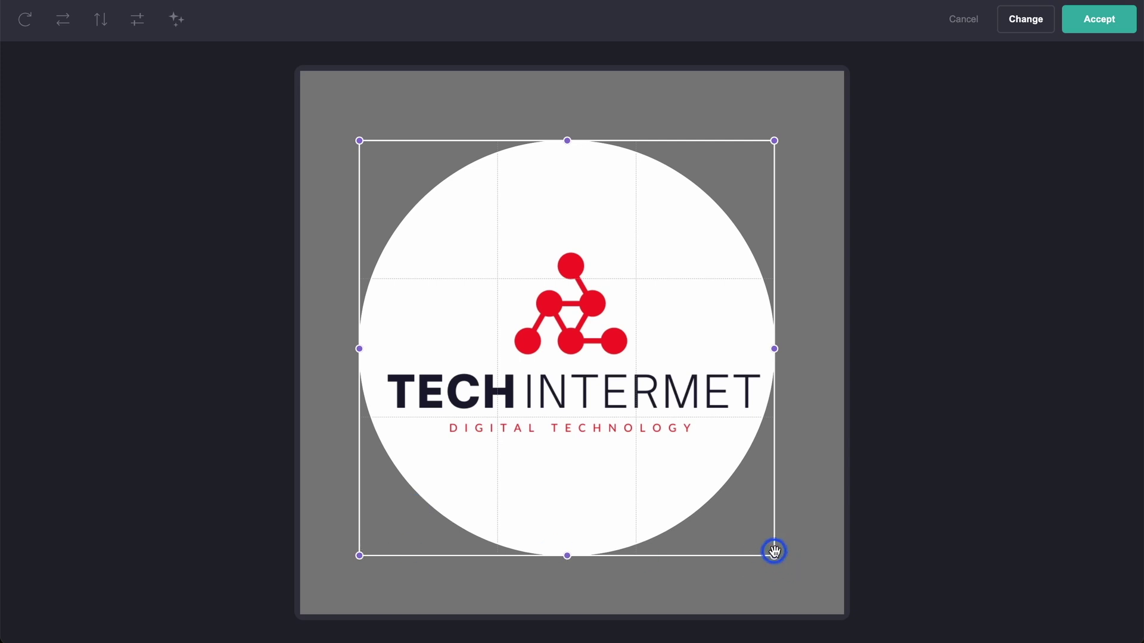
{"action": "left_click_drag", "start_coordinate": [774, 555], "coordinate": [785, 566]}
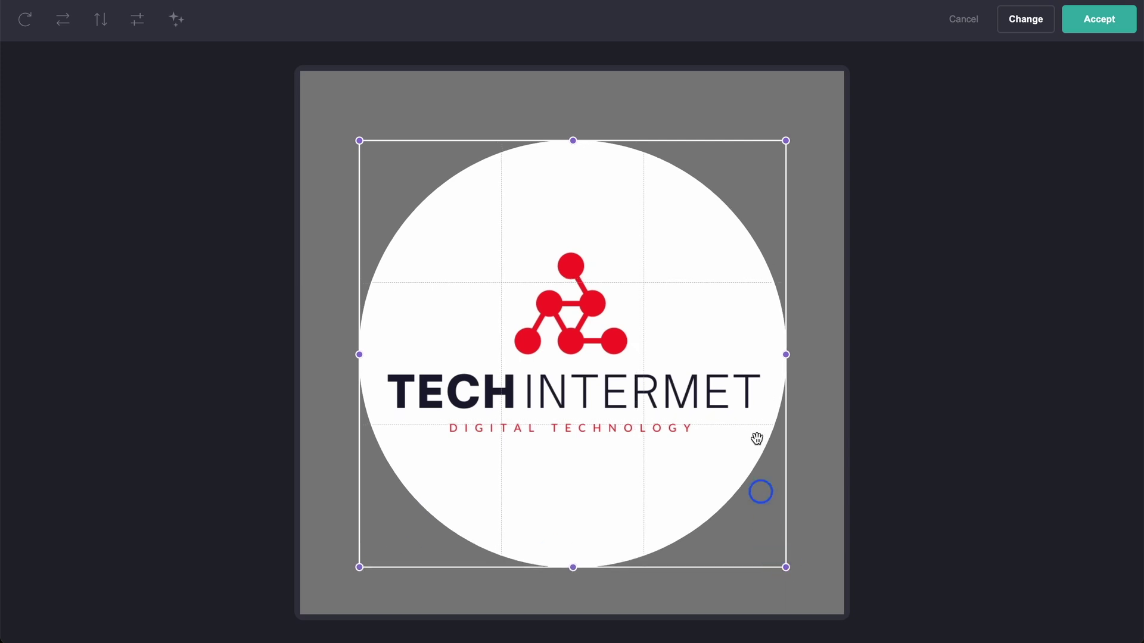
{"action": "left_click", "coordinate": [1099, 19]}
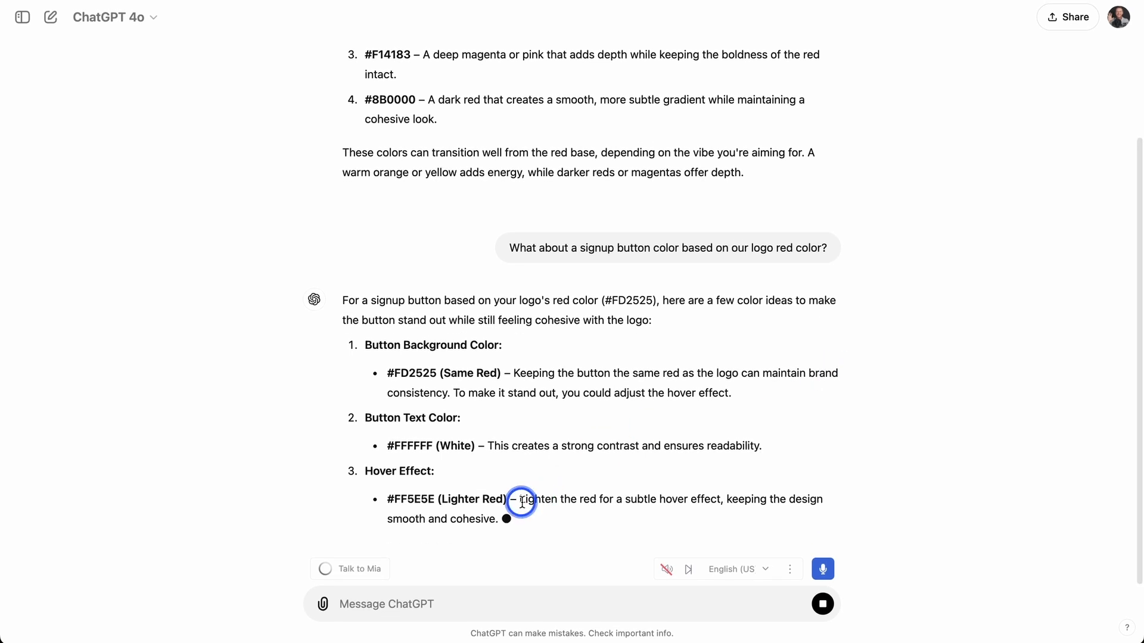
- Select the suggested button red #FD2525 in ChatGPT's reply
{"action": "left_click_drag", "start_coordinate": [440, 296], "coordinate": [388, 296]}
{"action": "key", "text": "ctrl+c"}
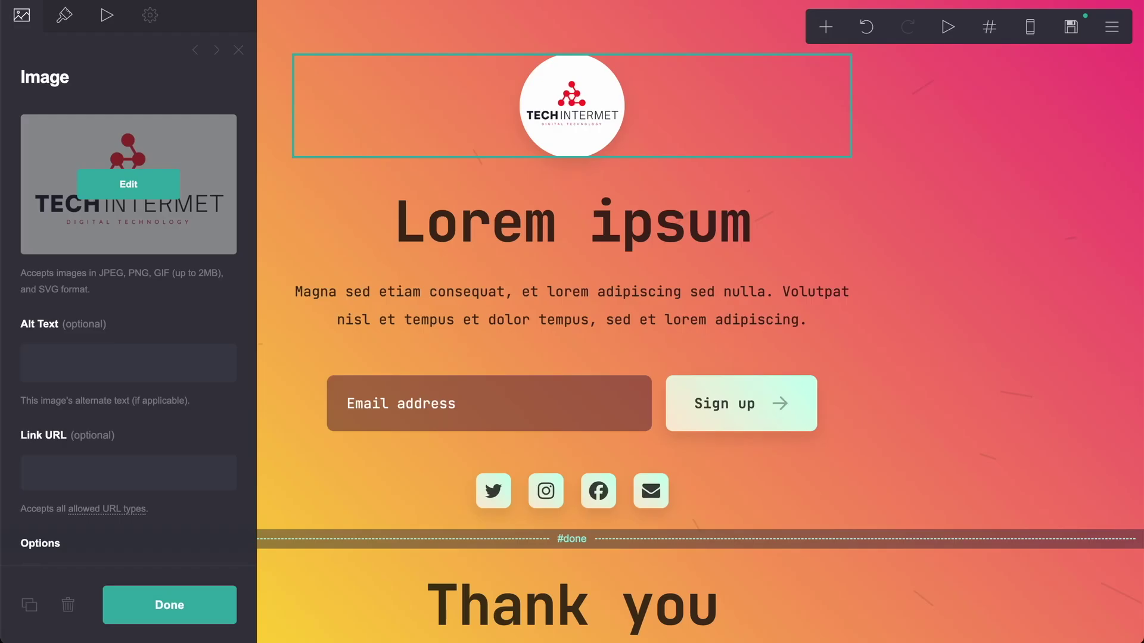
- Select the signup form and bring up its Appearance > Button settings
{"action": "left_click", "coordinate": [757, 391]}
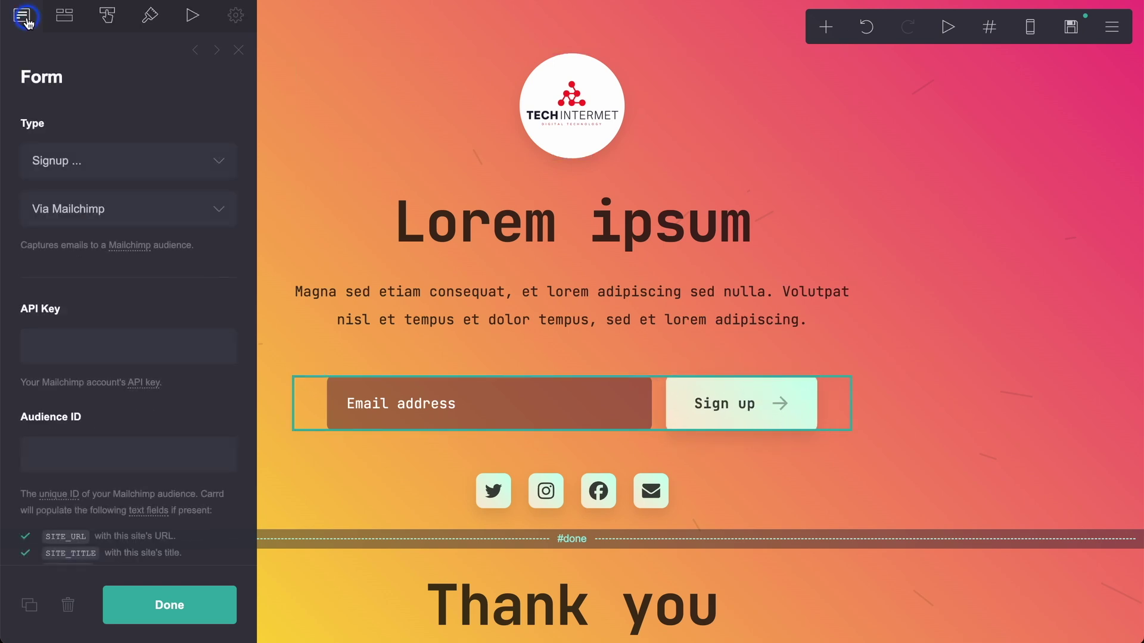
{"action": "left_click", "coordinate": [68, 19]}
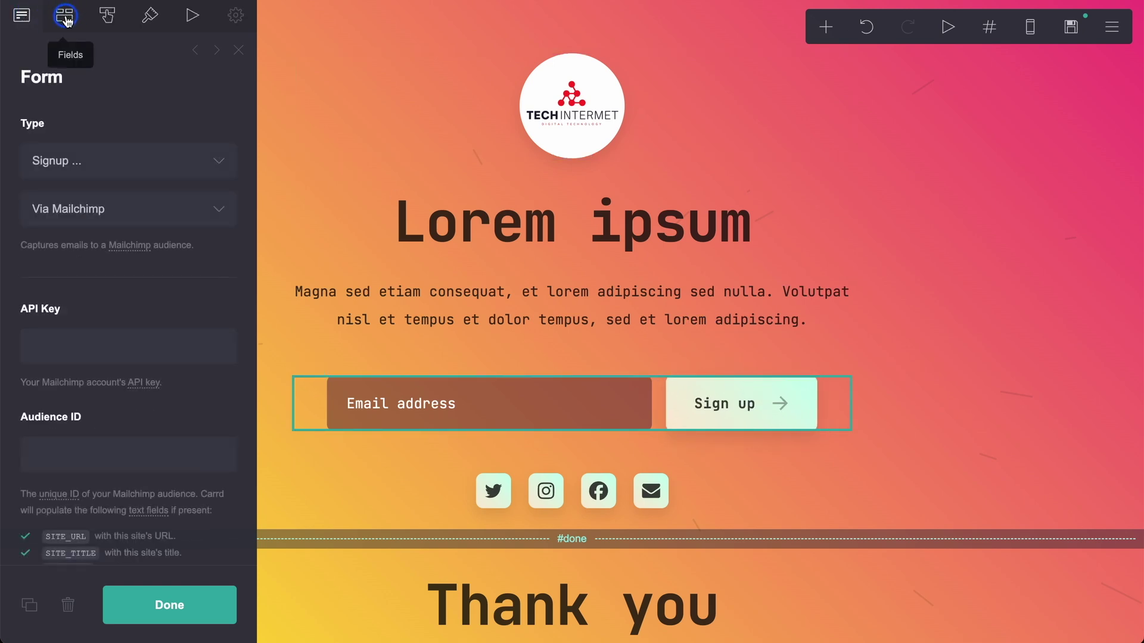
{"action": "left_click", "coordinate": [110, 18]}
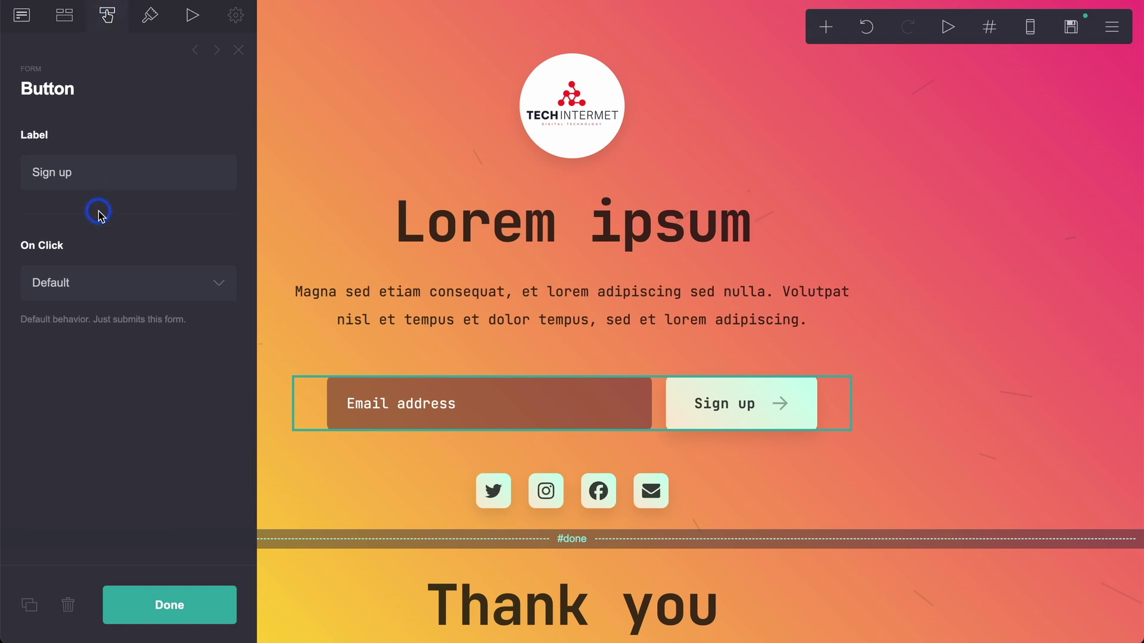
{"action": "left_click", "coordinate": [150, 16]}
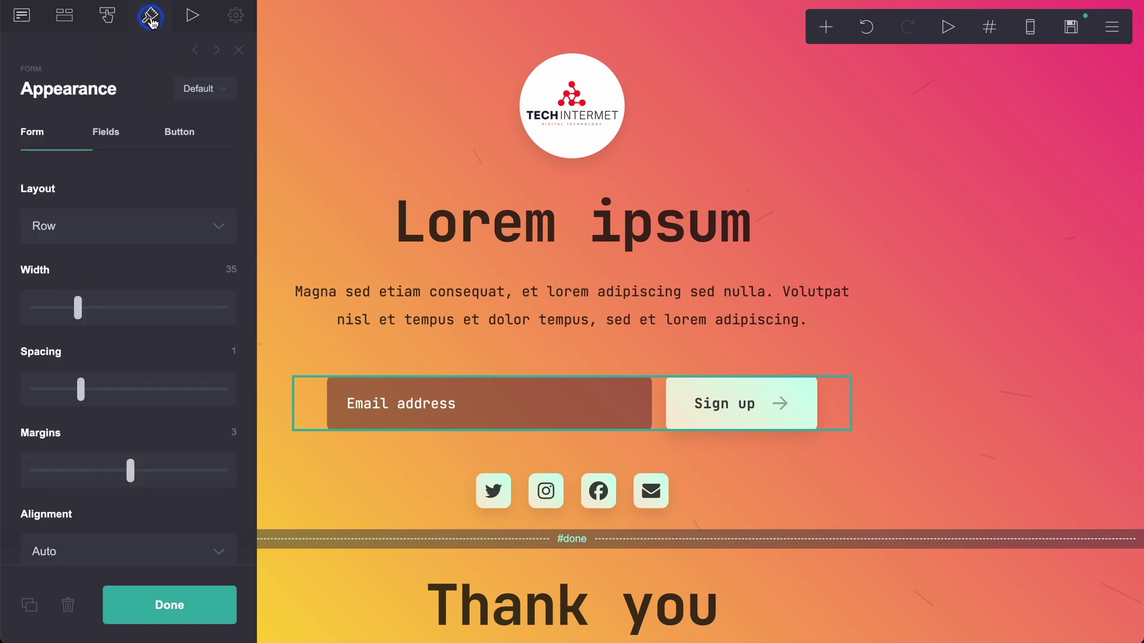
{"action": "left_click", "coordinate": [173, 132]}
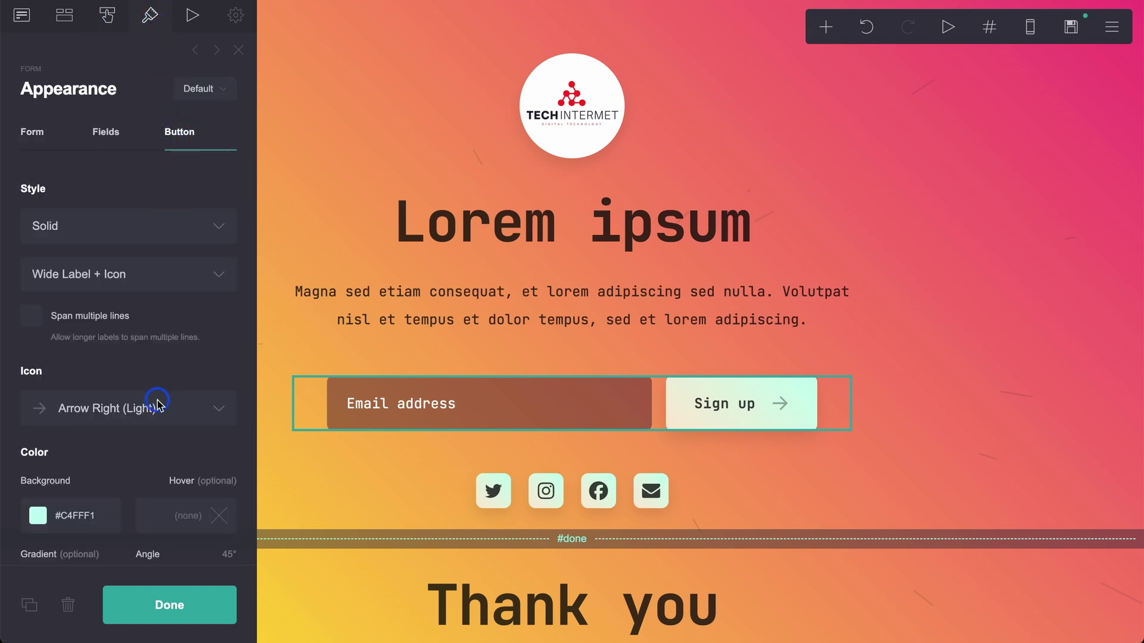
{"action": "scroll", "coordinate": [164, 349], "scroll_direction": "down", "scroll_amount": 4}
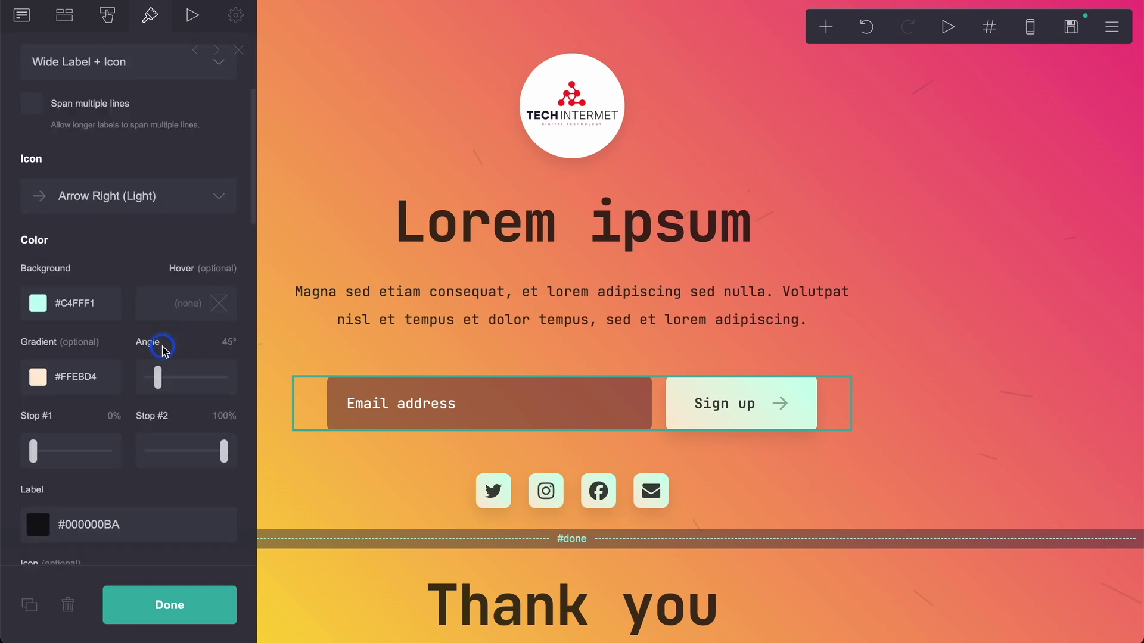
- Set the Sign up button's Background and Gradient colours both to #FD2525
{"action": "left_click", "coordinate": [109, 302]}
{"action": "double_click", "coordinate": [109, 302]}
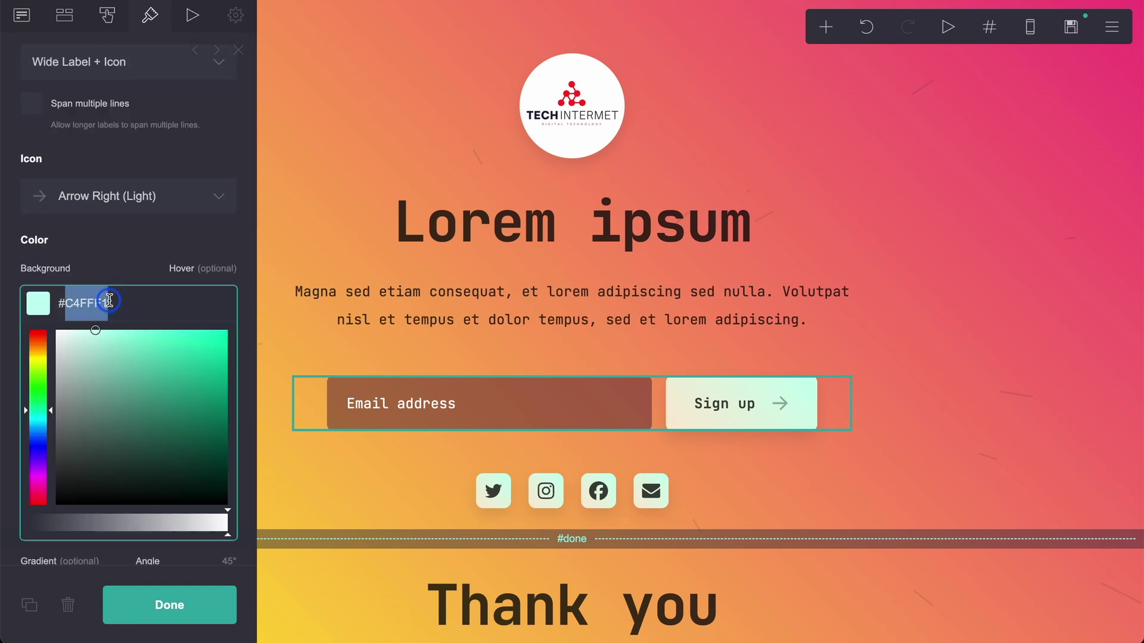
{"action": "key", "text": "ctrl+v"}
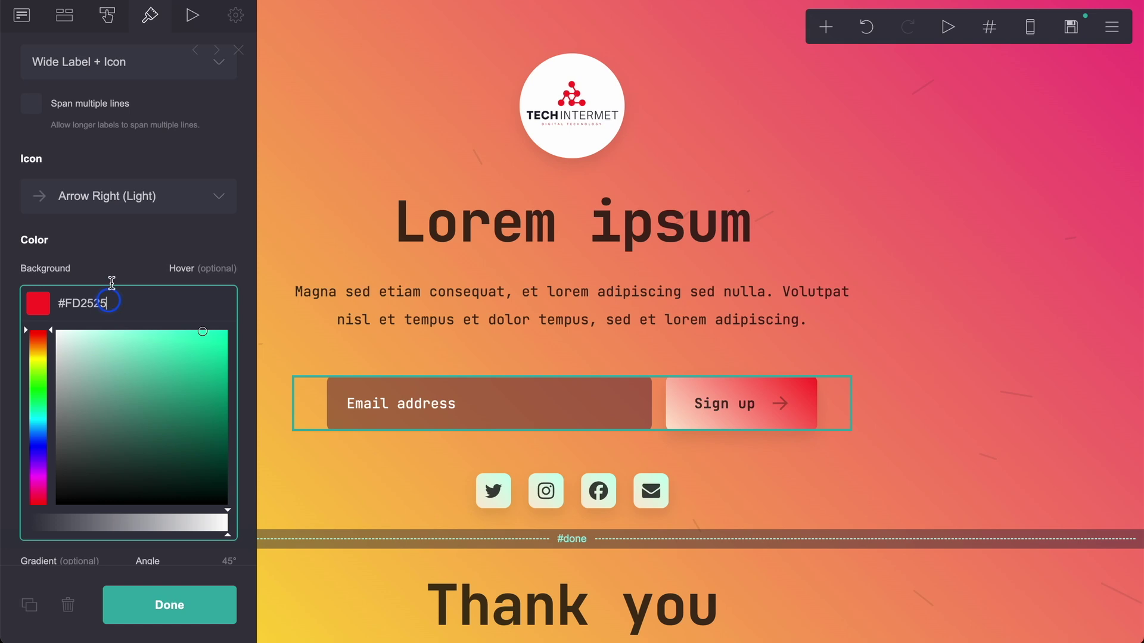
{"action": "left_click", "coordinate": [115, 242]}
{"action": "left_click", "coordinate": [108, 380]}
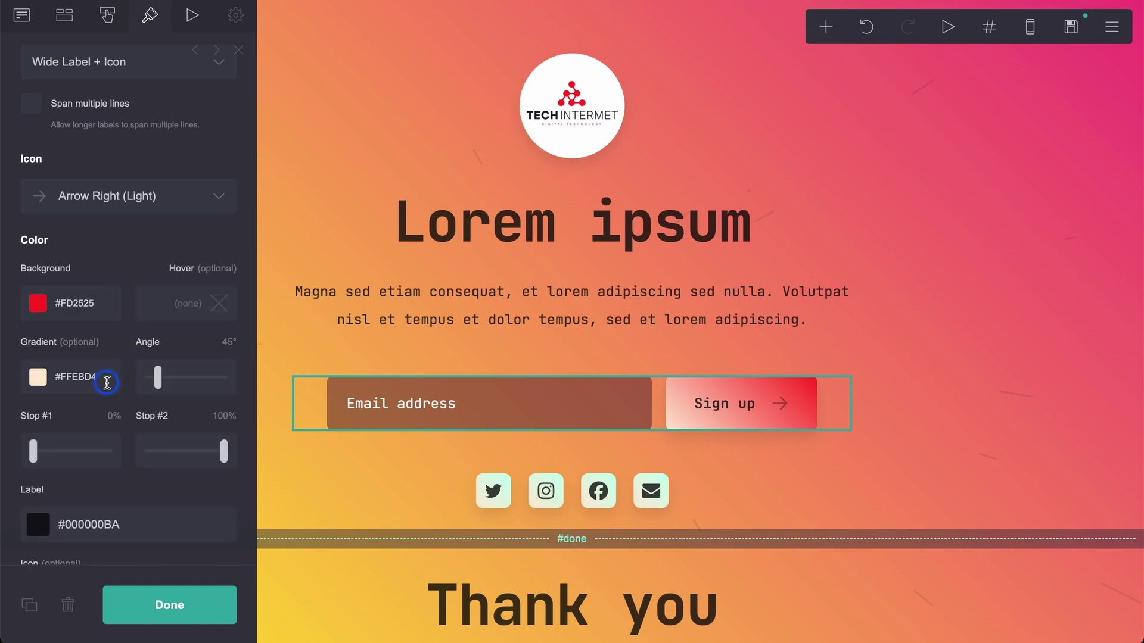
{"action": "double_click", "coordinate": [107, 382]}
{"action": "key", "text": "ctrl+v"}
{"action": "scroll", "coordinate": [105, 380], "scroll_direction": "down", "scroll_amount": 2}
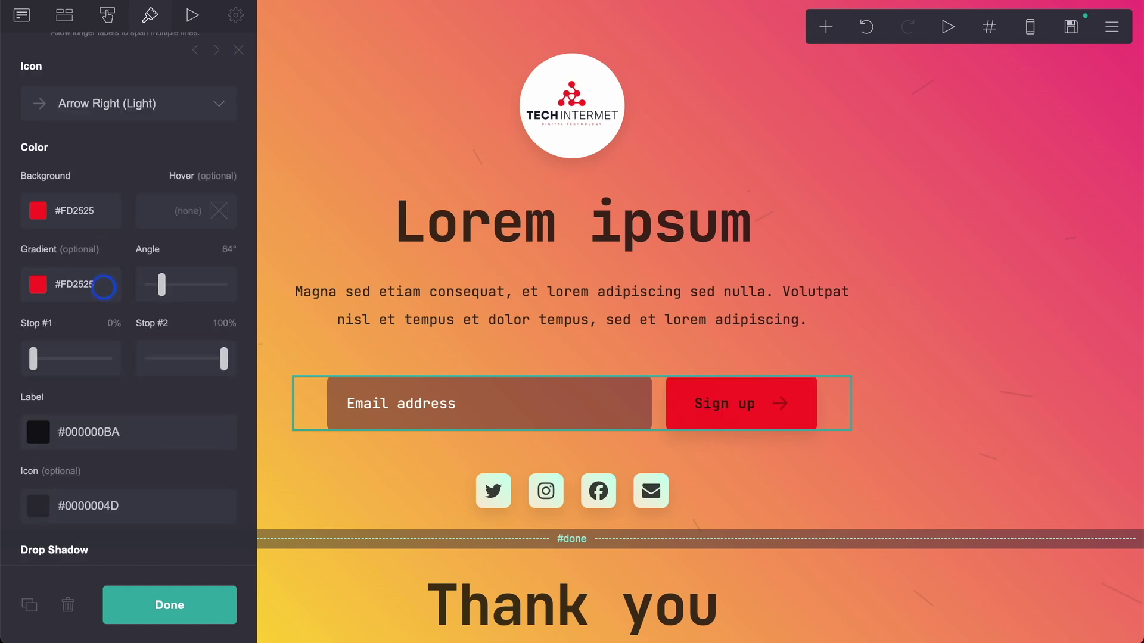
{"action": "left_click", "coordinate": [924, 348]}
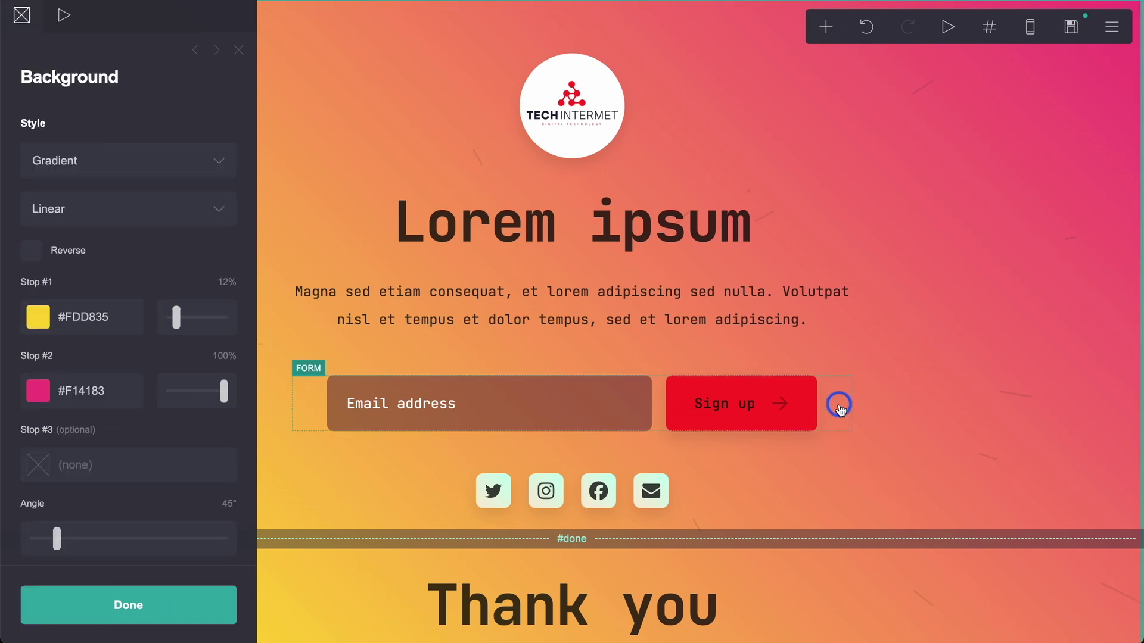
- Change the SIGN UP button's label colour from translucent black to translucent white #FFFFFFBA
{"action": "left_click", "coordinate": [723, 406]}
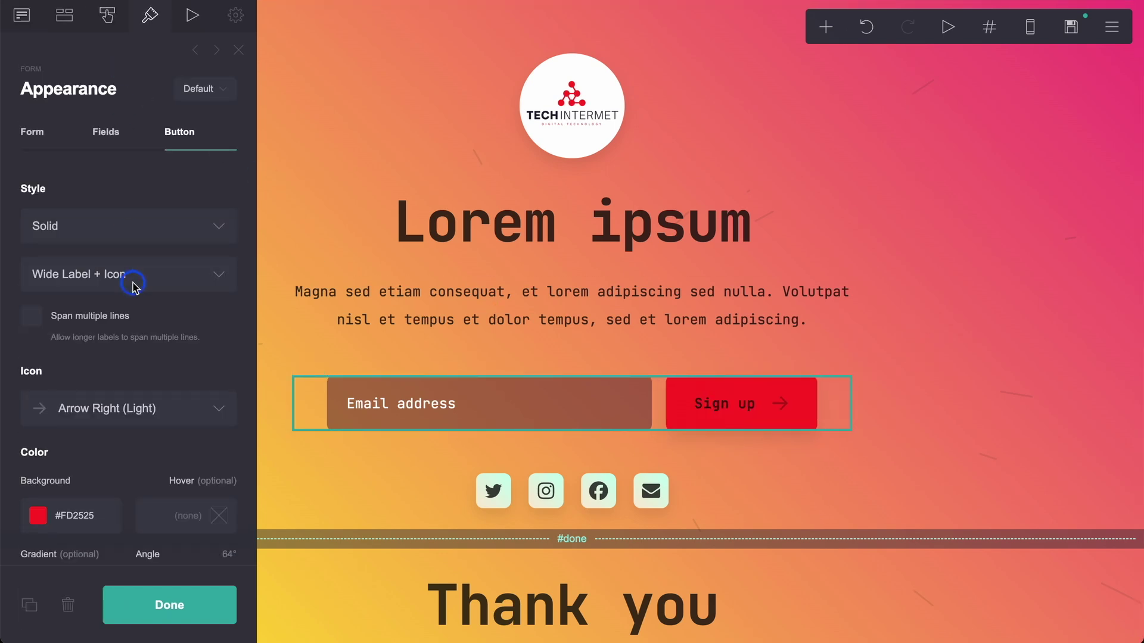
{"action": "scroll", "coordinate": [133, 281], "scroll_direction": "down", "scroll_amount": 4}
{"action": "scroll", "coordinate": [132, 286], "scroll_direction": "down", "scroll_amount": 6}
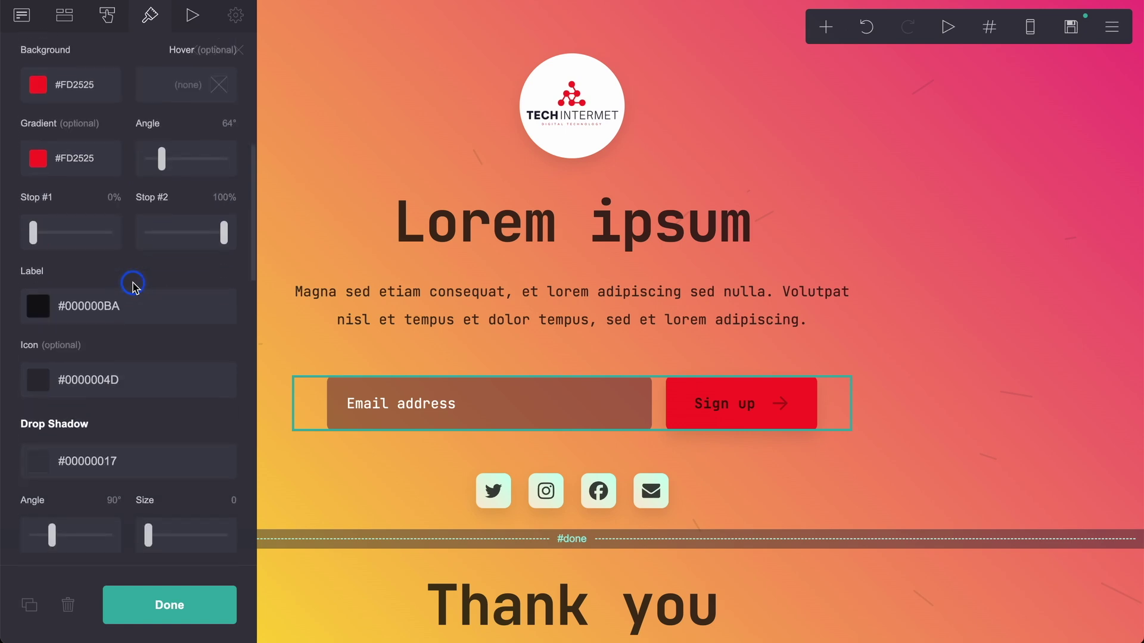
{"action": "left_click", "coordinate": [130, 298]}
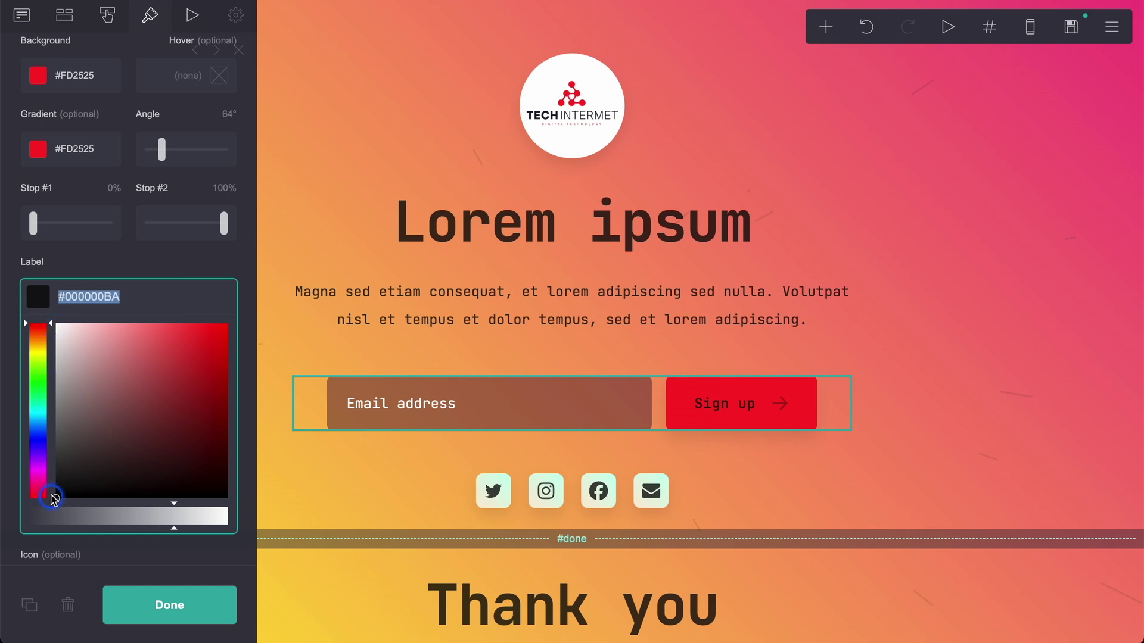
{"action": "type", "text": "#FFFFFFBA"}
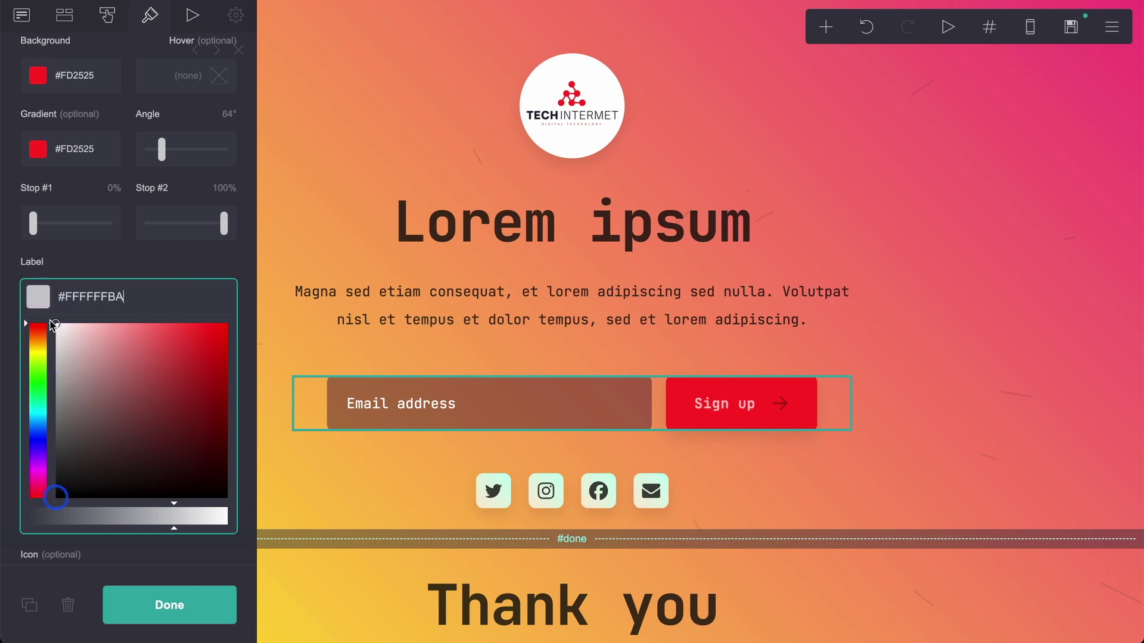
{"action": "left_click", "coordinate": [179, 269]}
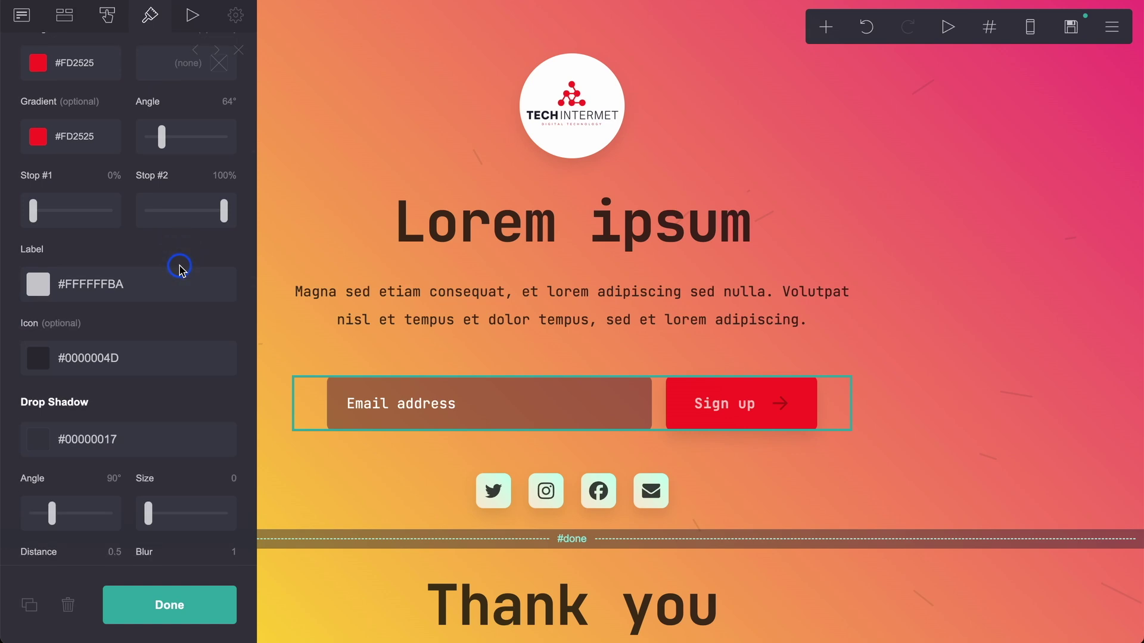
{"action": "scroll", "coordinate": [179, 269], "scroll_direction": "up", "scroll_amount": 3}
{"action": "scroll", "coordinate": [179, 269], "scroll_direction": "up", "scroll_amount": 3}
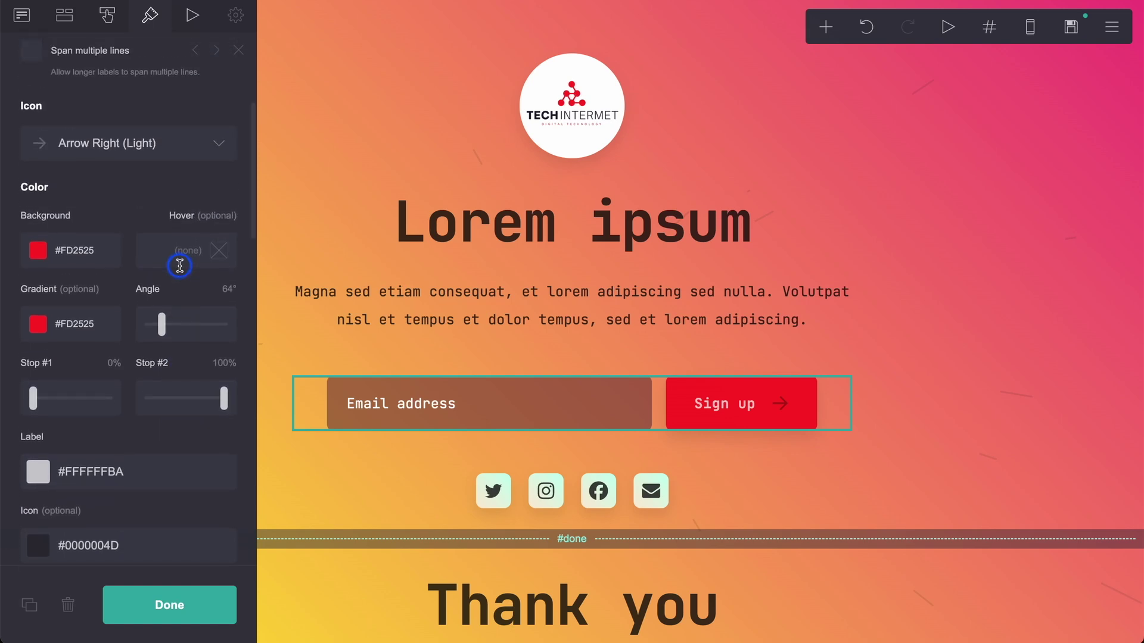
{"action": "scroll", "coordinate": [180, 266], "scroll_direction": "up", "scroll_amount": 2}
{"action": "left_click", "coordinate": [762, 411]}
- Review the SIGN UP button's appearance options and the fields the form collects
{"action": "left_click", "coordinate": [739, 409]}
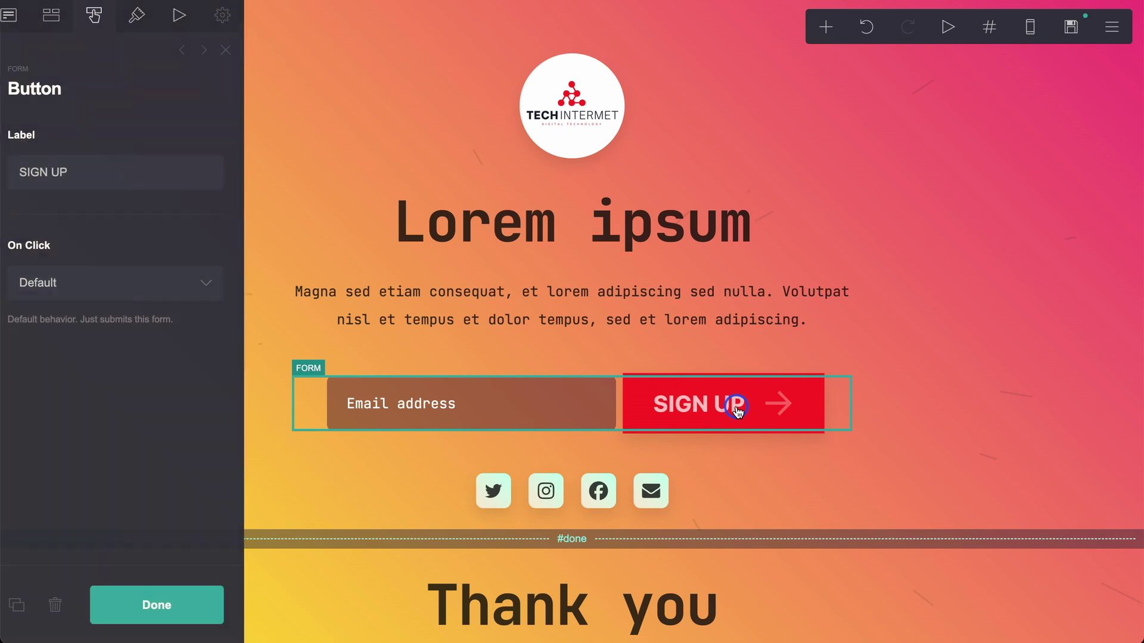
{"action": "left_click", "coordinate": [150, 15]}
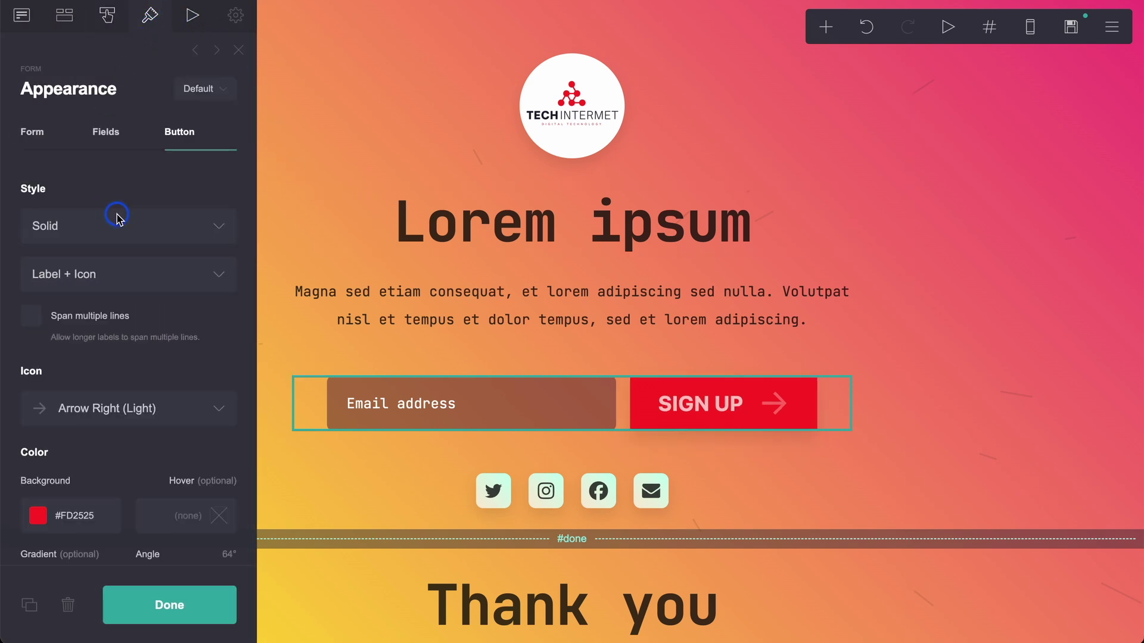
{"action": "left_click", "coordinate": [64, 19]}
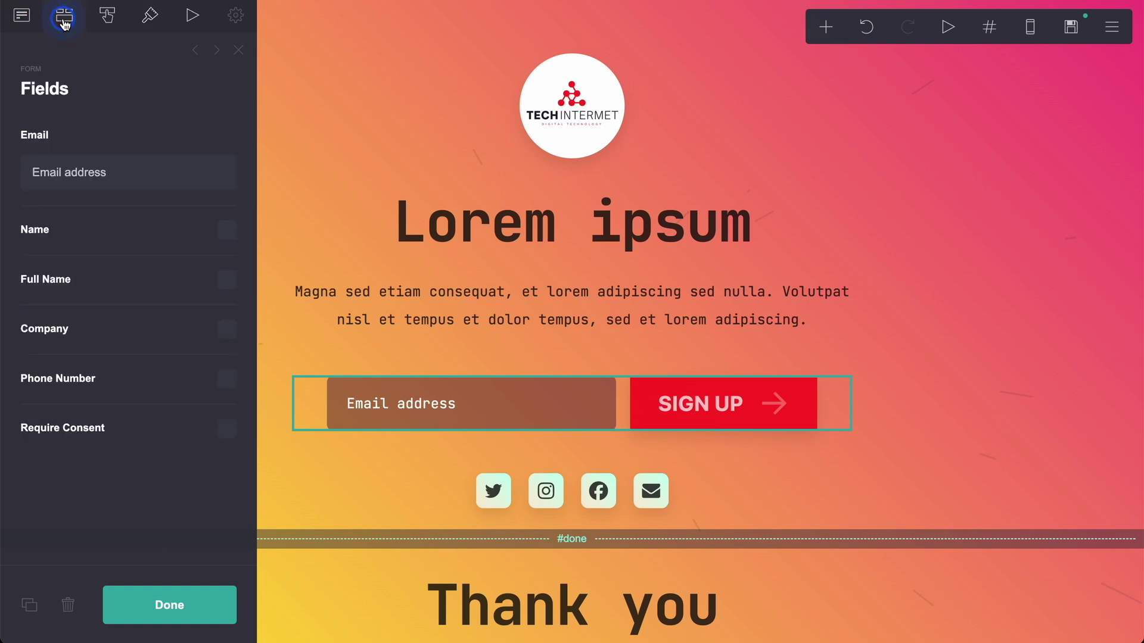
{"action": "left_click", "coordinate": [109, 17]}
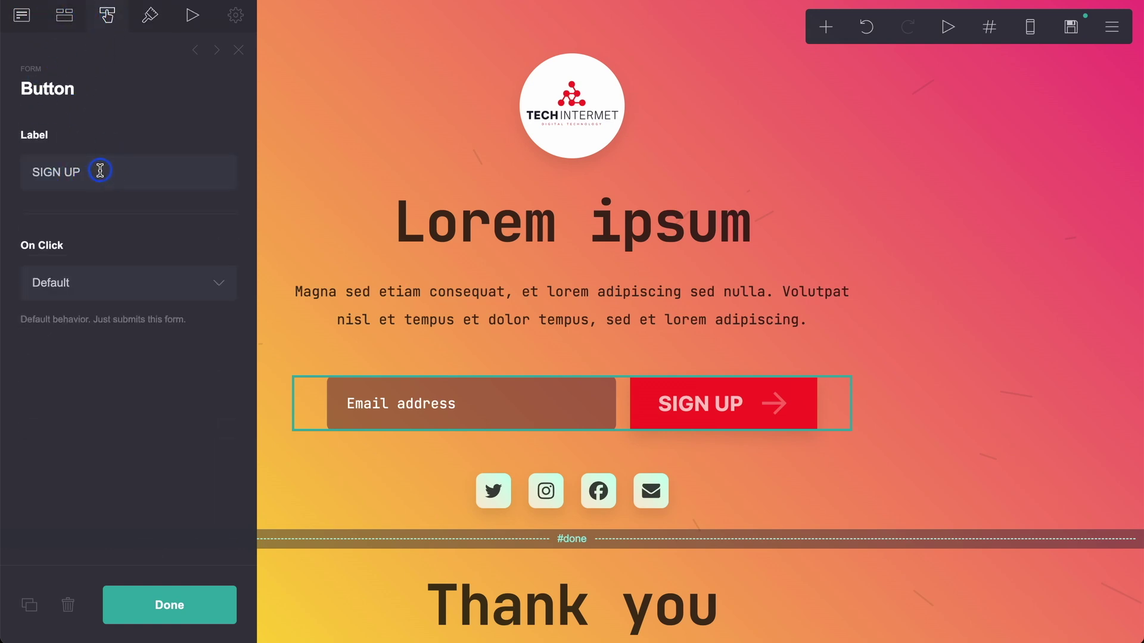
- Keep the button's On Click as Default and reopen the page background gradient settings
{"action": "left_click", "coordinate": [137, 285]}
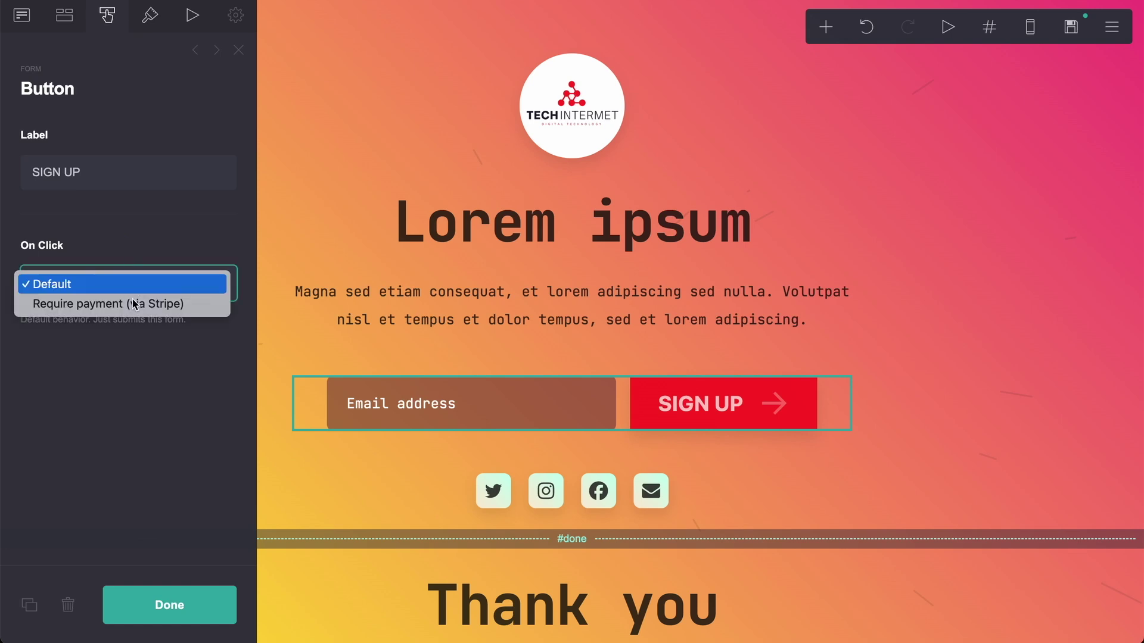
{"action": "left_click", "coordinate": [162, 126]}
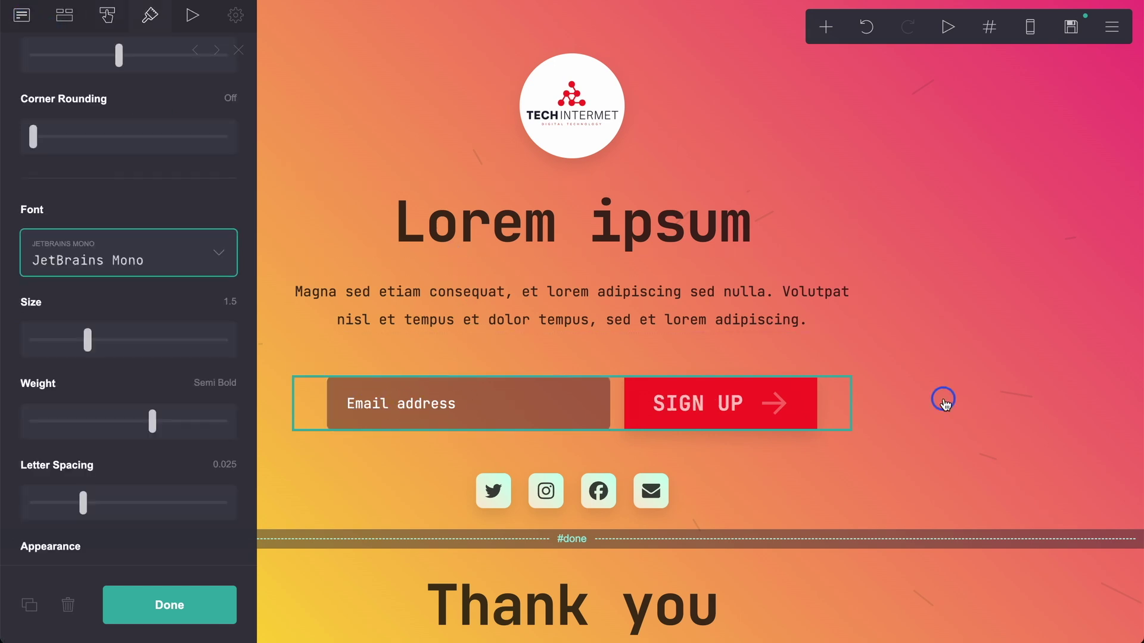
{"action": "left_click", "coordinate": [942, 399]}
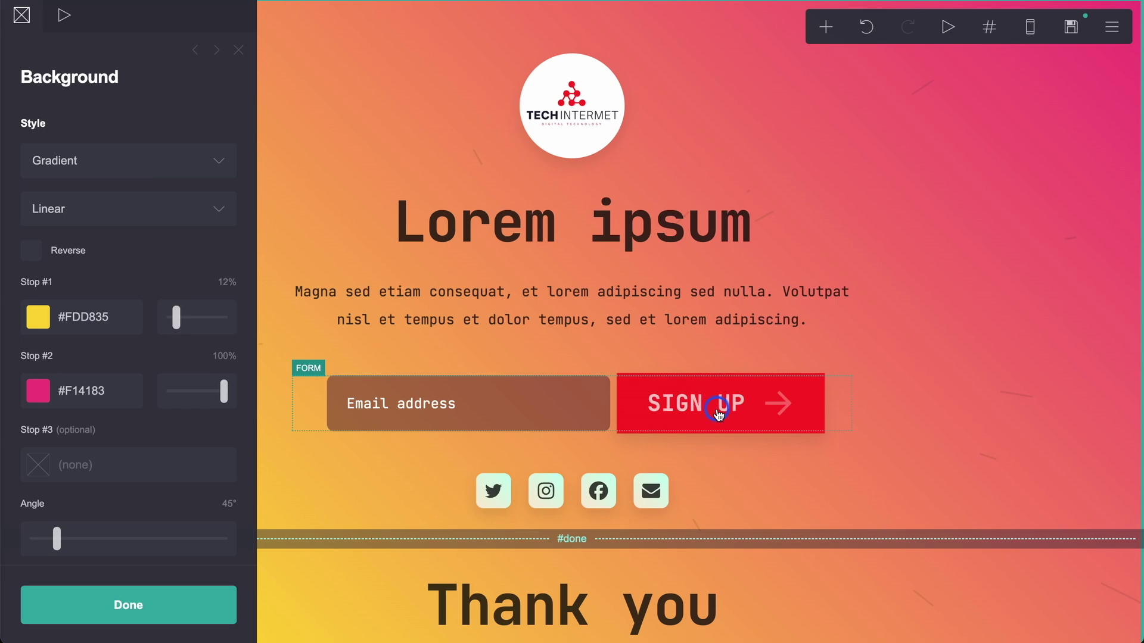
- Close the Background panel with Escape so the gradient sign-up page shows fully
{"action": "key", "text": "Escape"}
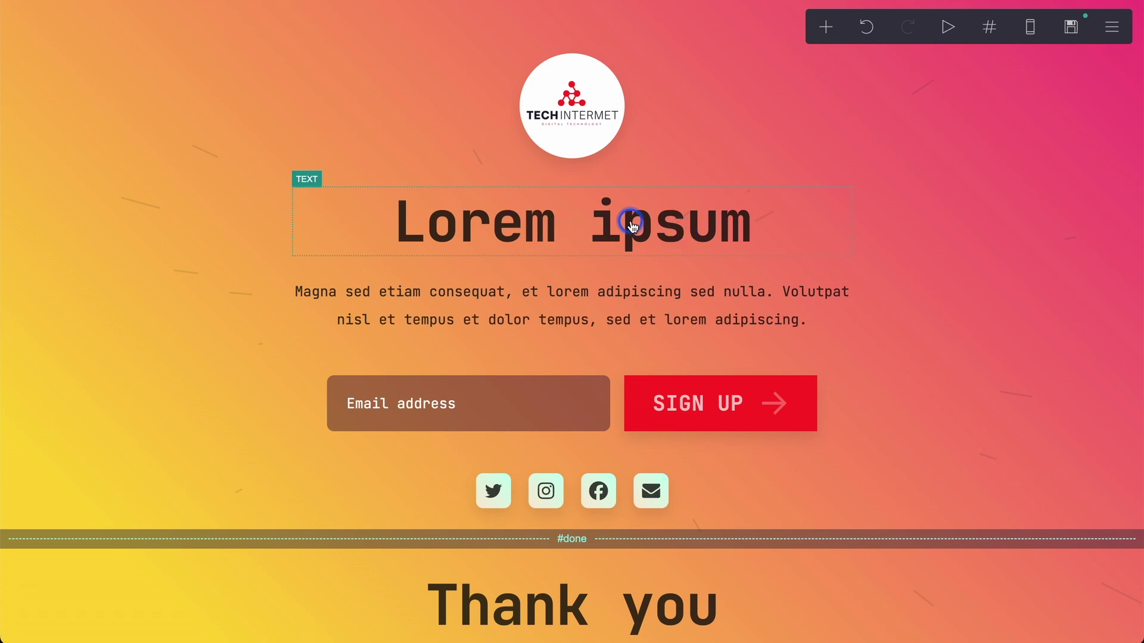
- Replace the Lorem ipsum heading with 'Be the smartest person in the room about tech'
{"action": "left_click", "coordinate": [572, 234]}
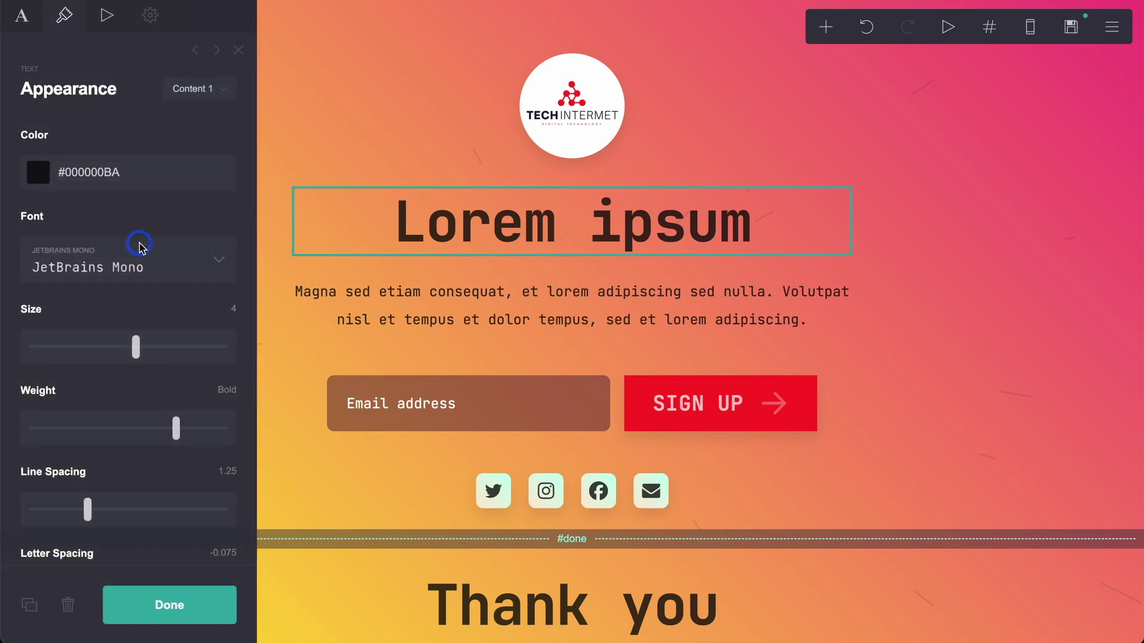
{"action": "left_click", "coordinate": [22, 13]}
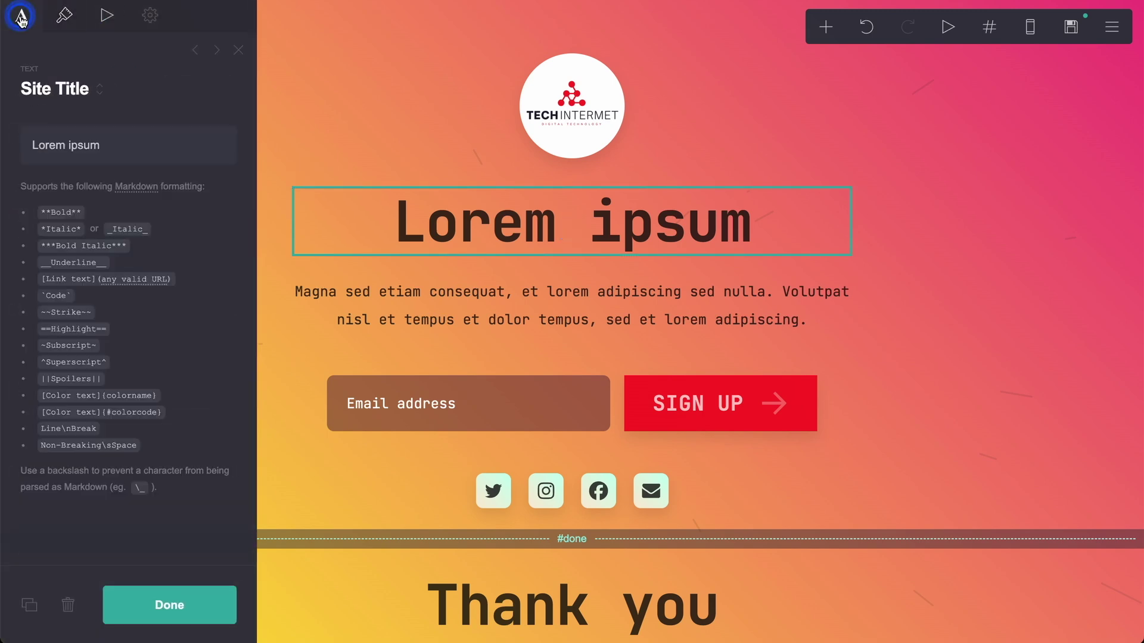
{"action": "triple_click", "coordinate": [113, 135]}
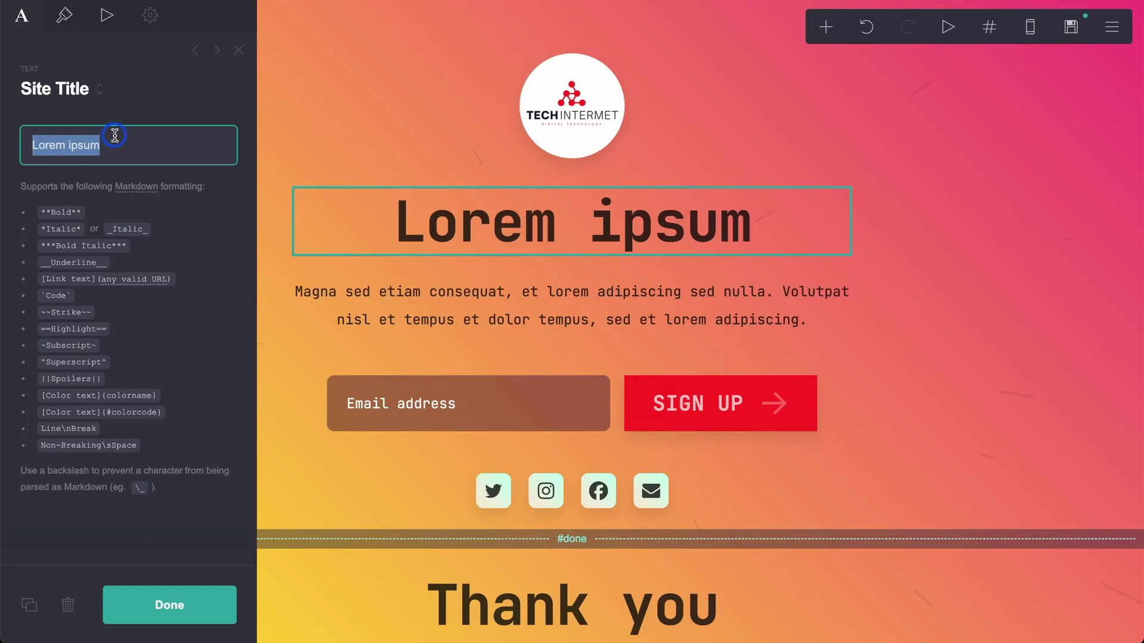
{"action": "type", "text": "Opt in"}
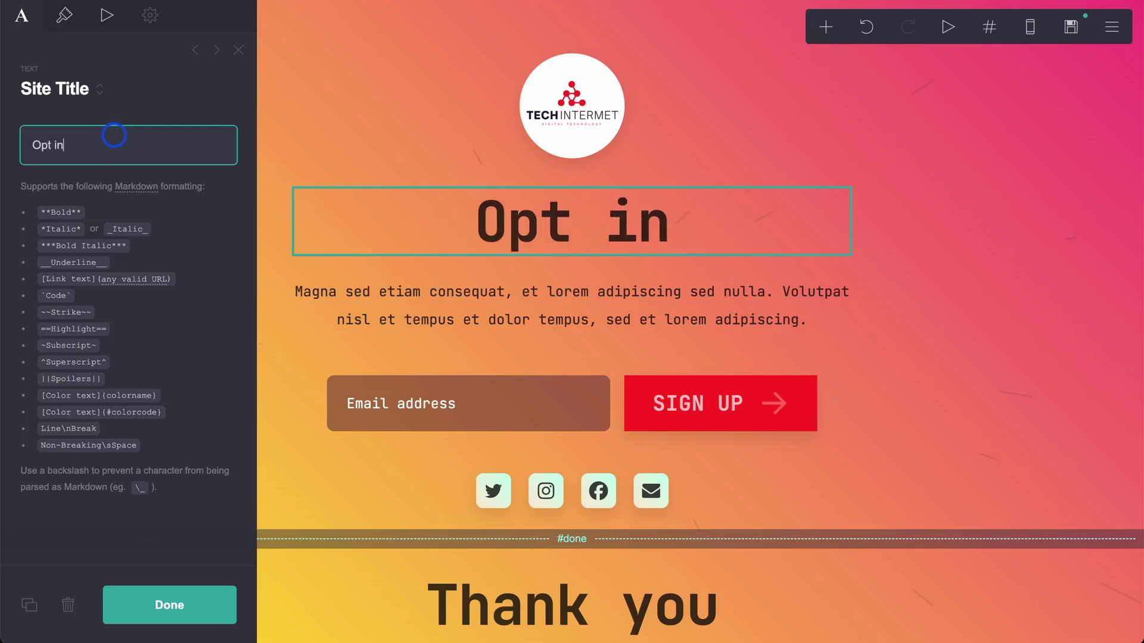
{"action": "type", "text": " to stay"}
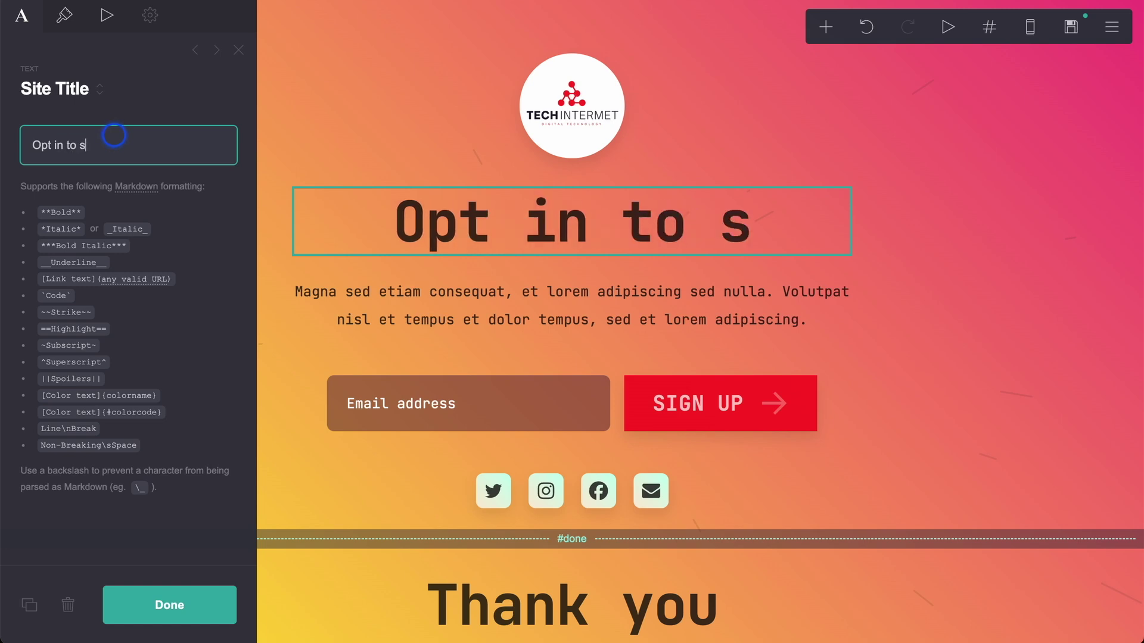
{"action": "key", "text": "BackSpace"}
{"action": "key", "text": "BackSpace"}
{"action": "key", "text": "BackSpace"}
{"action": "key", "text": "BackSpace"}
{"action": "key", "text": "BackSpace"}
{"action": "key", "text": "BackSpace"}
{"action": "key", "text": "BackSpace"}
{"action": "key", "text": "BackSpace"}
{"action": "key", "text": "BackSpace"}
{"action": "key", "text": "BackSpace"}
{"action": "key", "text": "BackSpace"}
{"action": "key", "text": "BackSpace"}
{"action": "key", "text": "BackSpace"}
{"action": "key", "text": "BackSpace"}
{"action": "type", "text": "Be the smartest person in the room about tech"}
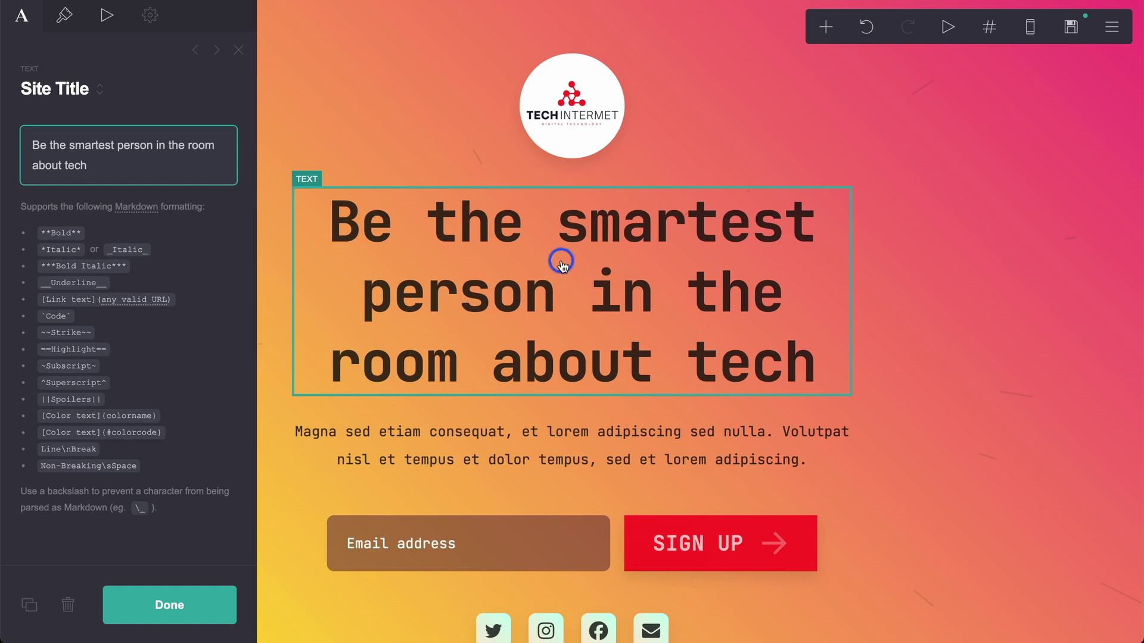
- Replace the placeholder paragraph with 'Join X other people who get the latest and greatest news about tech, gadgets etc. so that...'
{"action": "left_click", "coordinate": [556, 455]}
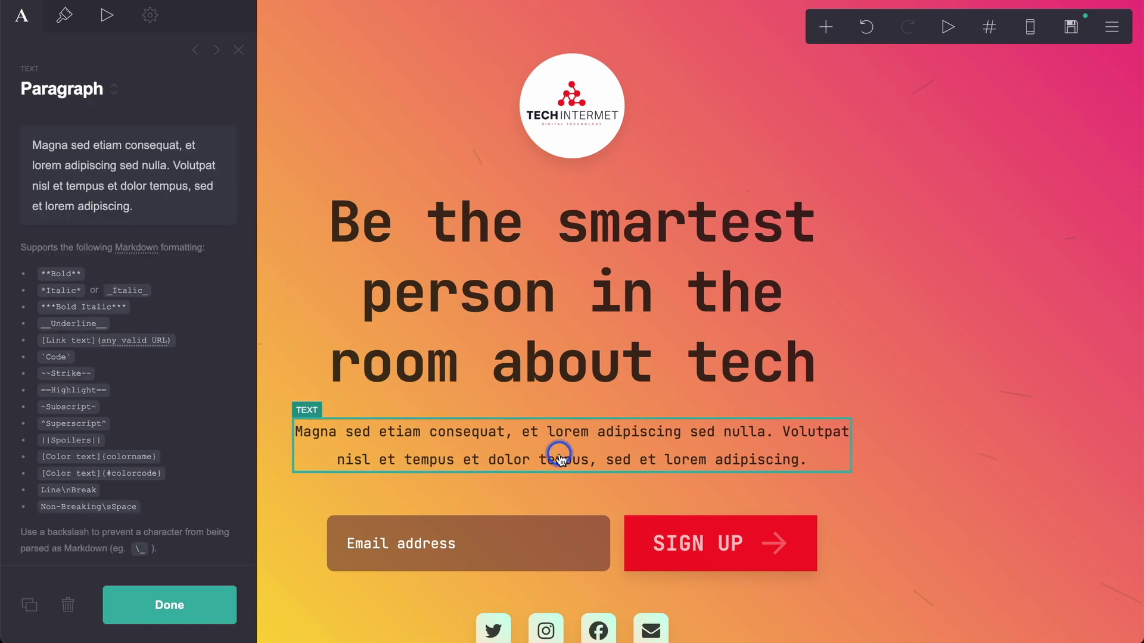
{"action": "triple_click", "coordinate": [163, 210]}
{"action": "type", "text": "Jo"}
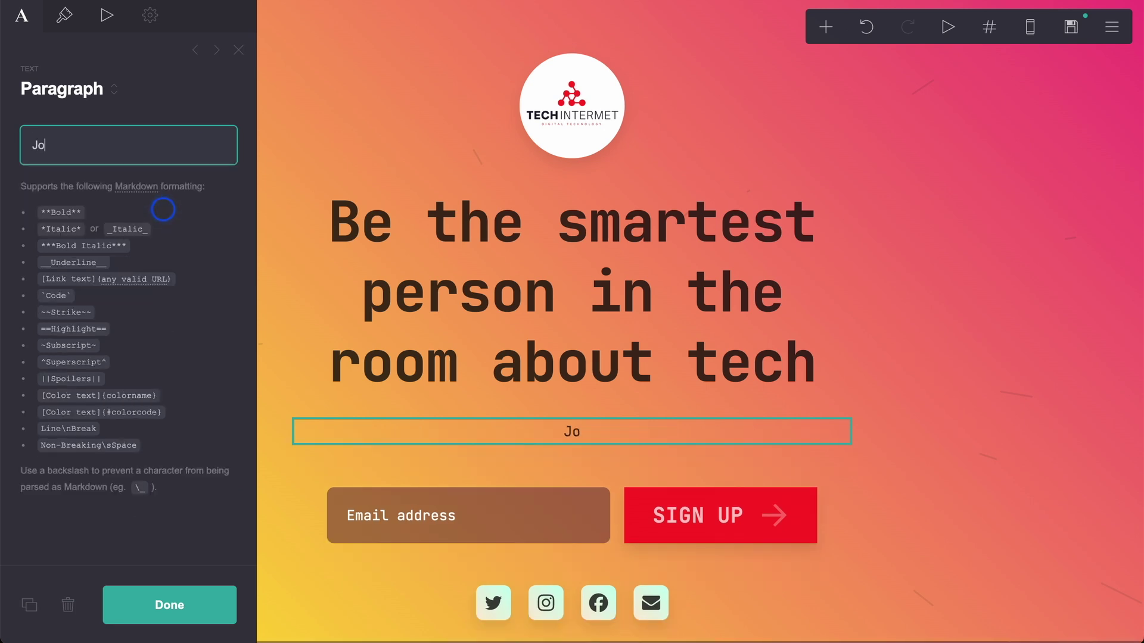
{"action": "type", "text": "in X other people w"}
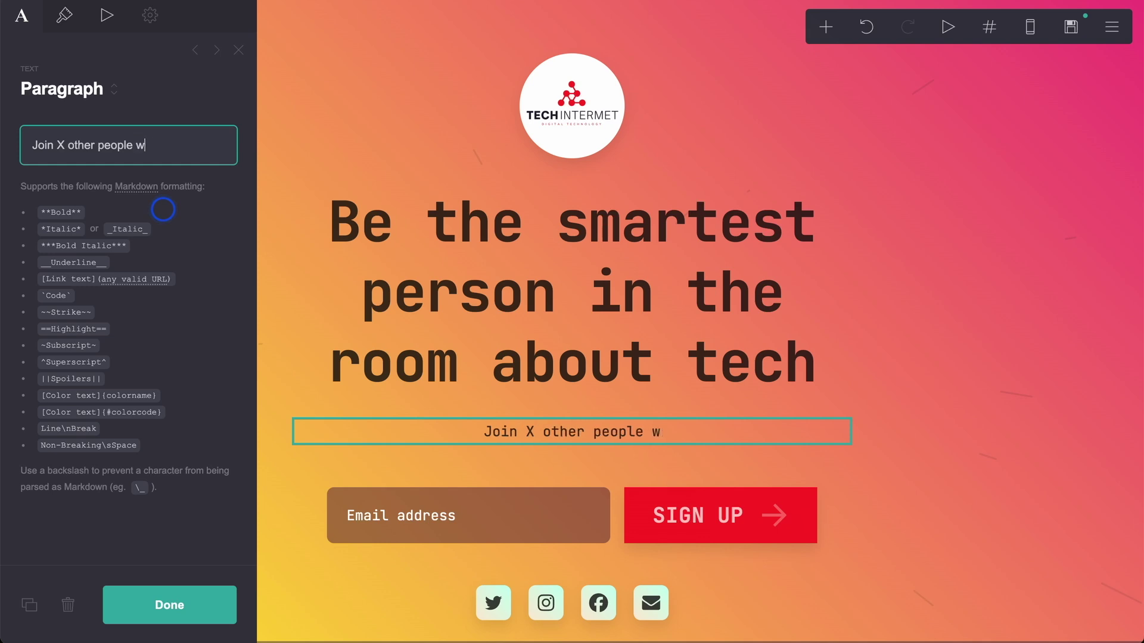
{"action": "type", "text": "ho get the"}
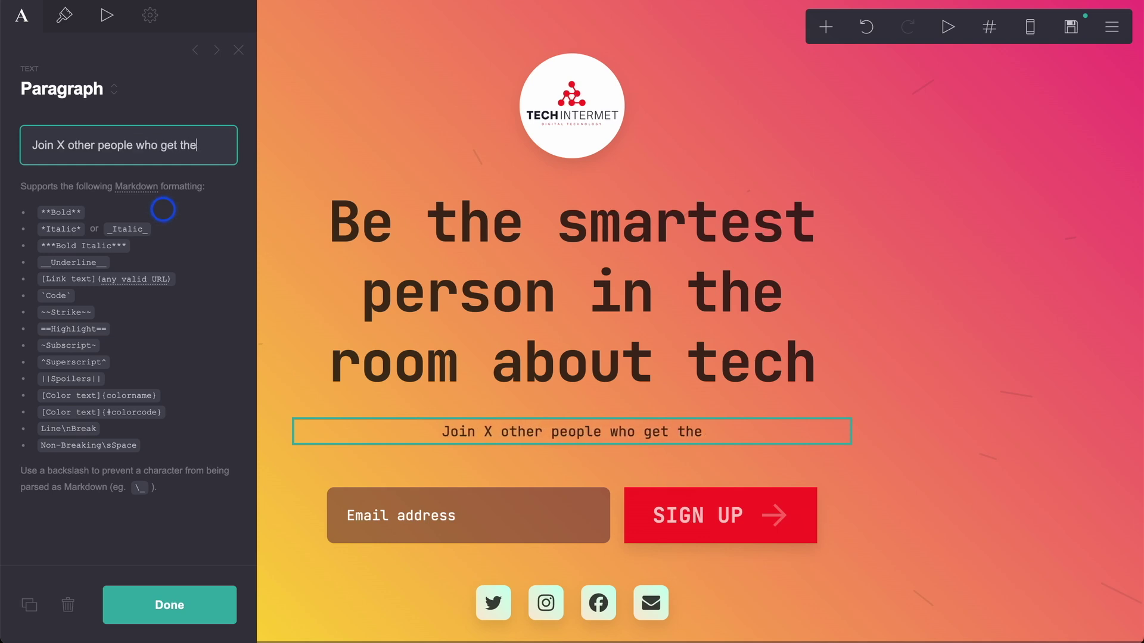
{"action": "type", "text": " latest and greatest and greate"}
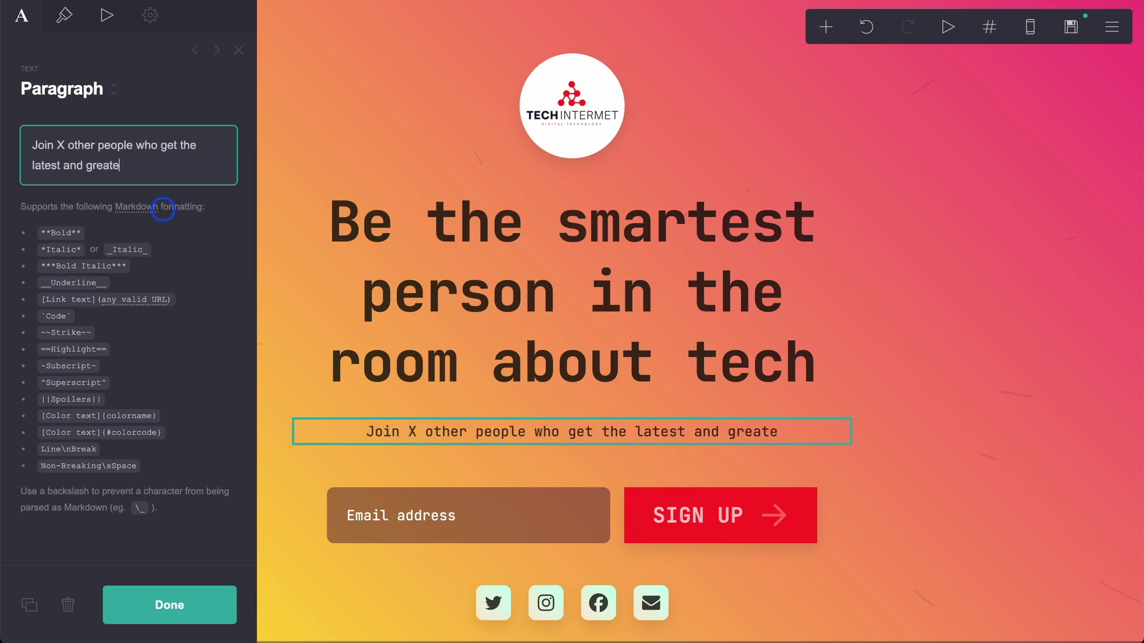
{"action": "type", "text": "st ne"}
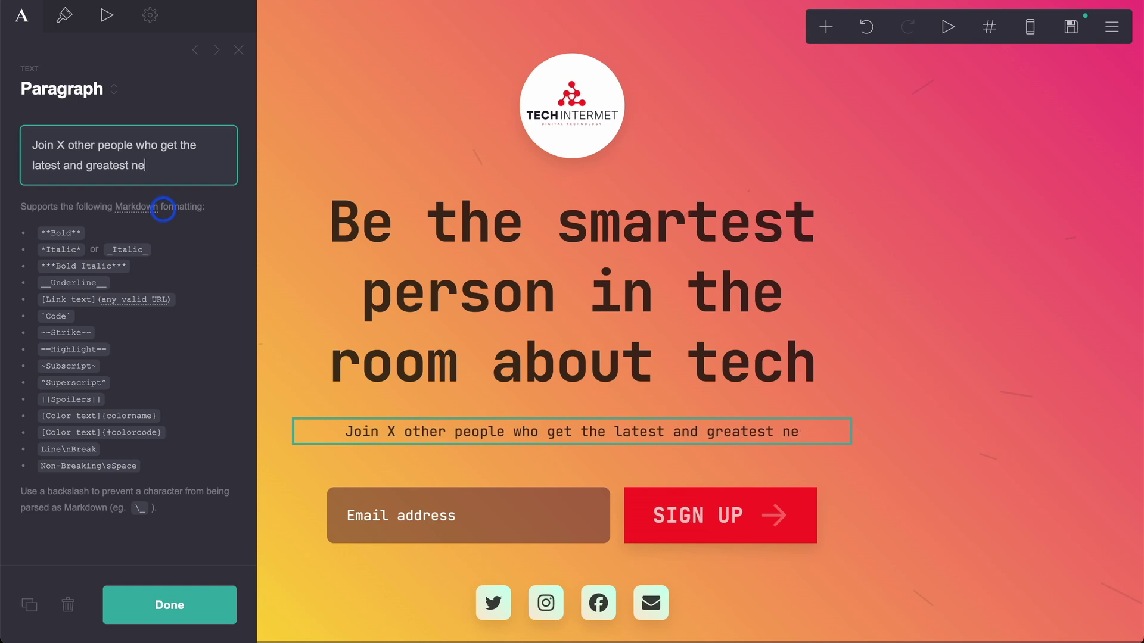
{"action": "type", "text": "ws about tech,"}
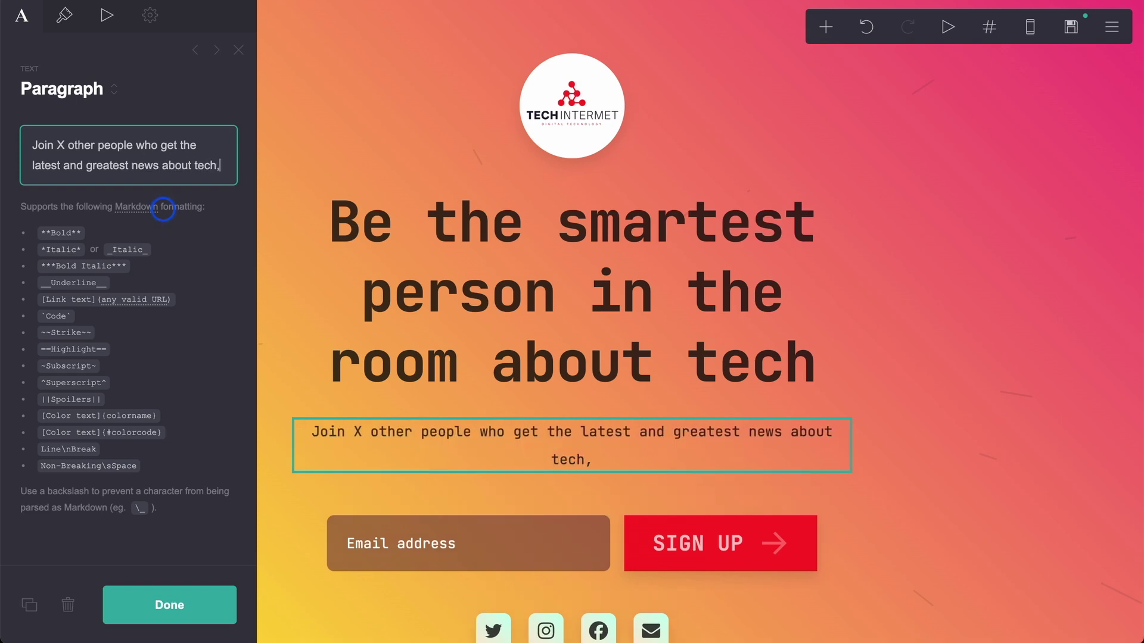
{"action": "type", "text": " gadgets et"}
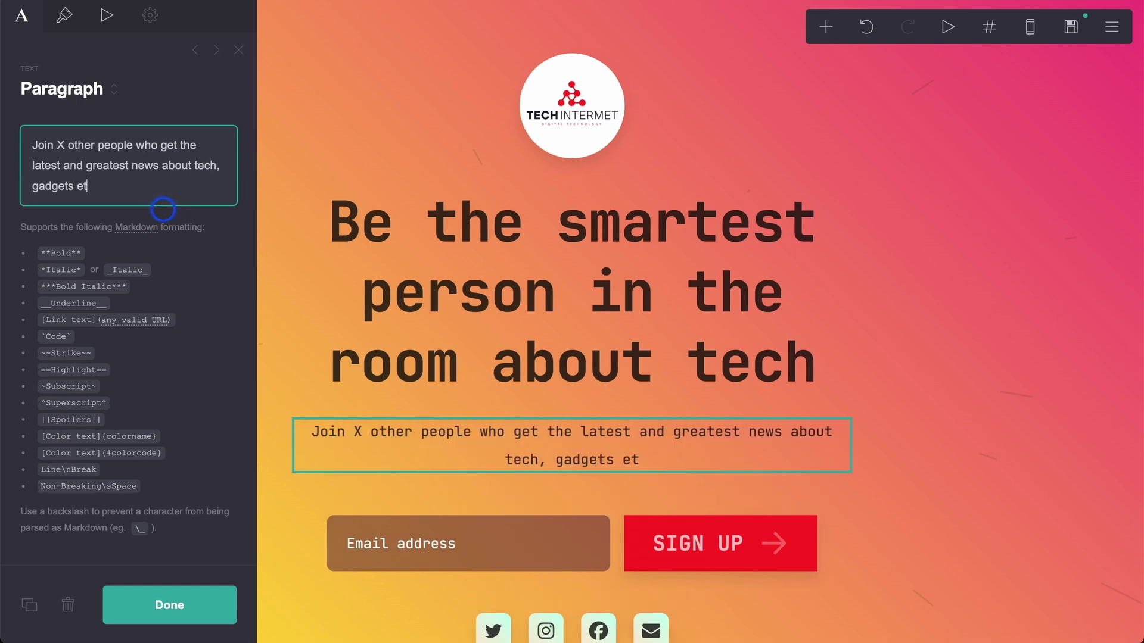
{"action": "type", "text": "c. so that..."}
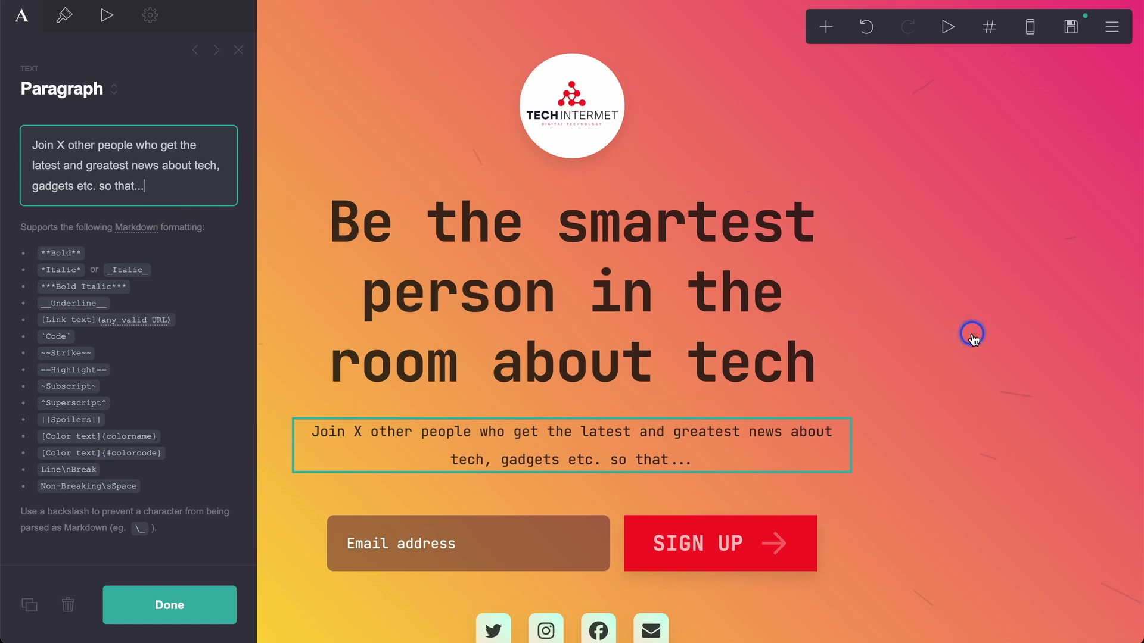
{"action": "scroll", "coordinate": [670, 391], "scroll_direction": "down", "scroll_amount": 1}
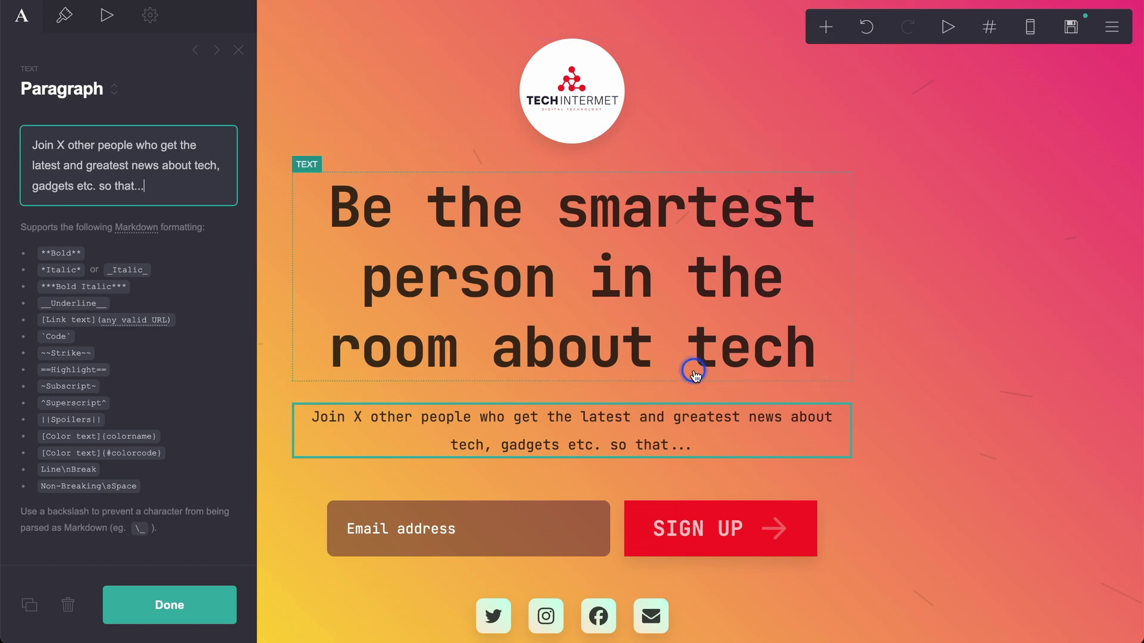
- Move the four social icons from beneath the signup form down into the Thank you section
{"action": "scroll", "coordinate": [931, 413], "scroll_direction": "down", "scroll_amount": 5}
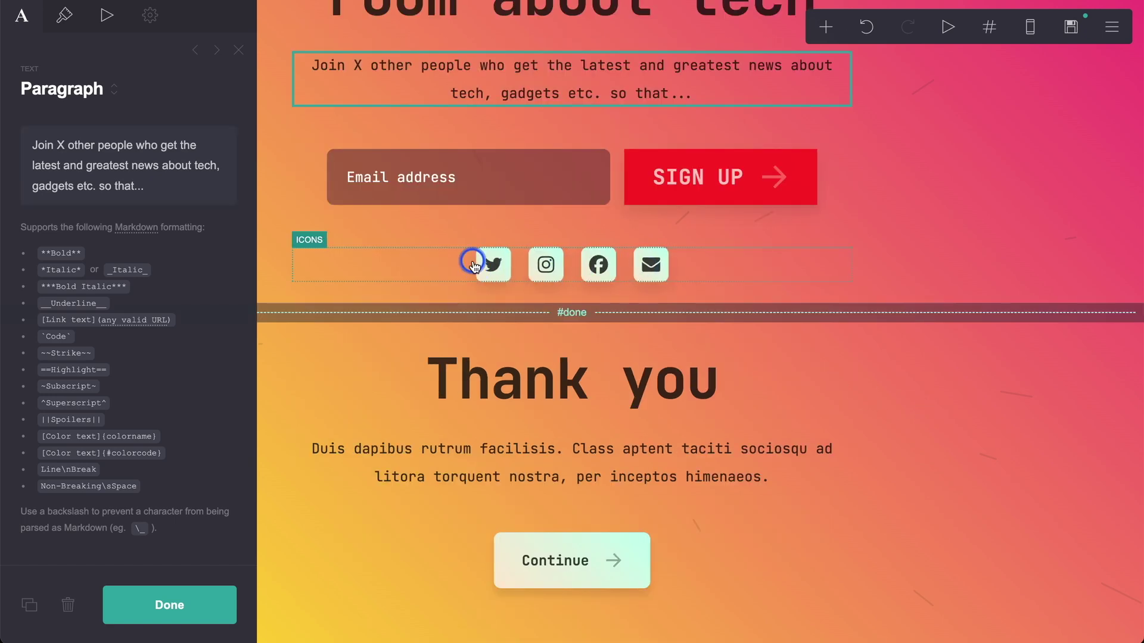
{"action": "scroll", "coordinate": [834, 187], "scroll_direction": "up", "scroll_amount": 4}
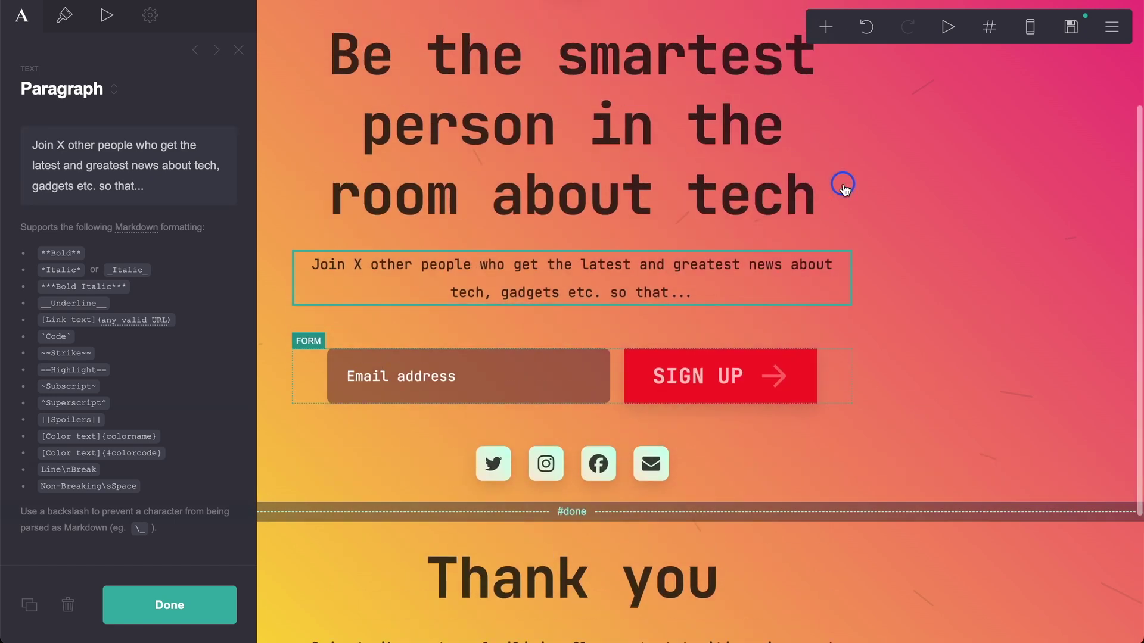
{"action": "scroll", "coordinate": [720, 221], "scroll_direction": "up", "scroll_amount": 2}
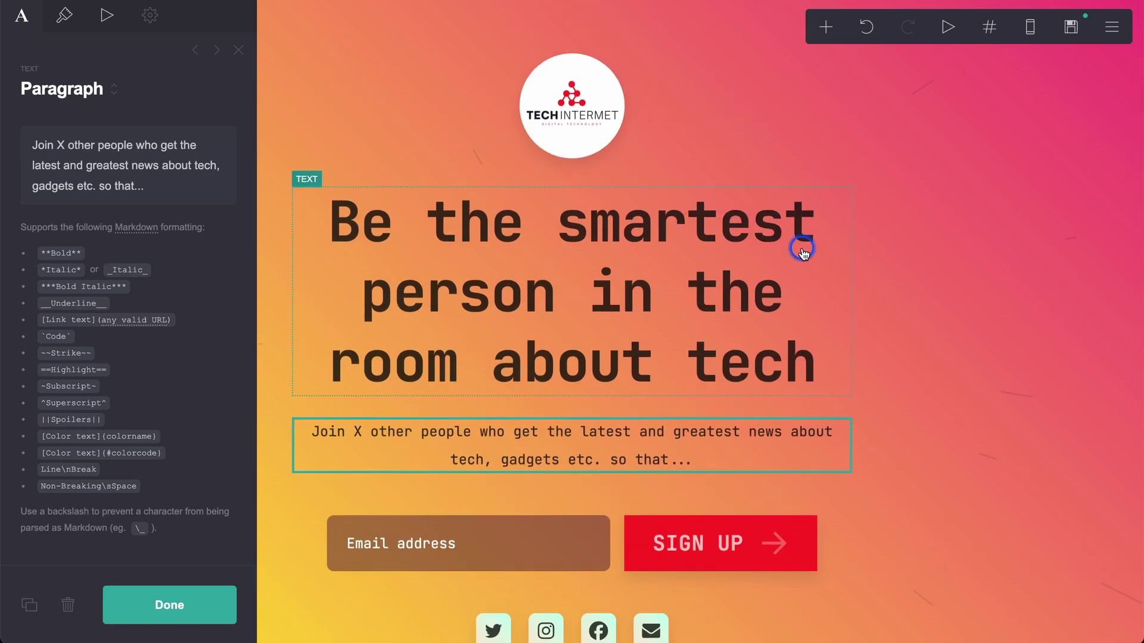
{"action": "left_click", "coordinate": [144, 600]}
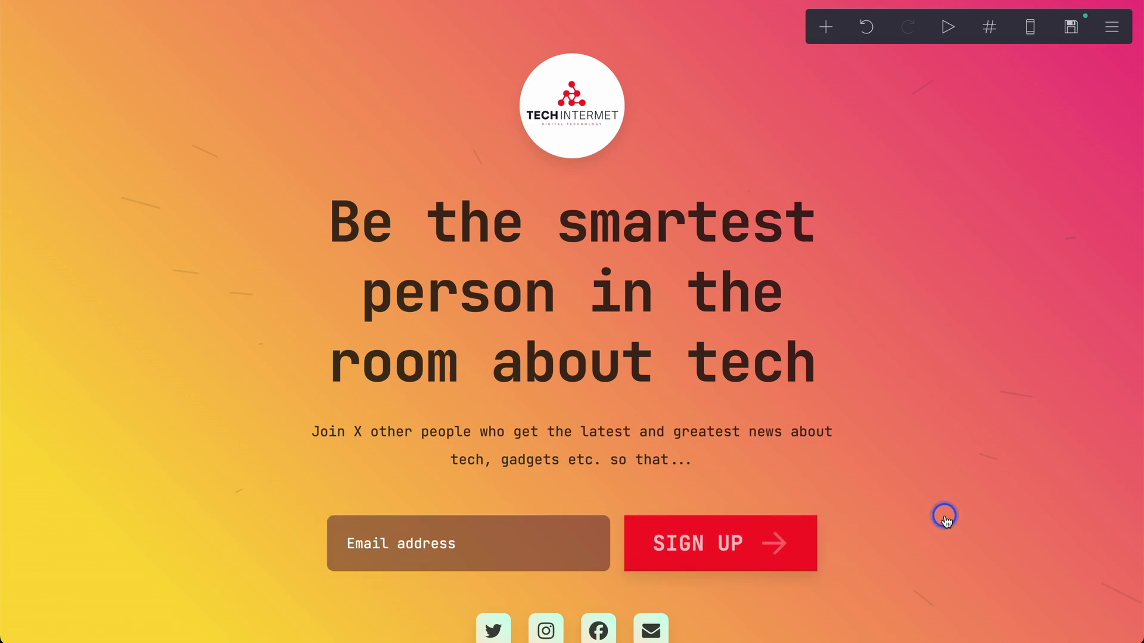
{"action": "scroll", "coordinate": [944, 517], "scroll_direction": "down", "scroll_amount": 2}
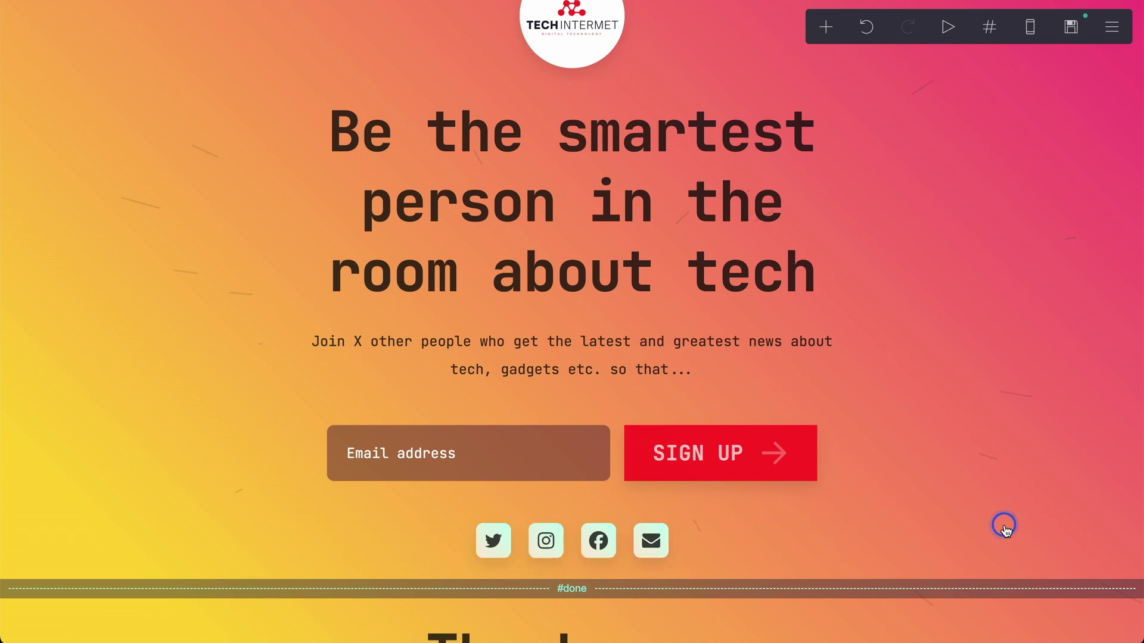
{"action": "scroll", "coordinate": [1003, 526], "scroll_direction": "down", "scroll_amount": 4}
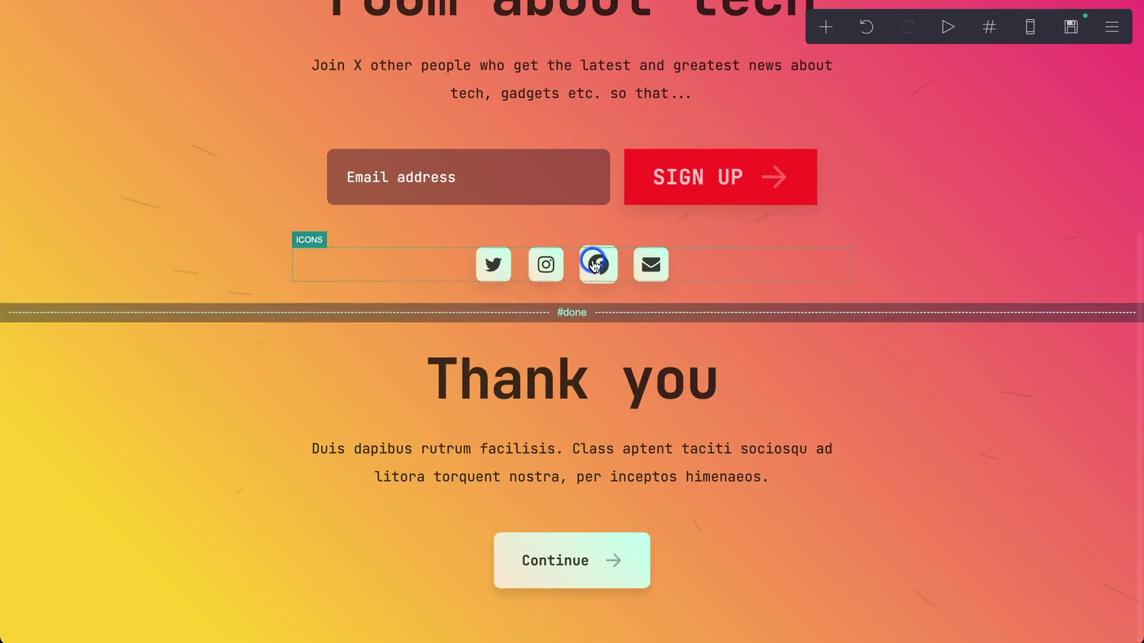
{"action": "left_click_drag", "start_coordinate": [594, 260], "coordinate": [572, 498]}
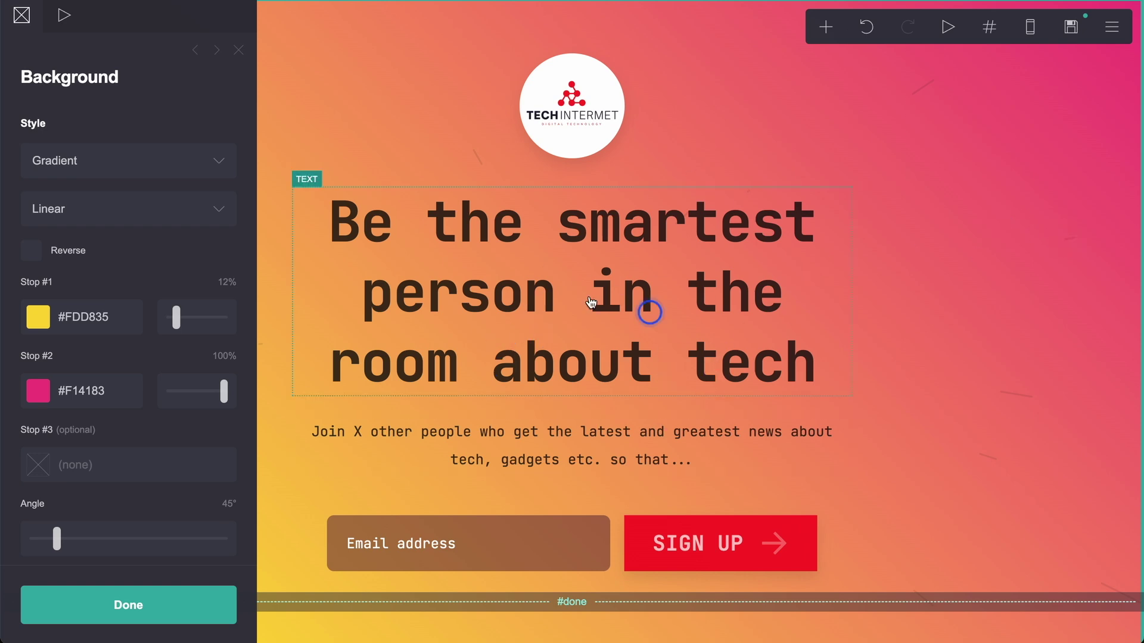
- In mobile view, set the headline to Manual with tighter line spacing and size 2.375
{"action": "left_click", "coordinate": [1028, 37]}
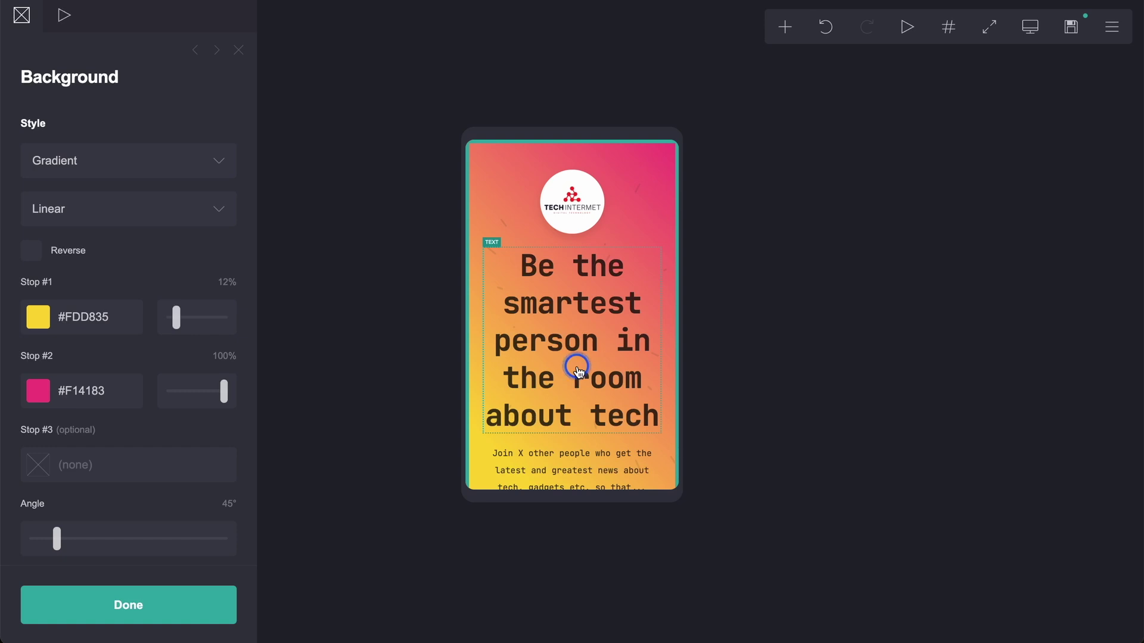
{"action": "left_click", "coordinate": [579, 373]}
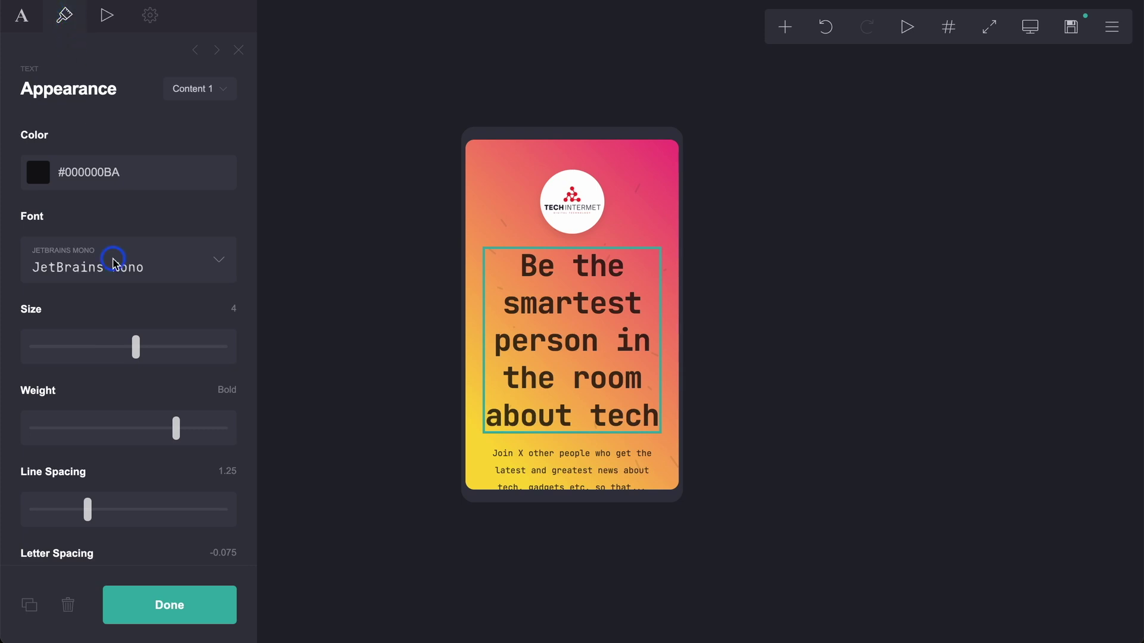
{"action": "scroll", "coordinate": [114, 260], "scroll_direction": "down", "scroll_amount": 10}
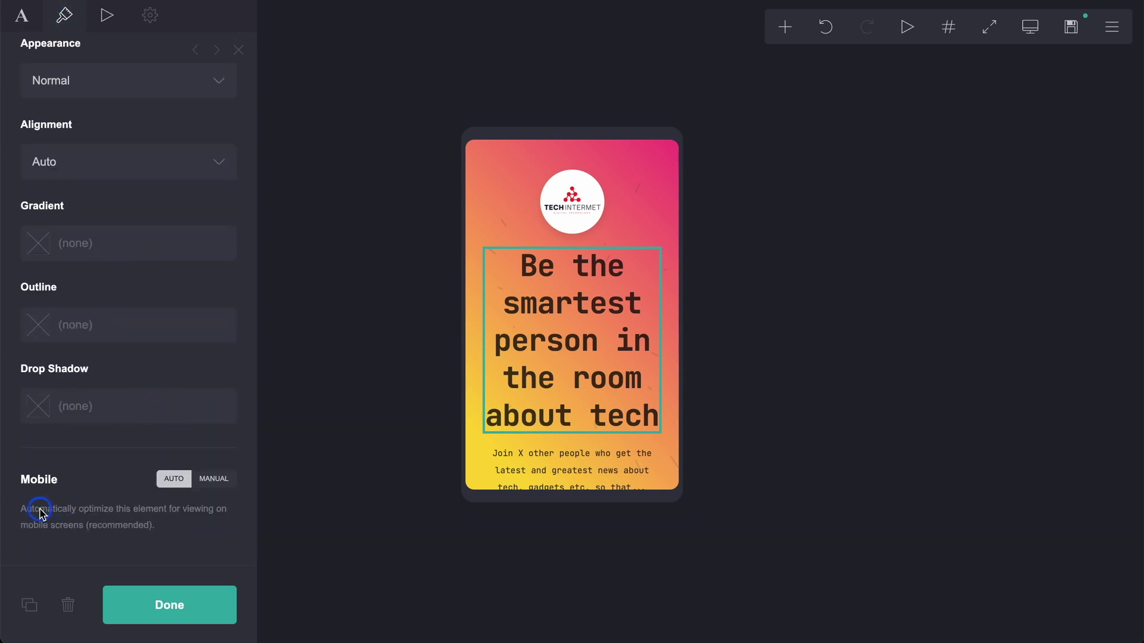
{"action": "left_click", "coordinate": [213, 479]}
{"action": "scroll", "coordinate": [196, 500], "scroll_direction": "down", "scroll_amount": 5}
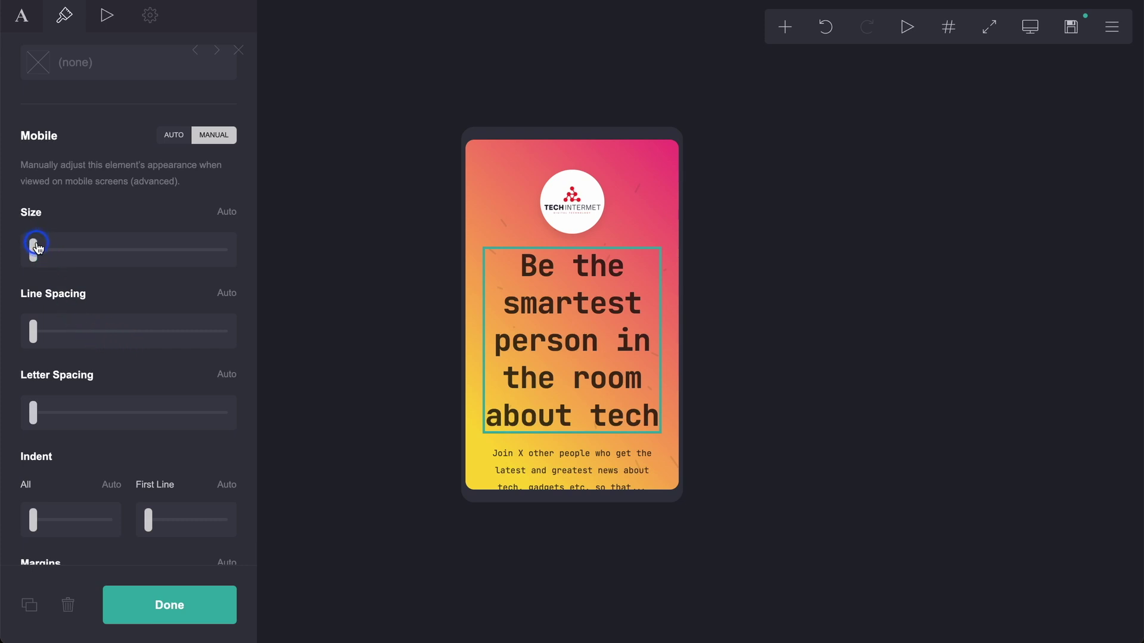
{"action": "left_click_drag", "start_coordinate": [33, 330], "coordinate": [69, 336]}
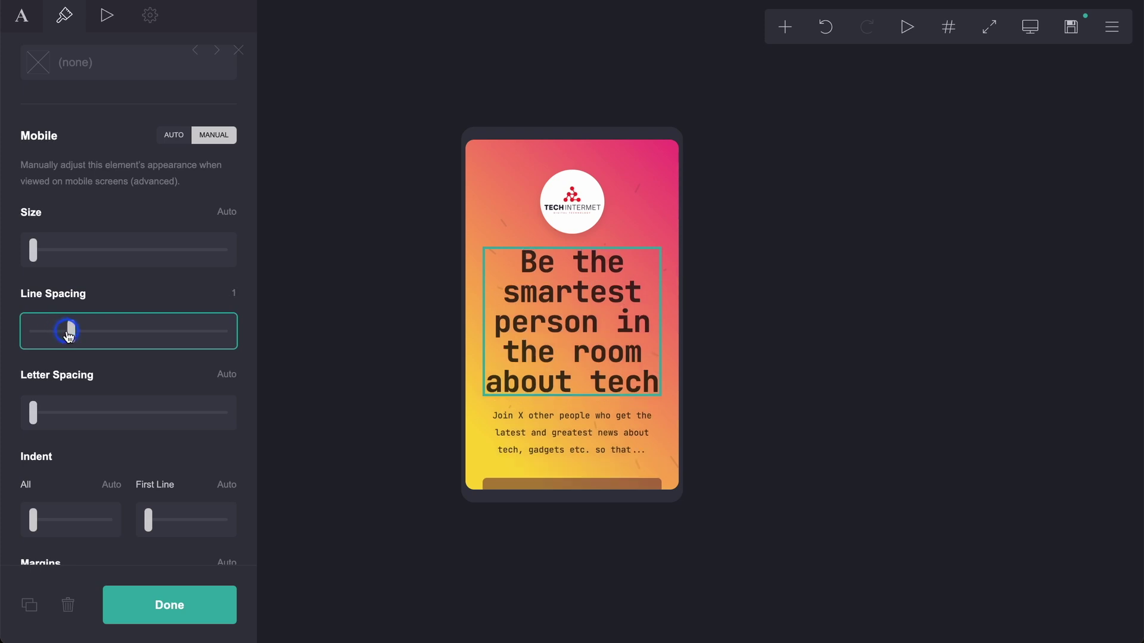
{"action": "left_click", "coordinate": [34, 249]}
{"action": "left_click_drag", "start_coordinate": [36, 253], "coordinate": [93, 256]}
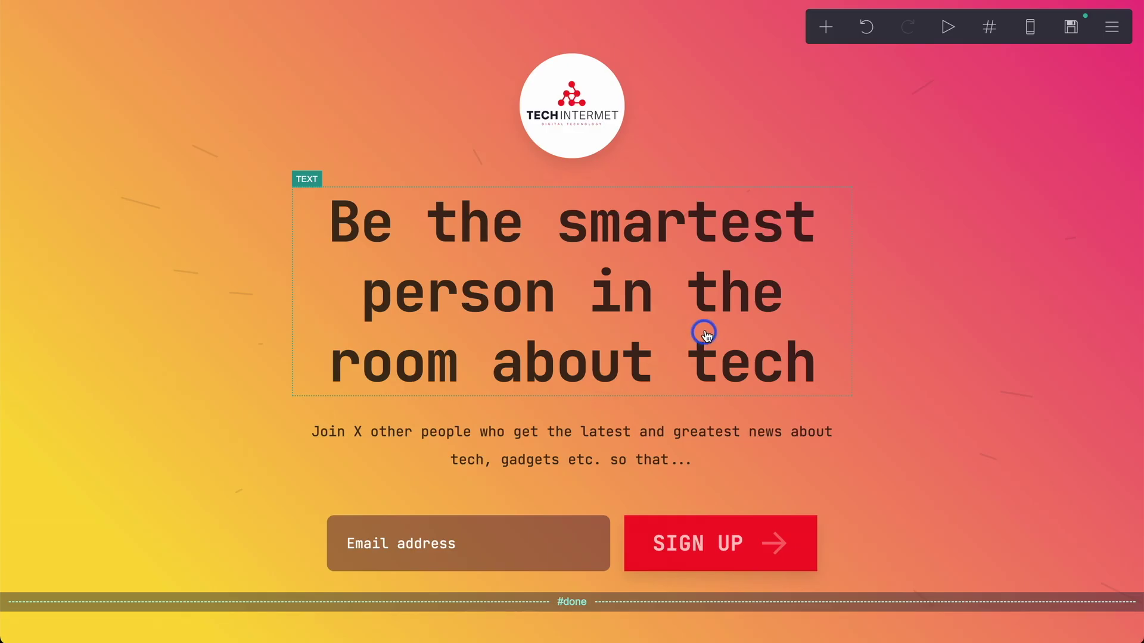
- Open the page background's Pattern list and browse through the pattern thumbnails
{"action": "left_click", "coordinate": [1059, 156]}
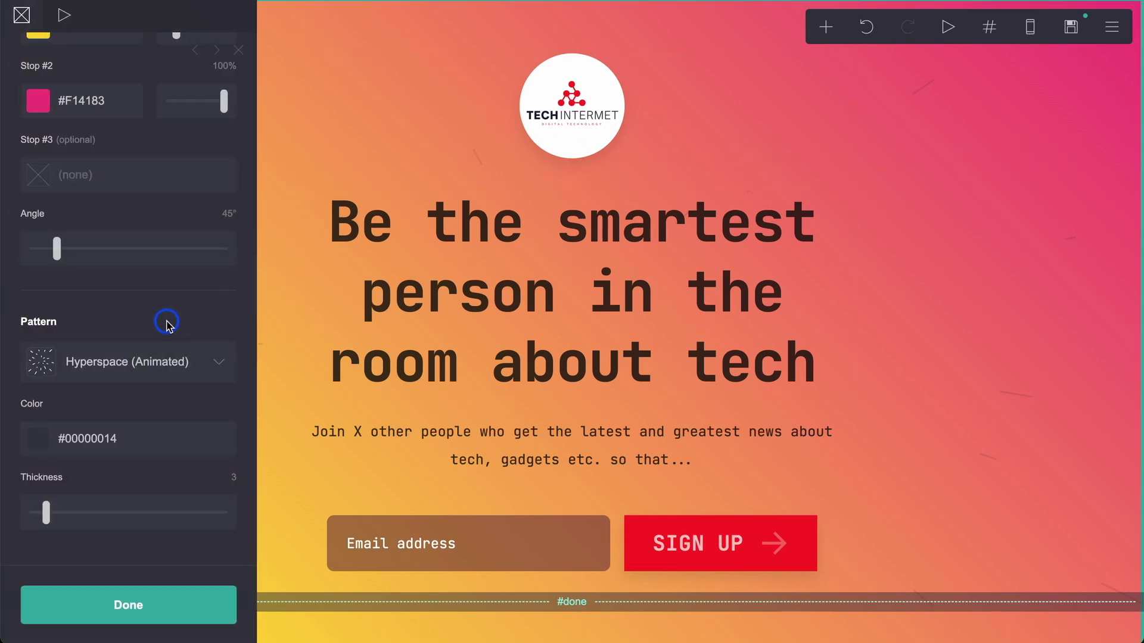
{"action": "left_click", "coordinate": [143, 371]}
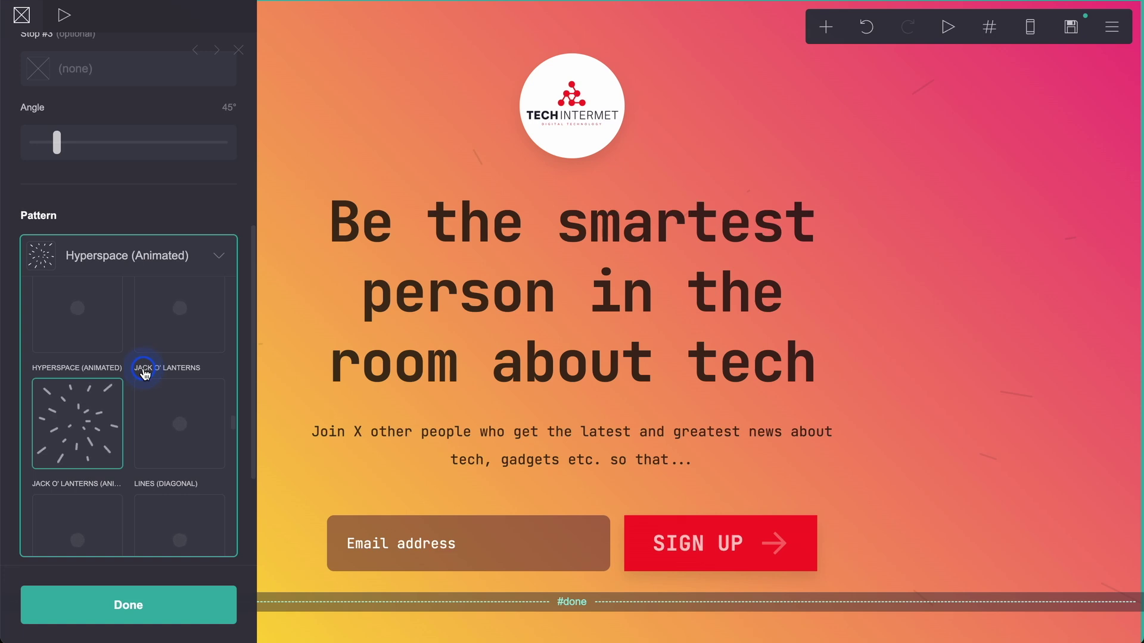
{"action": "left_click", "coordinate": [67, 371]}
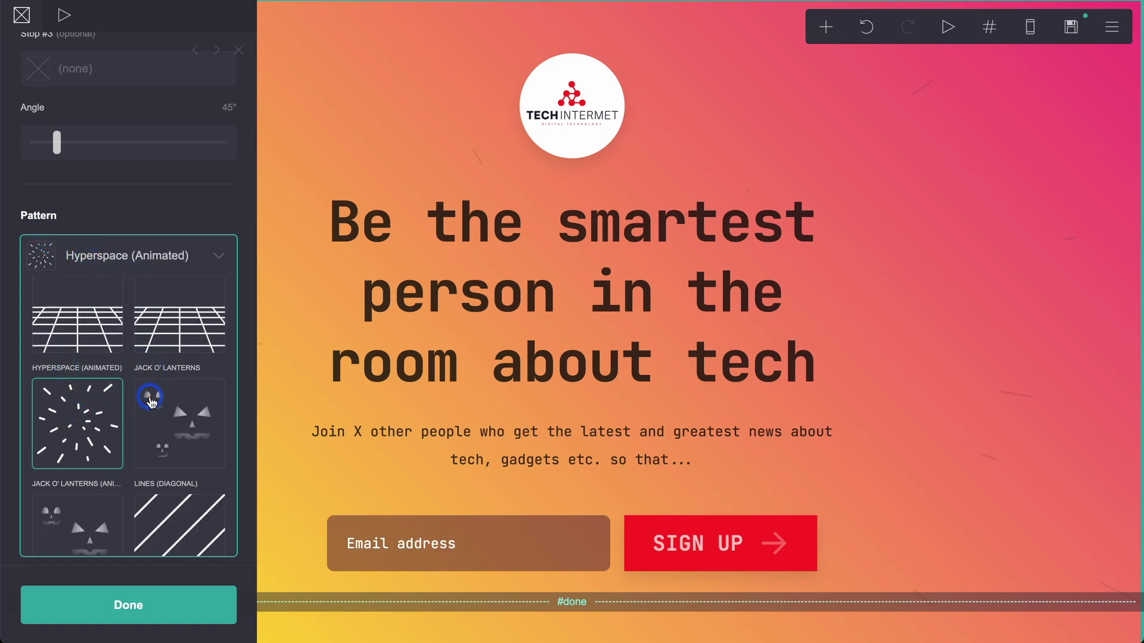
{"action": "scroll", "coordinate": [152, 403], "scroll_direction": "down", "scroll_amount": 2}
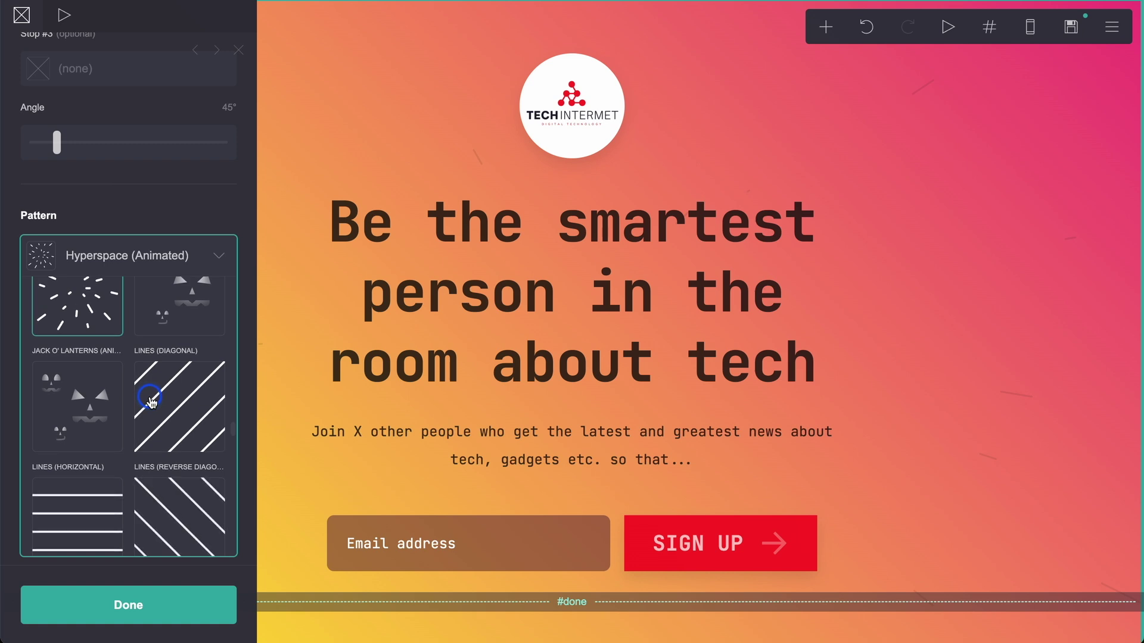
{"action": "left_click", "coordinate": [131, 393]}
{"action": "scroll", "coordinate": [89, 298], "scroll_direction": "up", "scroll_amount": 2}
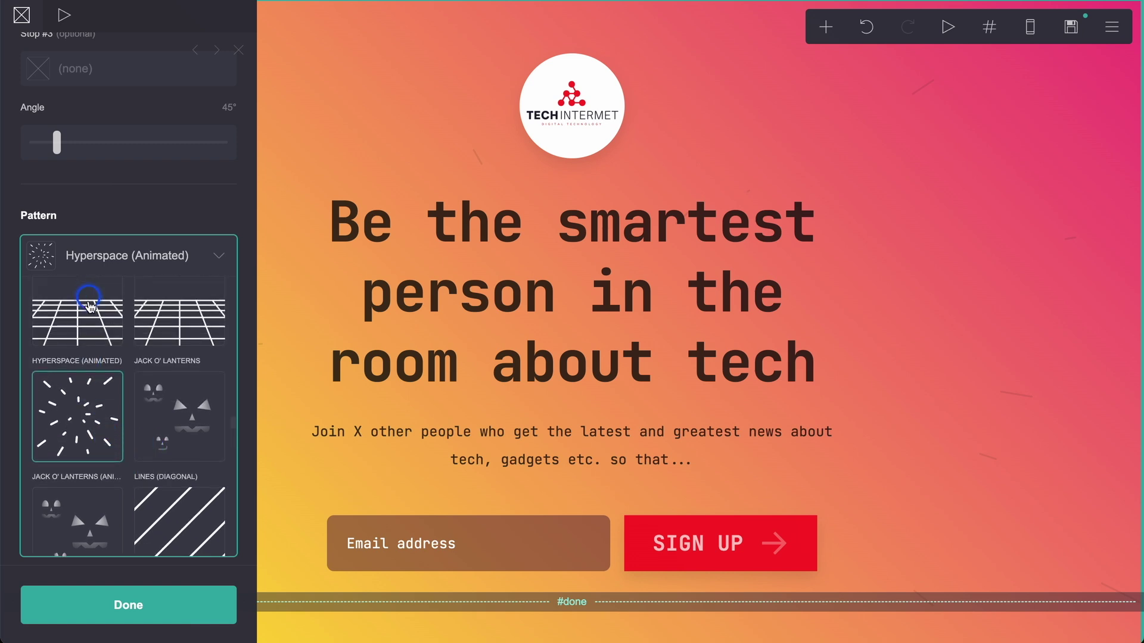
{"action": "scroll", "coordinate": [82, 364], "scroll_direction": "up", "scroll_amount": 6}
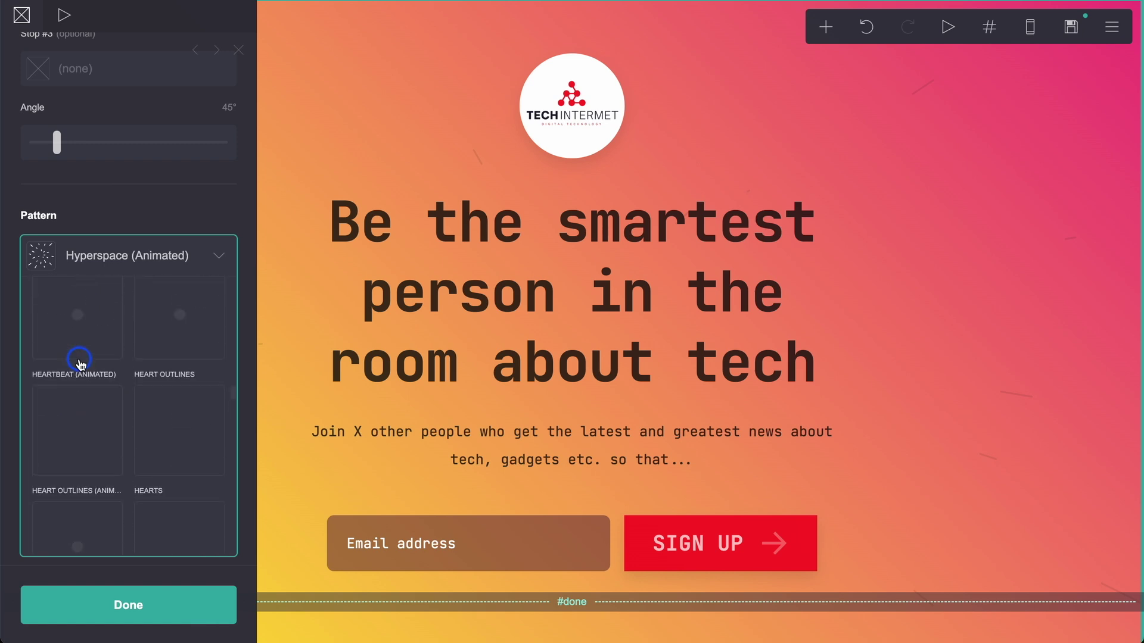
{"action": "scroll", "coordinate": [115, 347], "scroll_direction": "up", "scroll_amount": 6}
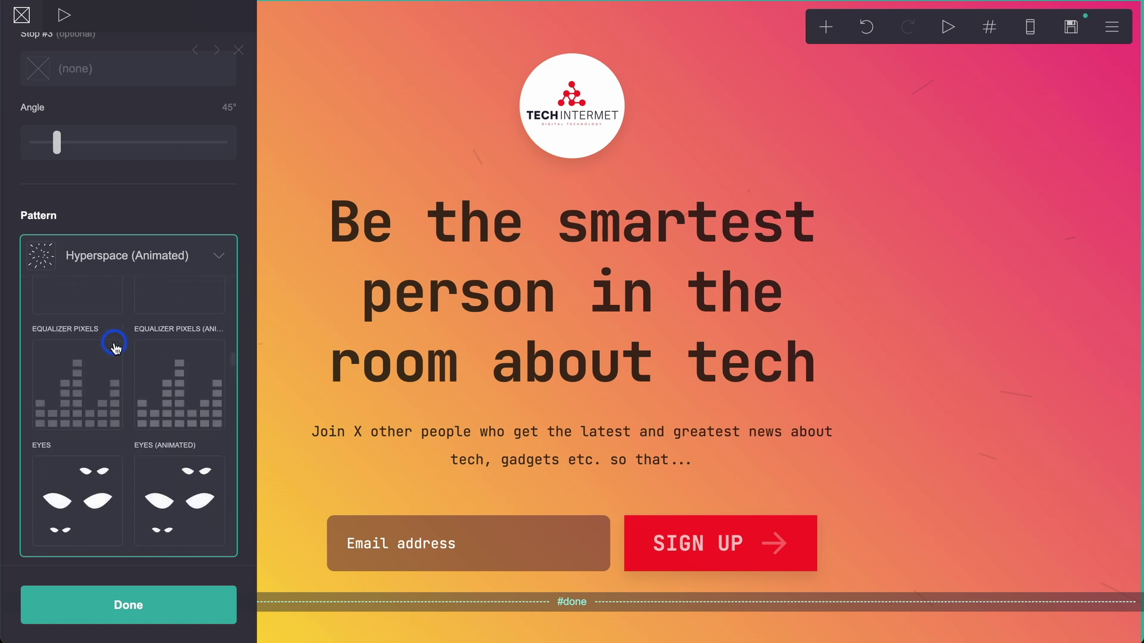
{"action": "scroll", "coordinate": [115, 347], "scroll_direction": "up", "scroll_amount": 6}
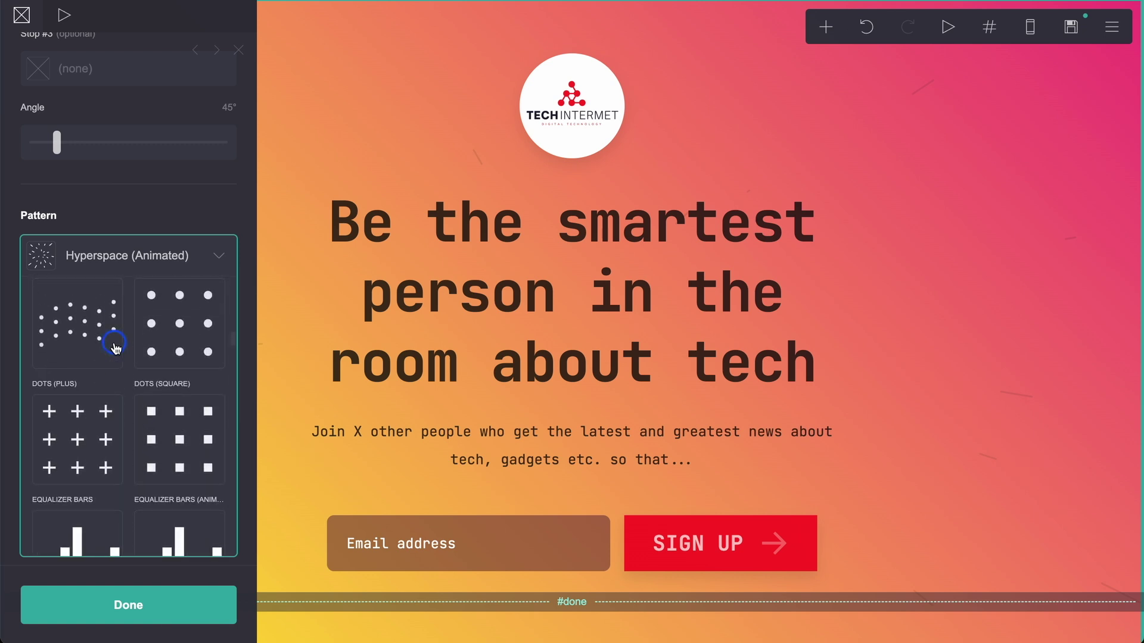
{"action": "scroll", "coordinate": [115, 347], "scroll_direction": "up", "scroll_amount": 5}
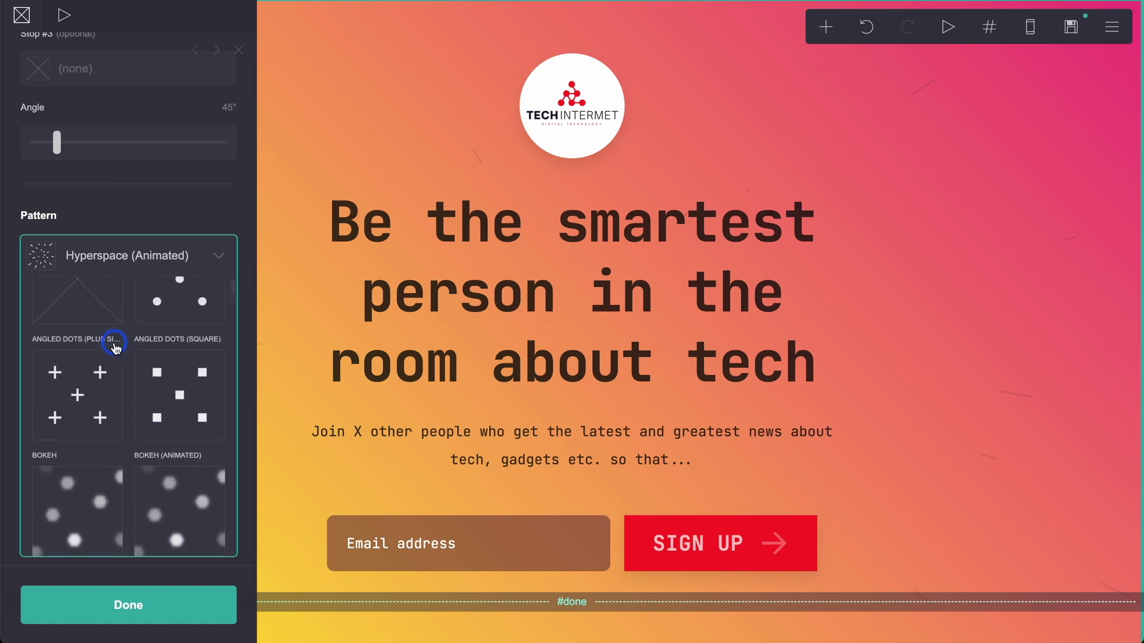
{"action": "scroll", "coordinate": [115, 347], "scroll_direction": "down", "scroll_amount": 5}
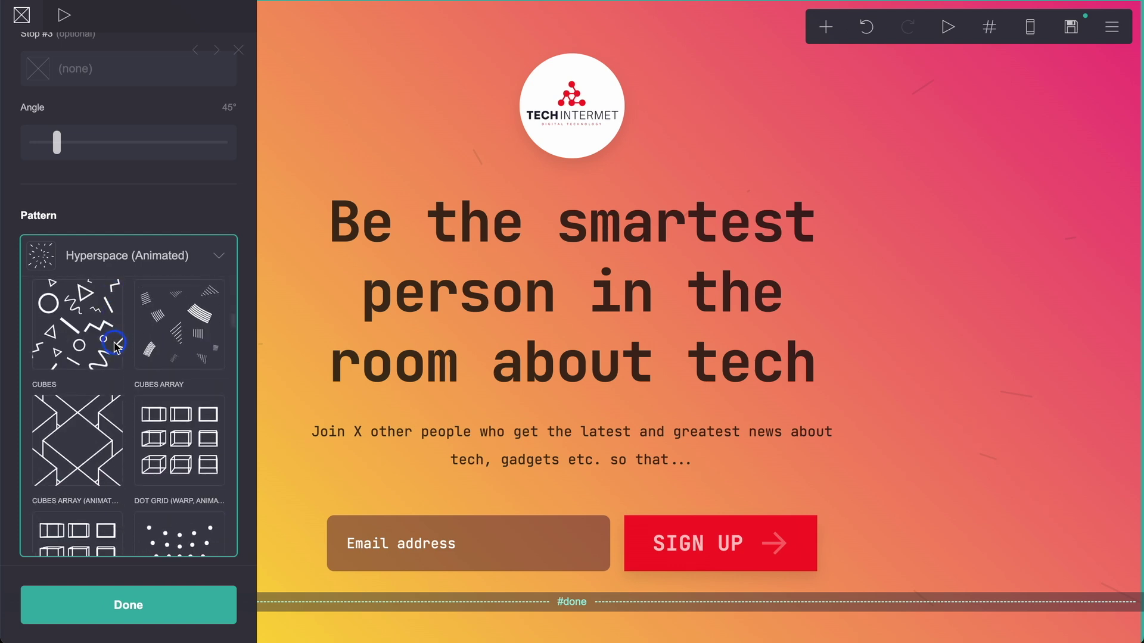
{"action": "scroll", "coordinate": [115, 348], "scroll_direction": "up", "scroll_amount": 1}
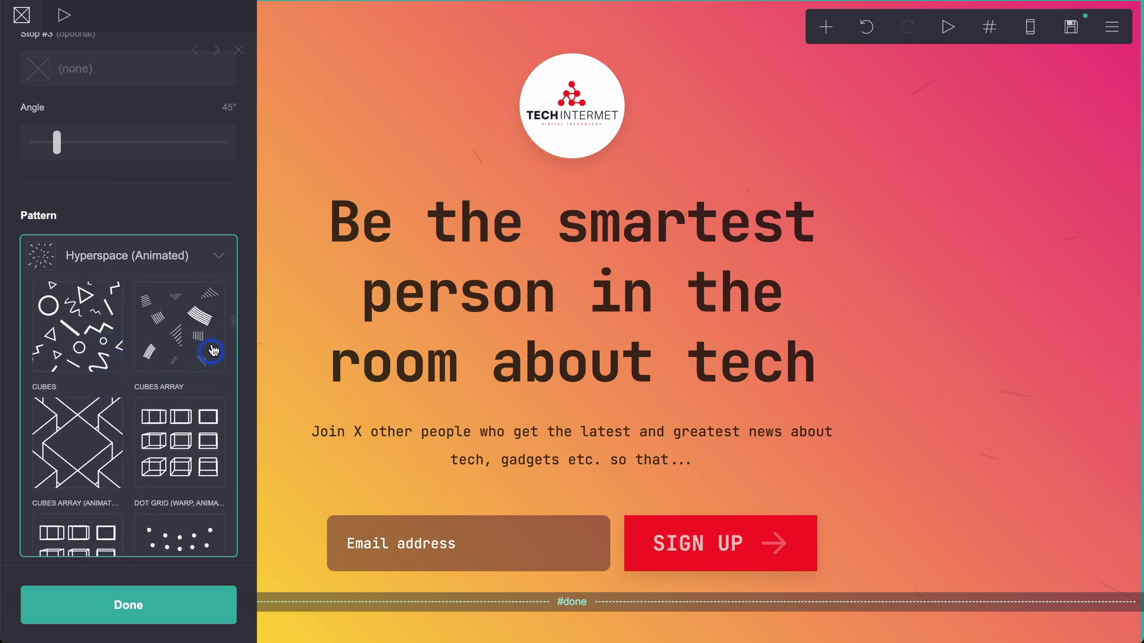
{"action": "scroll", "coordinate": [177, 405], "scroll_direction": "down", "scroll_amount": 10}
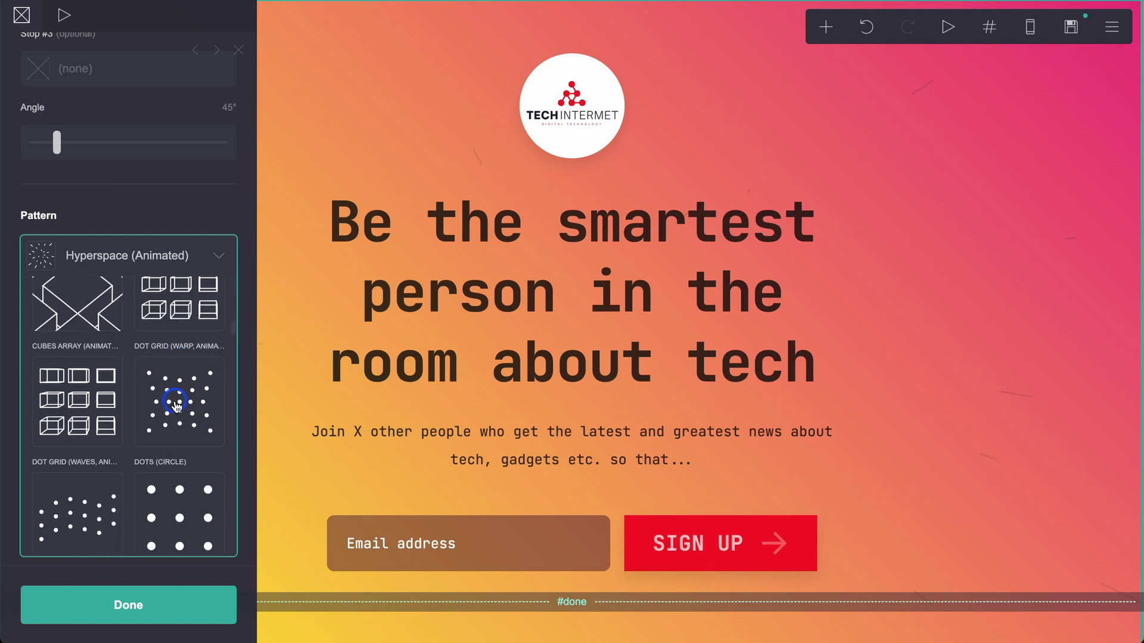
{"action": "scroll", "coordinate": [174, 402], "scroll_direction": "down", "scroll_amount": 3}
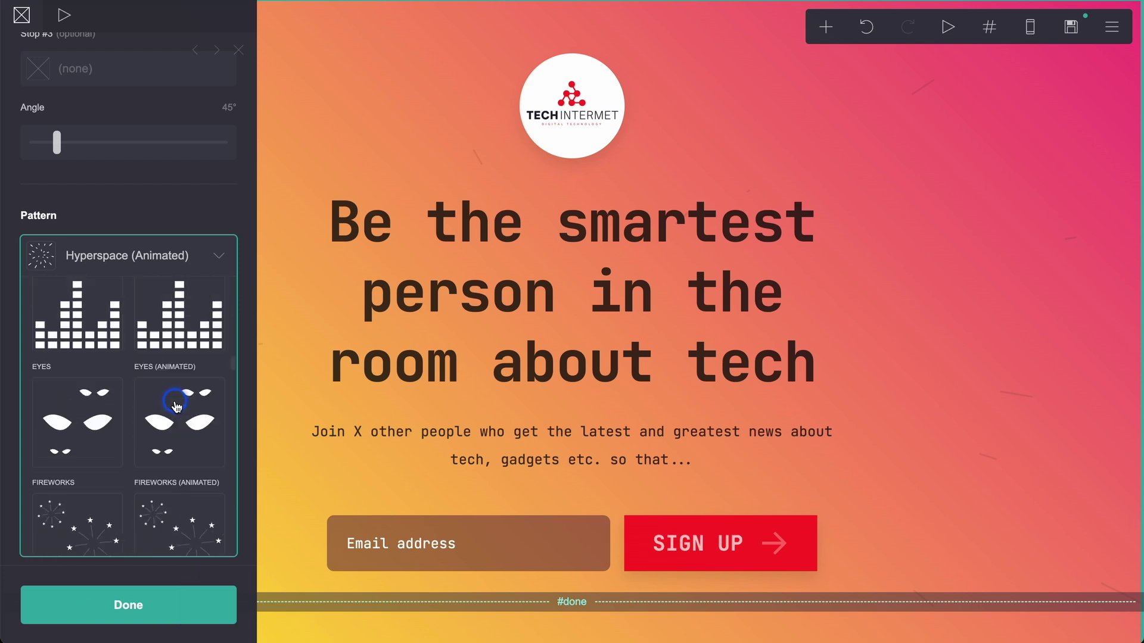
{"action": "scroll", "coordinate": [179, 420], "scroll_direction": "up", "scroll_amount": 4}
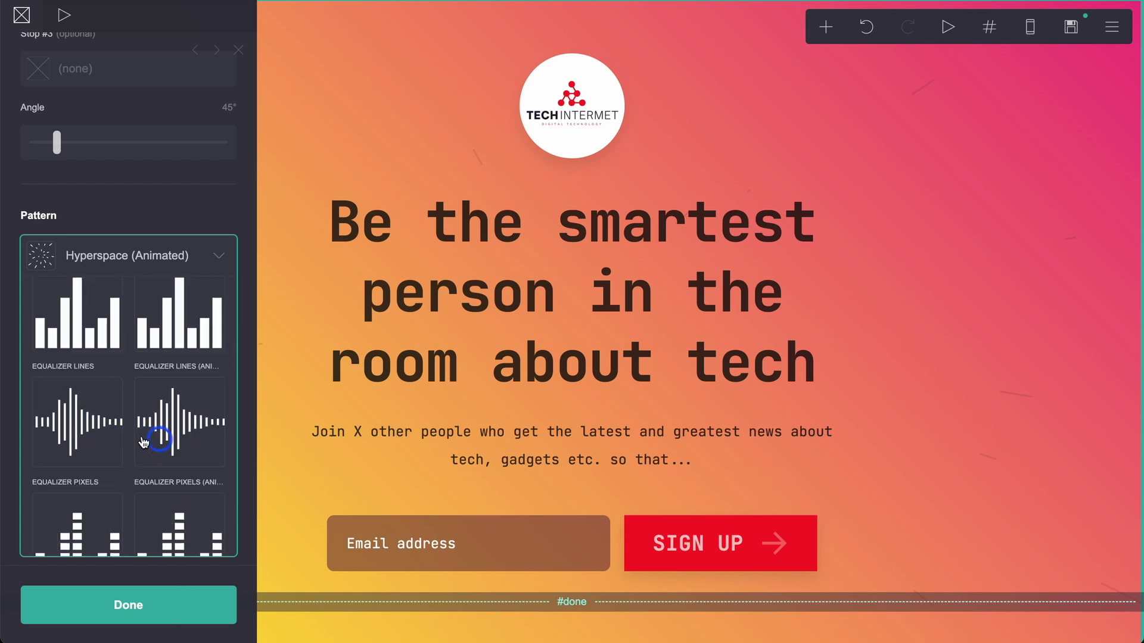
{"action": "scroll", "coordinate": [195, 334], "scroll_direction": "down", "scroll_amount": 10}
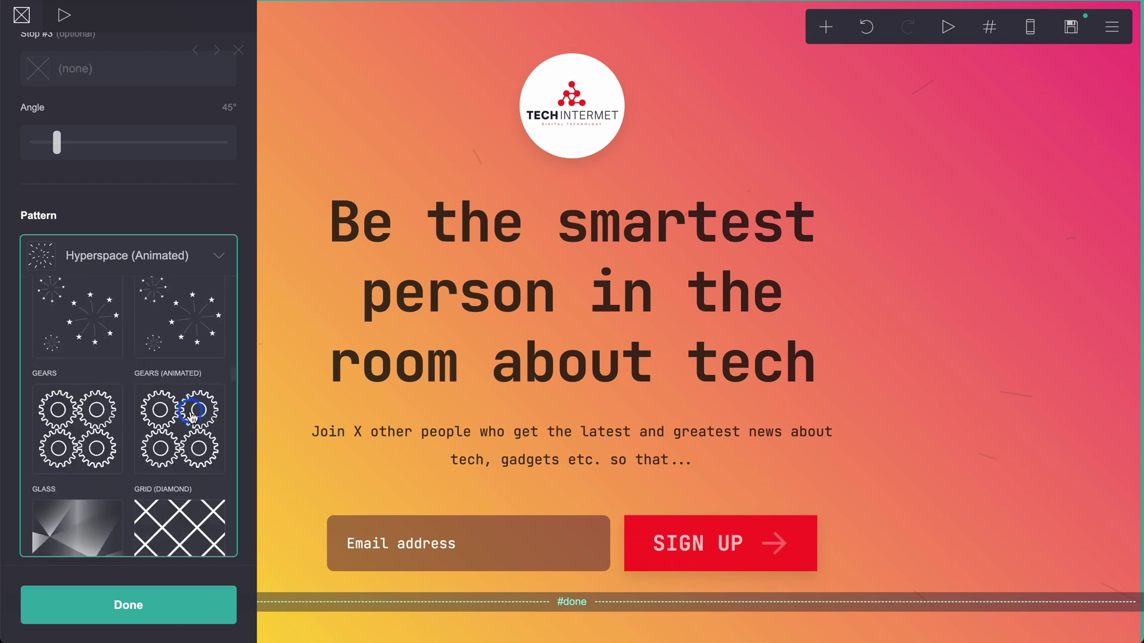
{"action": "scroll", "coordinate": [191, 415], "scroll_direction": "down", "scroll_amount": 3}
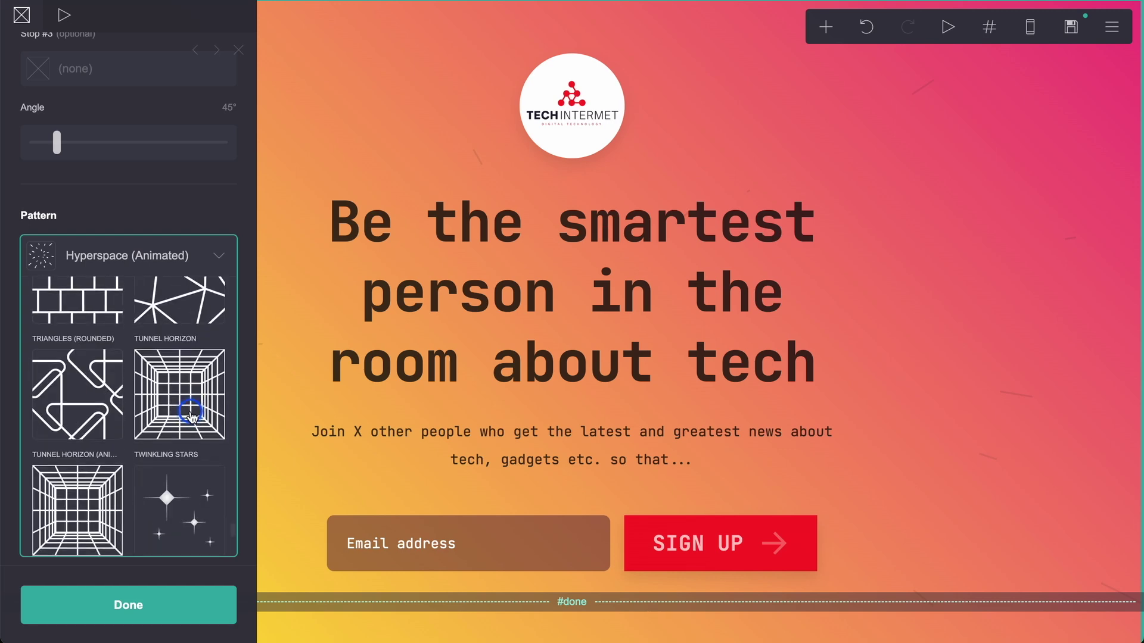
- Apply a Triangles (Rounded) pattern at size 58 with thin lines (thickness 2)
{"action": "left_click", "coordinate": [80, 396]}
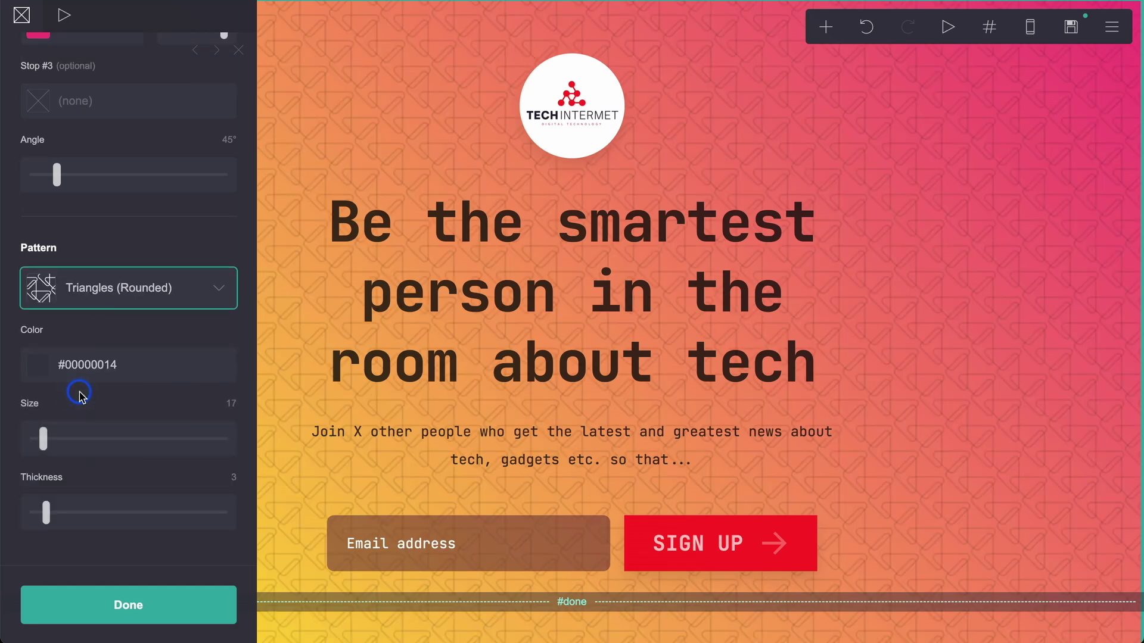
{"action": "left_click_drag", "start_coordinate": [41, 441], "coordinate": [71, 447]}
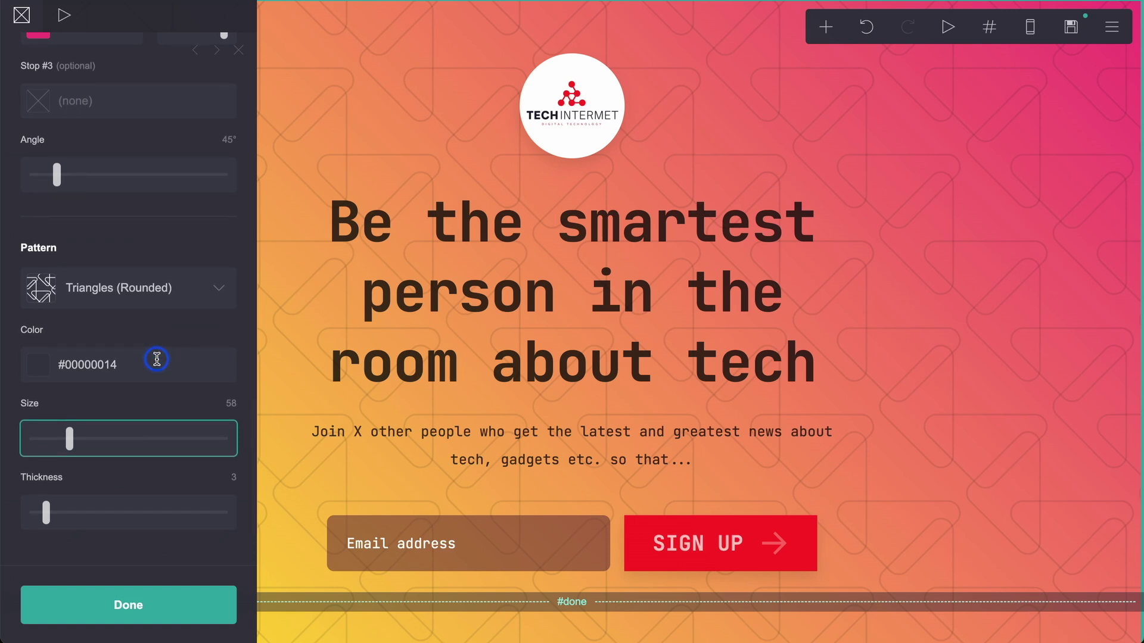
{"action": "left_click_drag", "start_coordinate": [46, 512], "coordinate": [100, 513]}
{"action": "left_click_drag", "start_coordinate": [138, 511], "coordinate": [41, 516]}
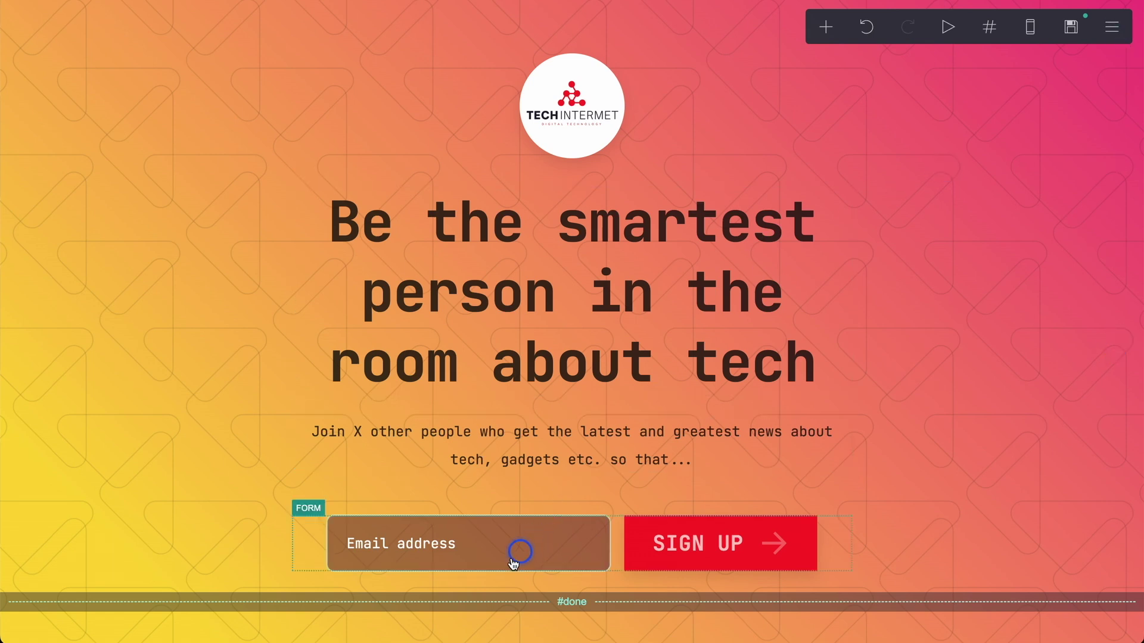
- Select the signup form and bring up its signup integration settings
{"action": "left_click", "coordinate": [381, 530]}
{"action": "scroll", "coordinate": [141, 184], "scroll_direction": "up", "scroll_amount": 6}
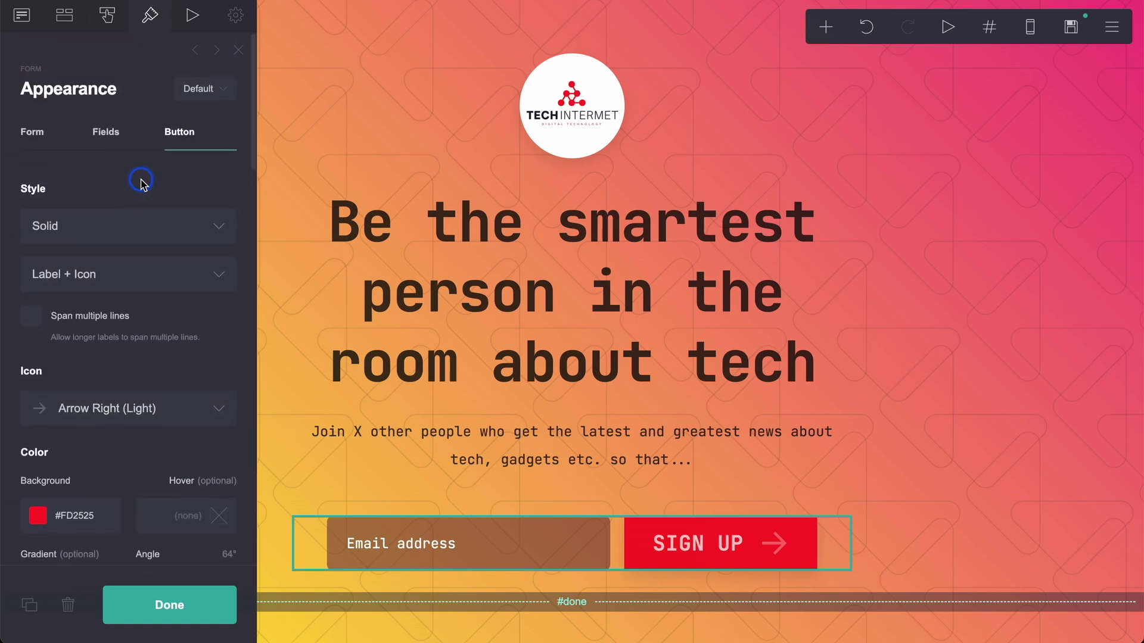
{"action": "left_click", "coordinate": [23, 16]}
{"action": "left_click", "coordinate": [152, 114]}
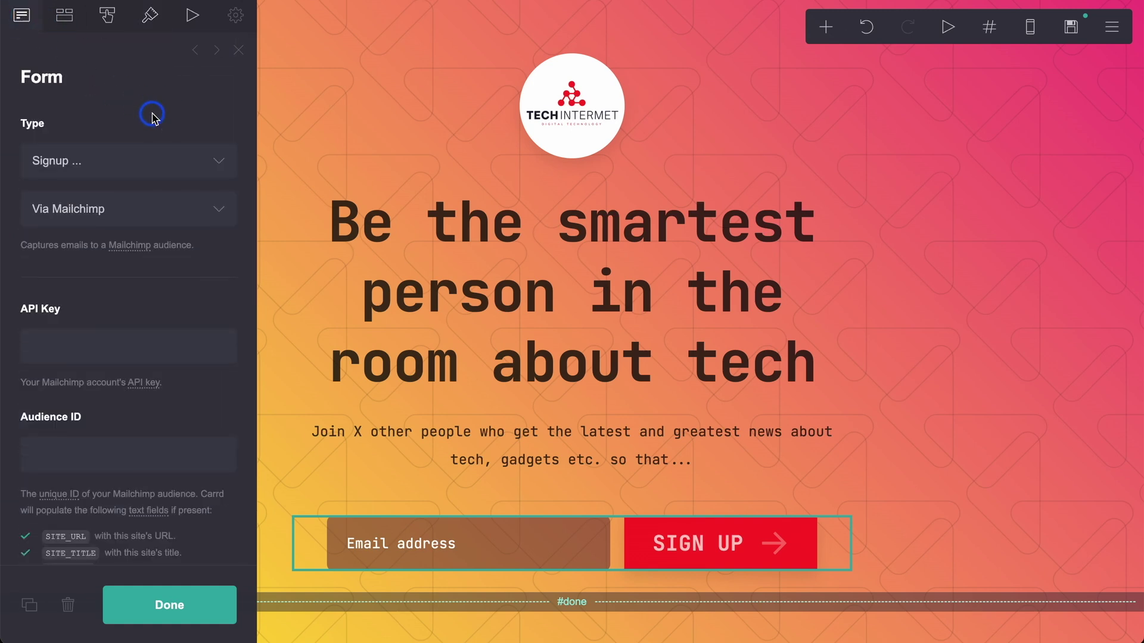
{"action": "scroll", "coordinate": [151, 114], "scroll_direction": "down", "scroll_amount": 1}
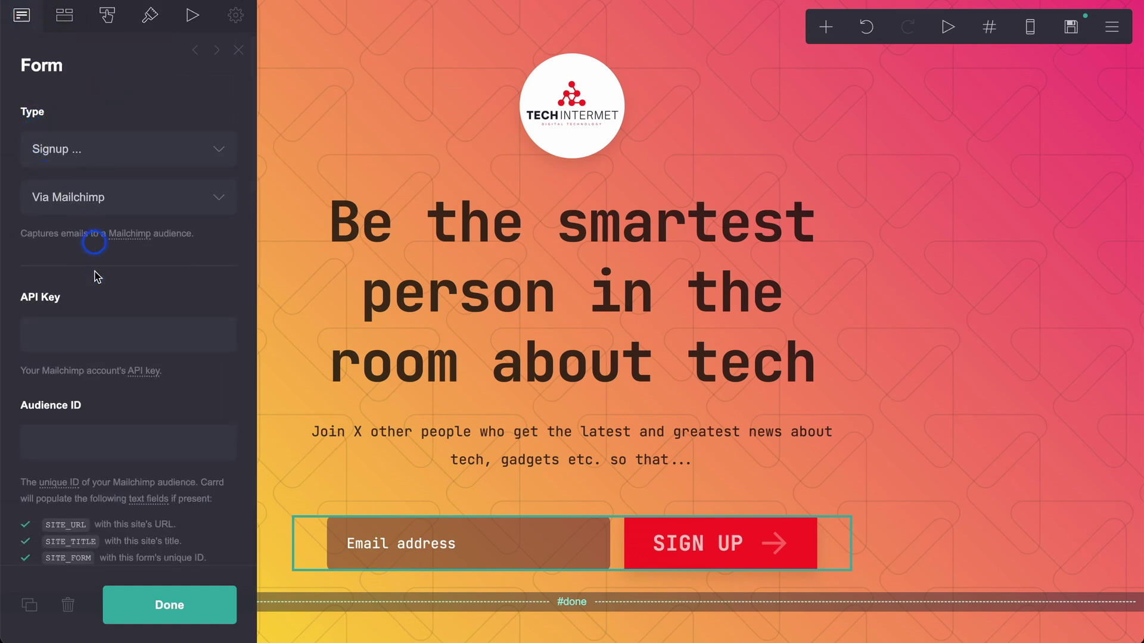
{"action": "scroll", "coordinate": [94, 317], "scroll_direction": "down", "scroll_amount": 3}
{"action": "scroll", "coordinate": [93, 319], "scroll_direction": "up", "scroll_amount": 3}
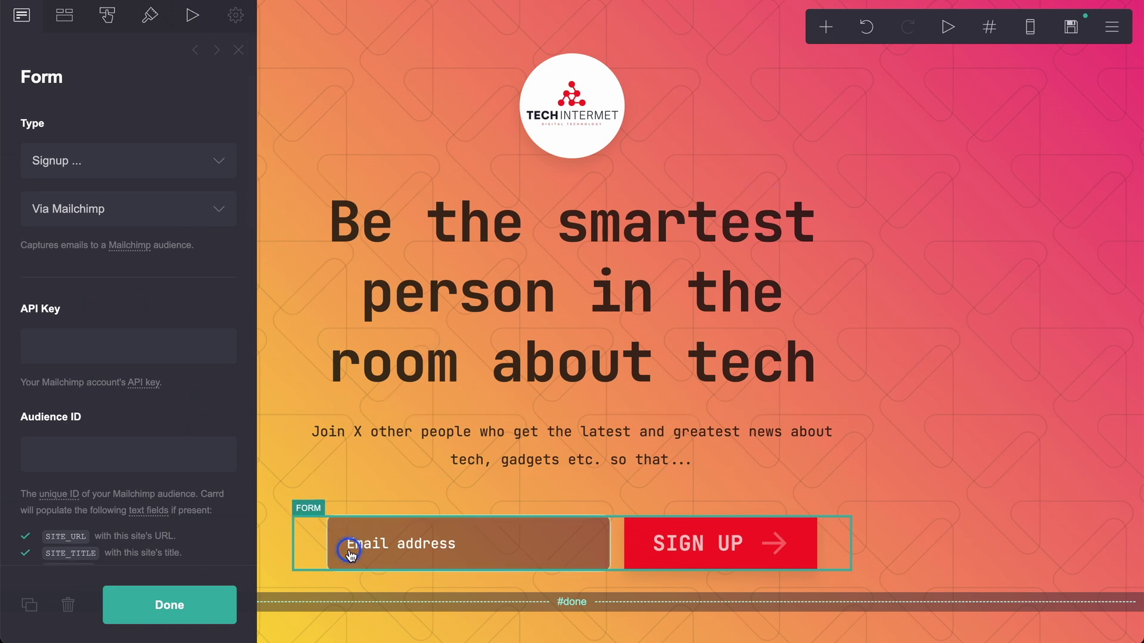
- Switch the form's email provider from Mailchimp to Via ActiveCampaign
{"action": "left_click", "coordinate": [218, 212]}
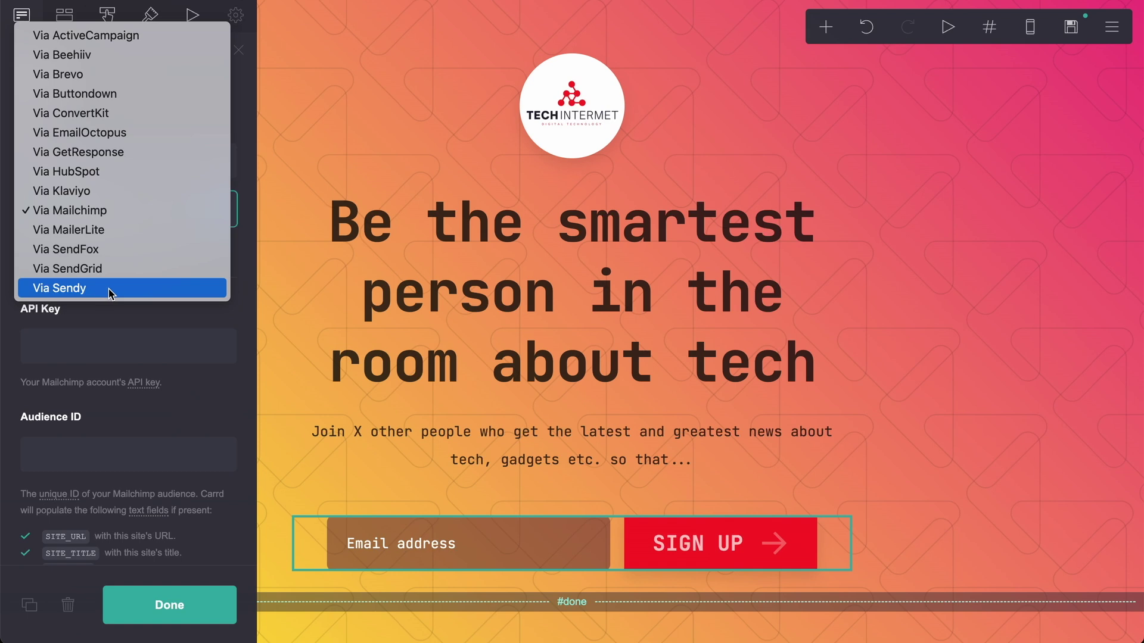
{"action": "key", "text": "Escape"}
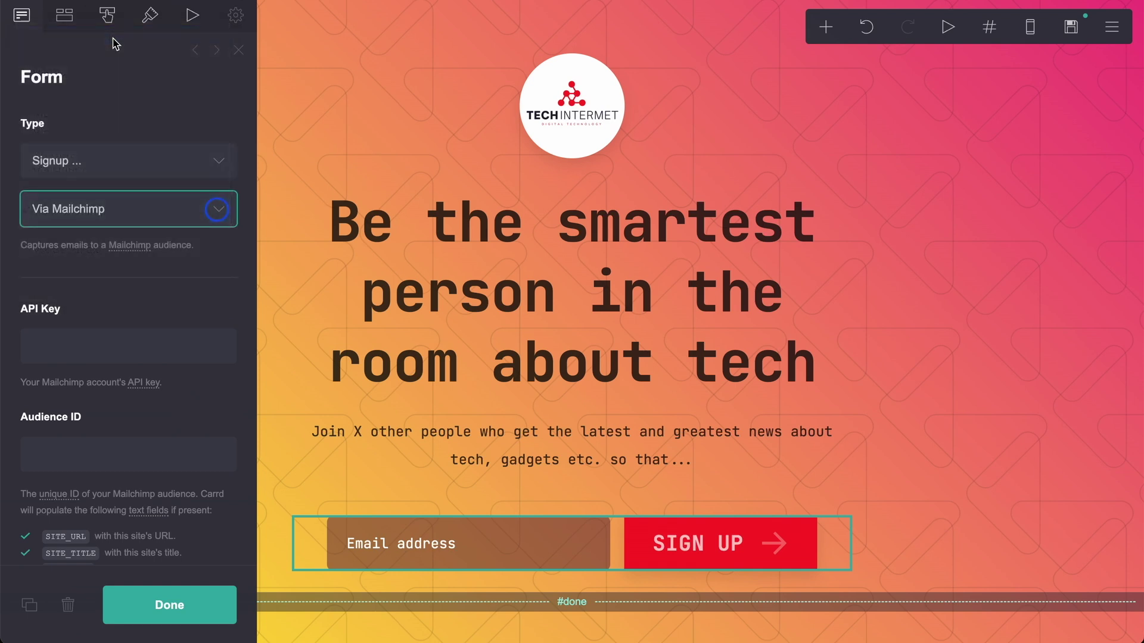
{"action": "left_click", "coordinate": [182, 328]}
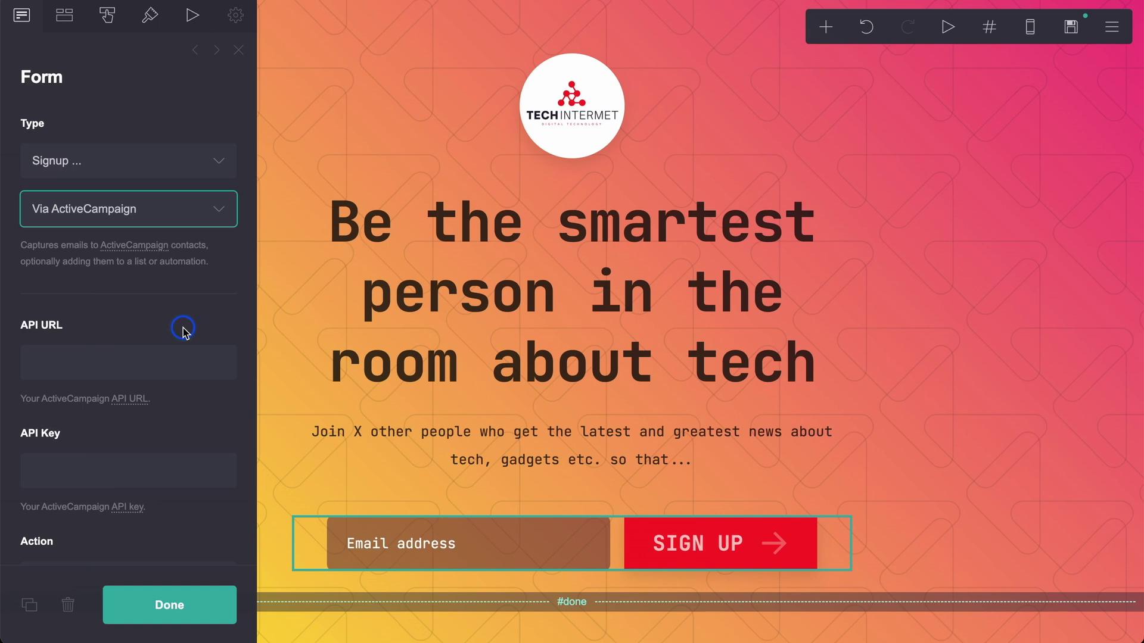
{"action": "scroll", "coordinate": [182, 328], "scroll_direction": "down", "scroll_amount": 3}
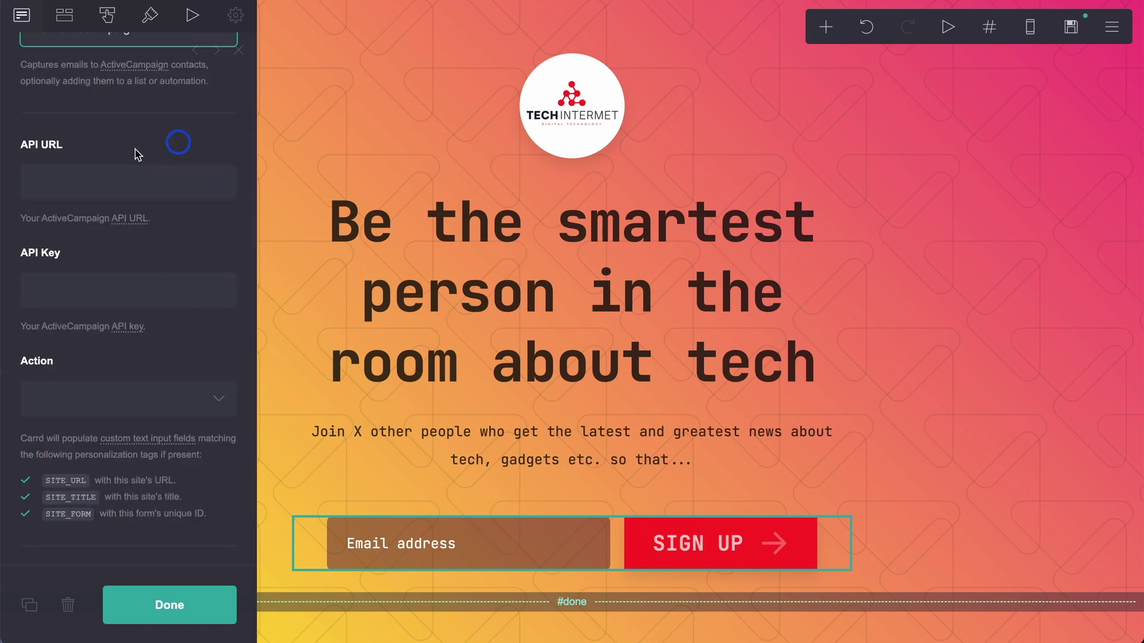
{"action": "scroll", "coordinate": [146, 388], "scroll_direction": "down", "scroll_amount": 1}
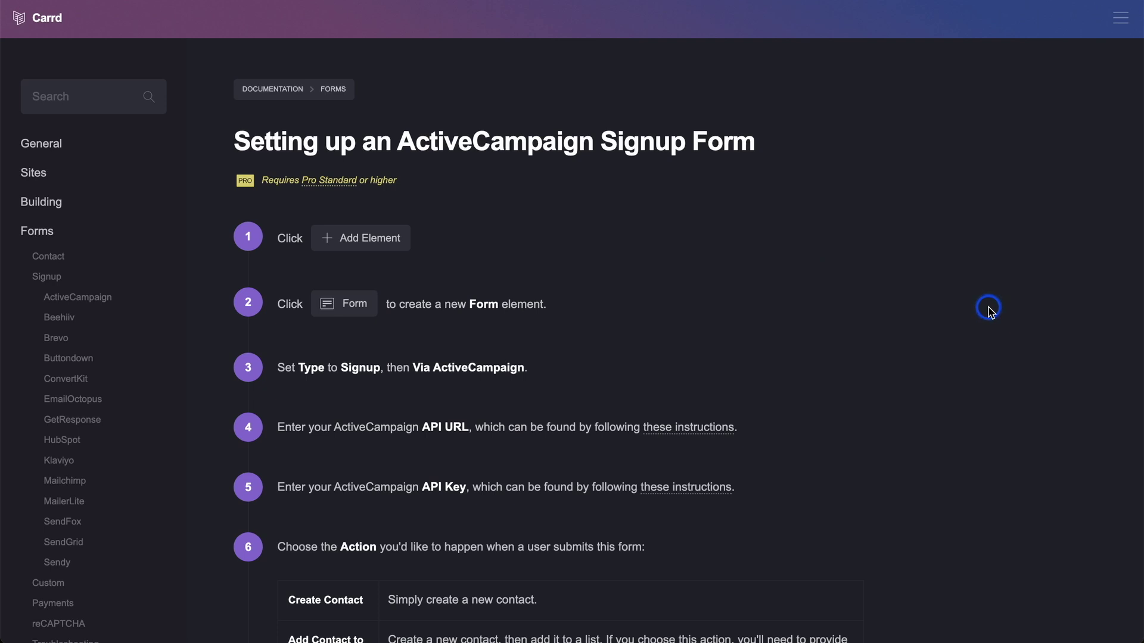
{"action": "scroll", "coordinate": [989, 309], "scroll_direction": "down", "scroll_amount": 1}
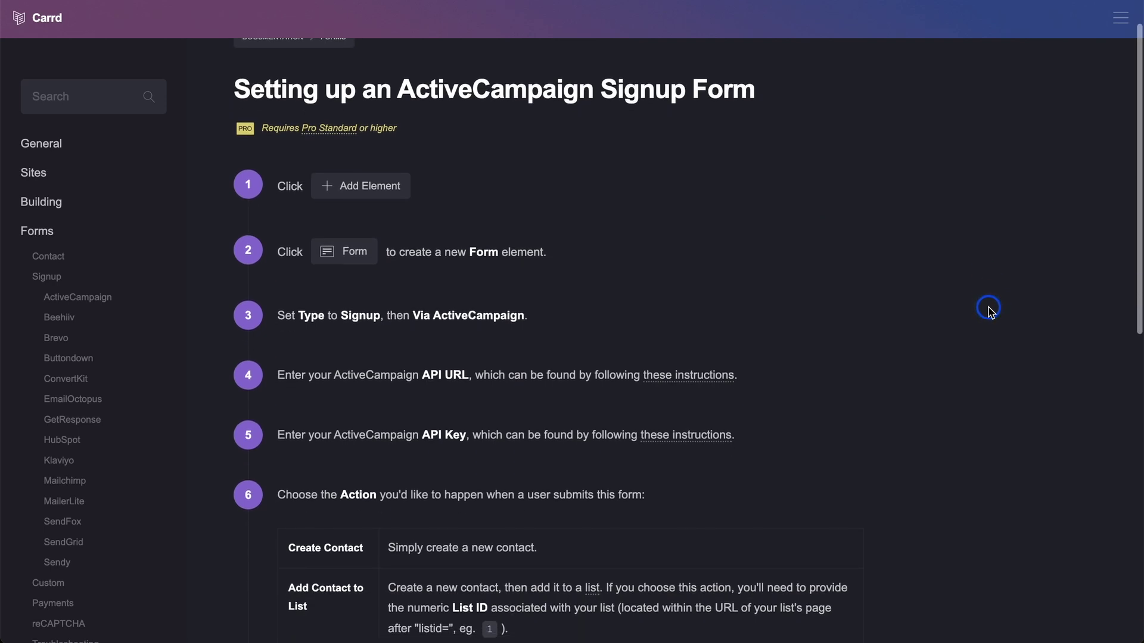
{"action": "scroll", "coordinate": [988, 309], "scroll_direction": "down", "scroll_amount": 1}
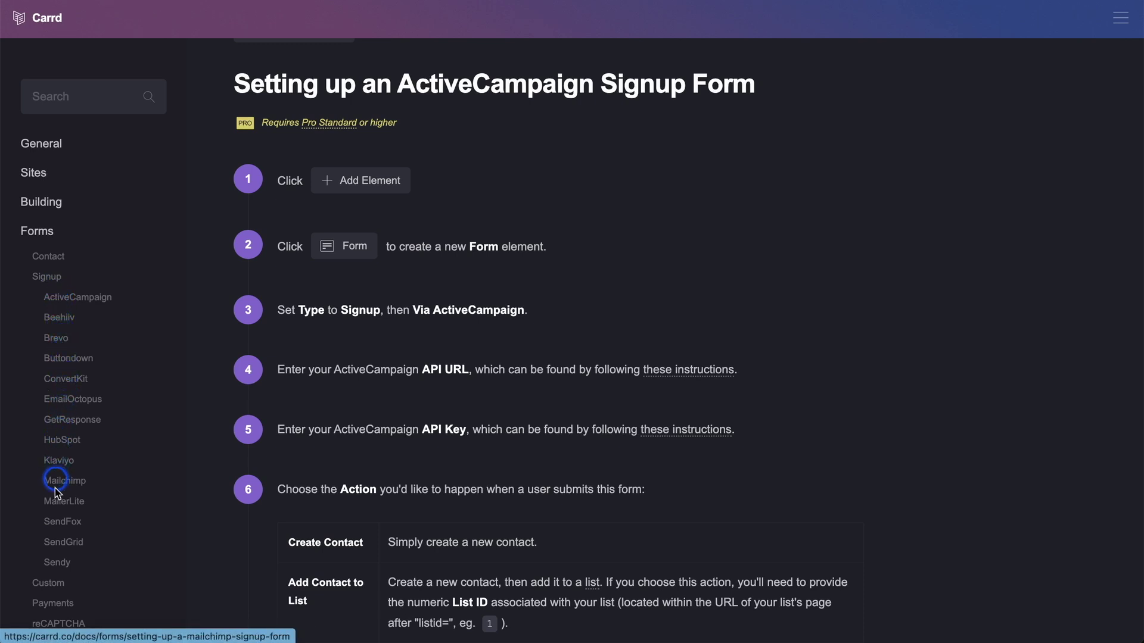
{"action": "scroll", "coordinate": [911, 415], "scroll_direction": "down", "scroll_amount": 1}
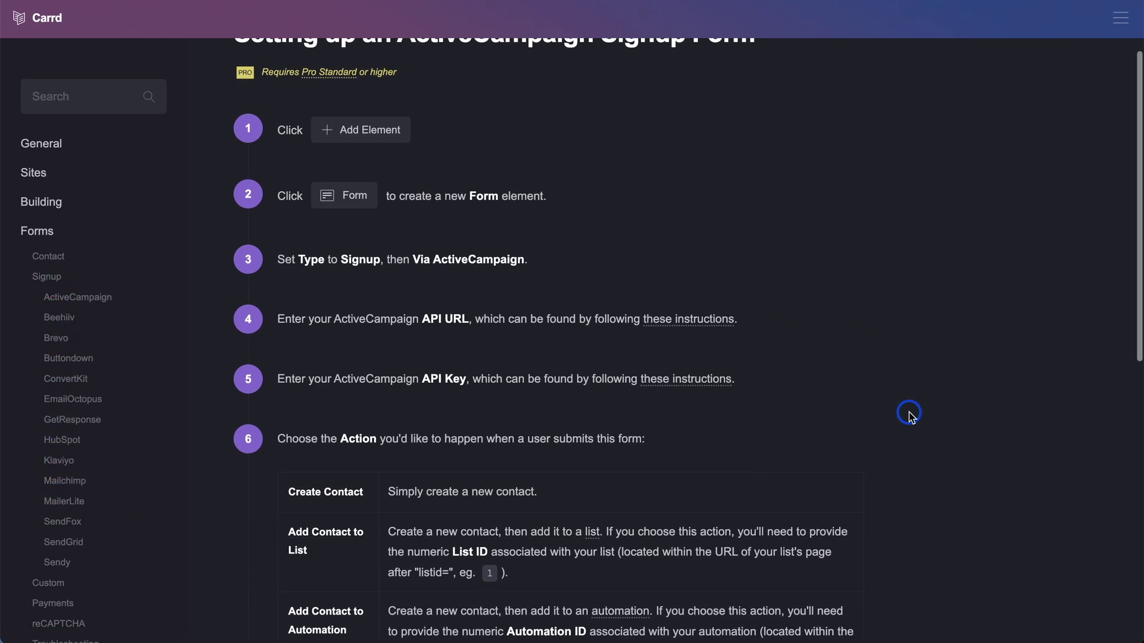
{"action": "scroll", "coordinate": [582, 414], "scroll_direction": "down", "scroll_amount": 4}
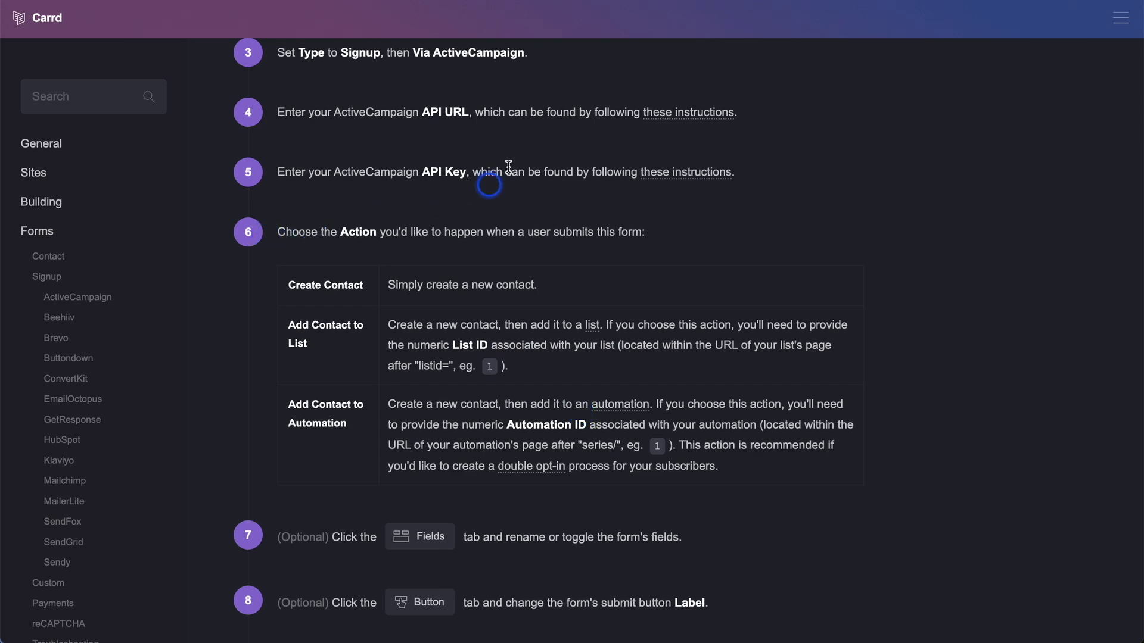
{"action": "scroll", "coordinate": [658, 468], "scroll_direction": "down", "scroll_amount": 7}
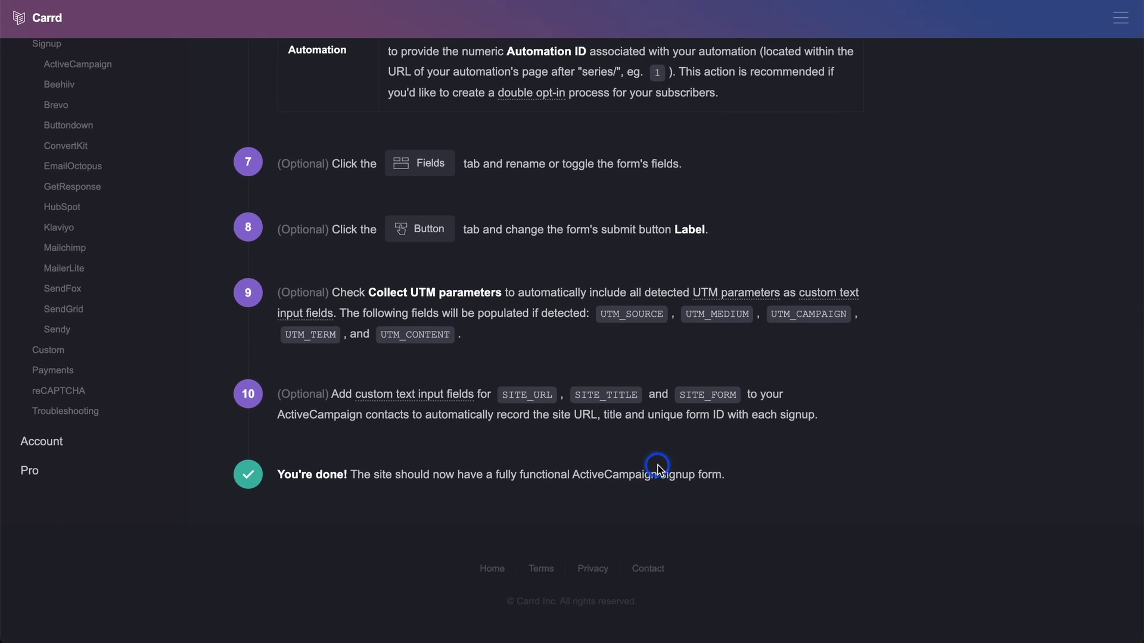
{"action": "scroll", "coordinate": [659, 467], "scroll_direction": "up", "scroll_amount": 10}
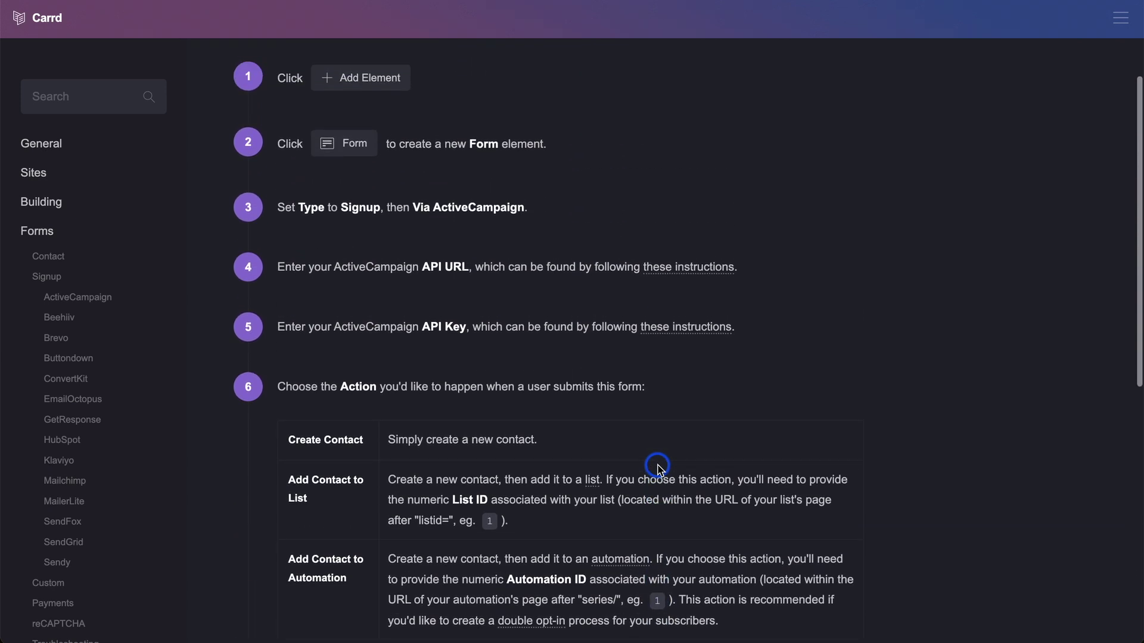
{"action": "scroll", "coordinate": [623, 401], "scroll_direction": "up", "scroll_amount": 3}
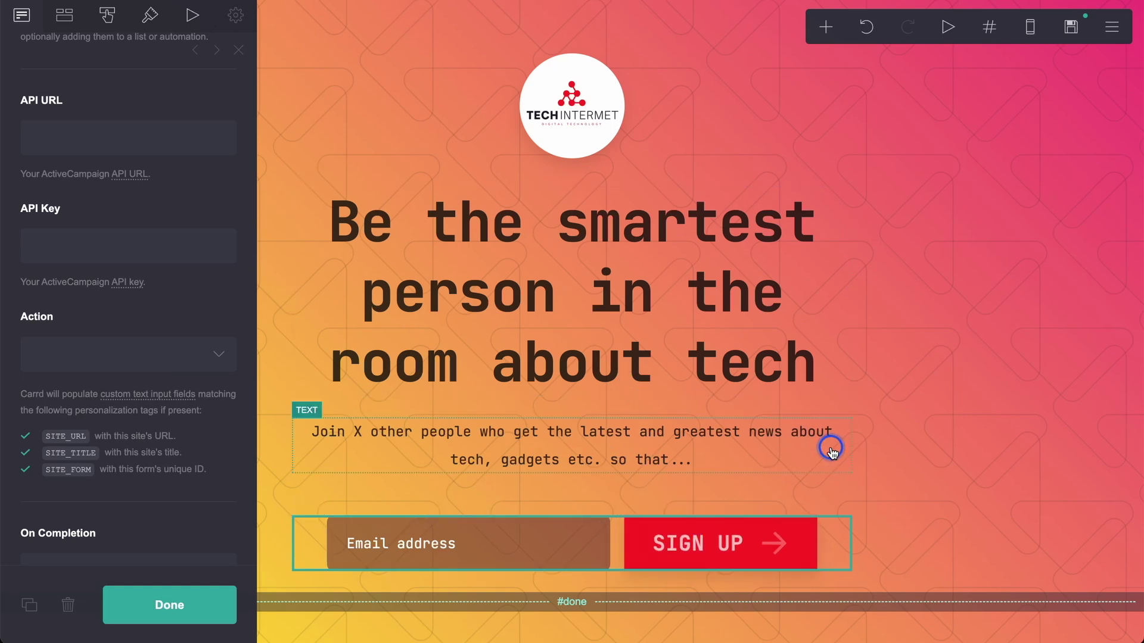
- Scroll up and back down through the Form panel fields to review them
{"action": "scroll", "coordinate": [223, 316], "scroll_direction": "up", "scroll_amount": 5}
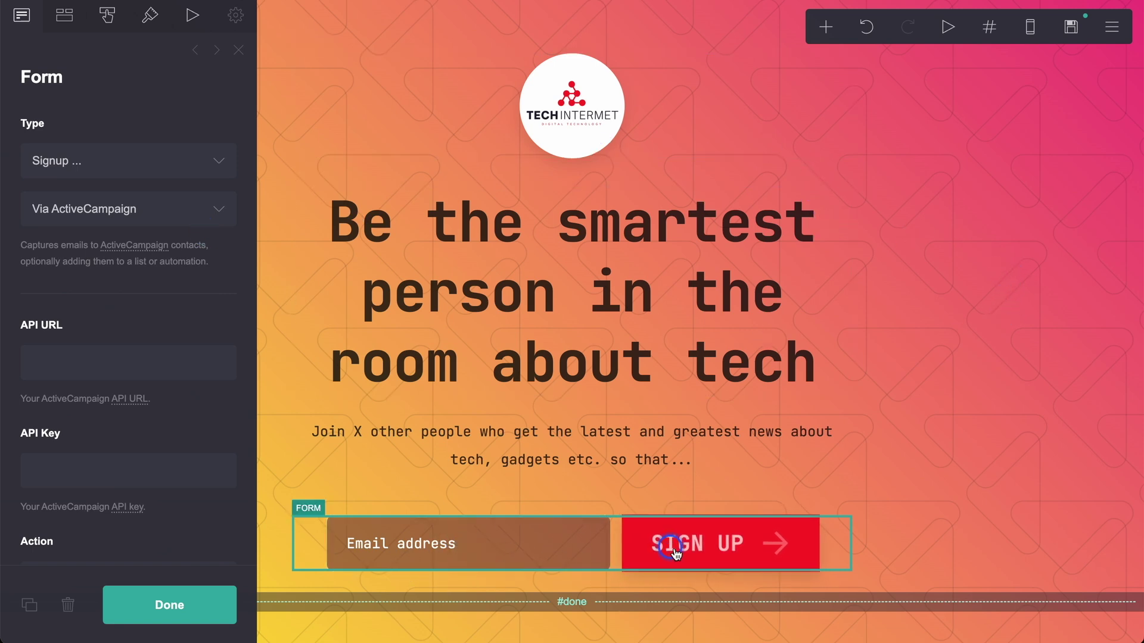
{"action": "scroll", "coordinate": [161, 559], "scroll_direction": "down", "scroll_amount": 10}
- Close the form settings and open the Publish panel from the menu, scrolled to its Action options
{"action": "left_click", "coordinate": [156, 605]}
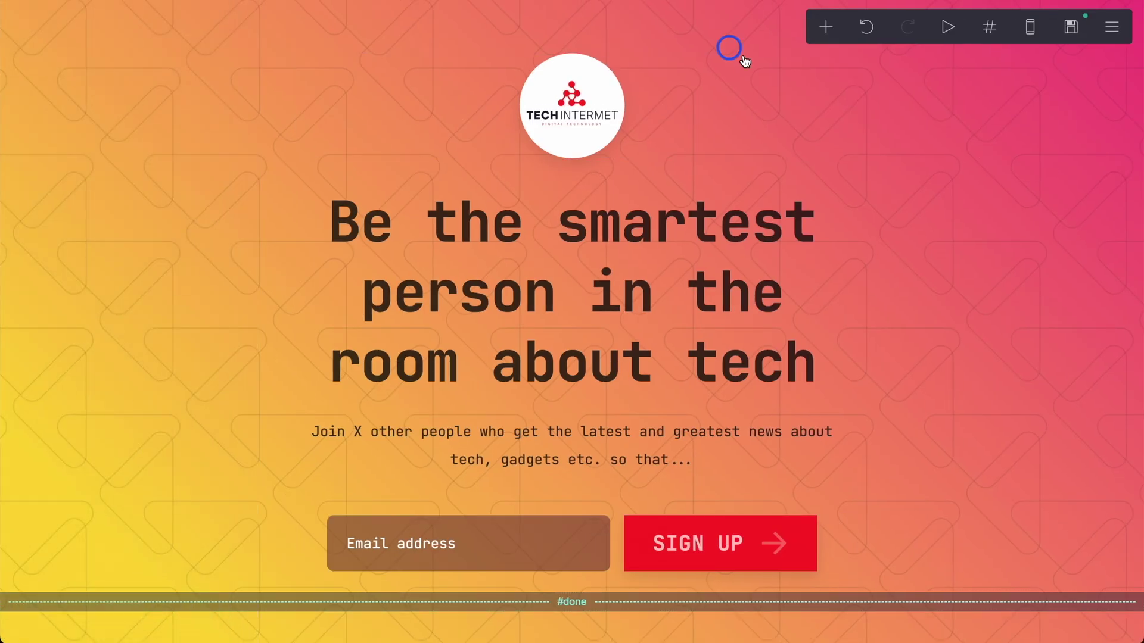
{"action": "left_click", "coordinate": [1111, 30]}
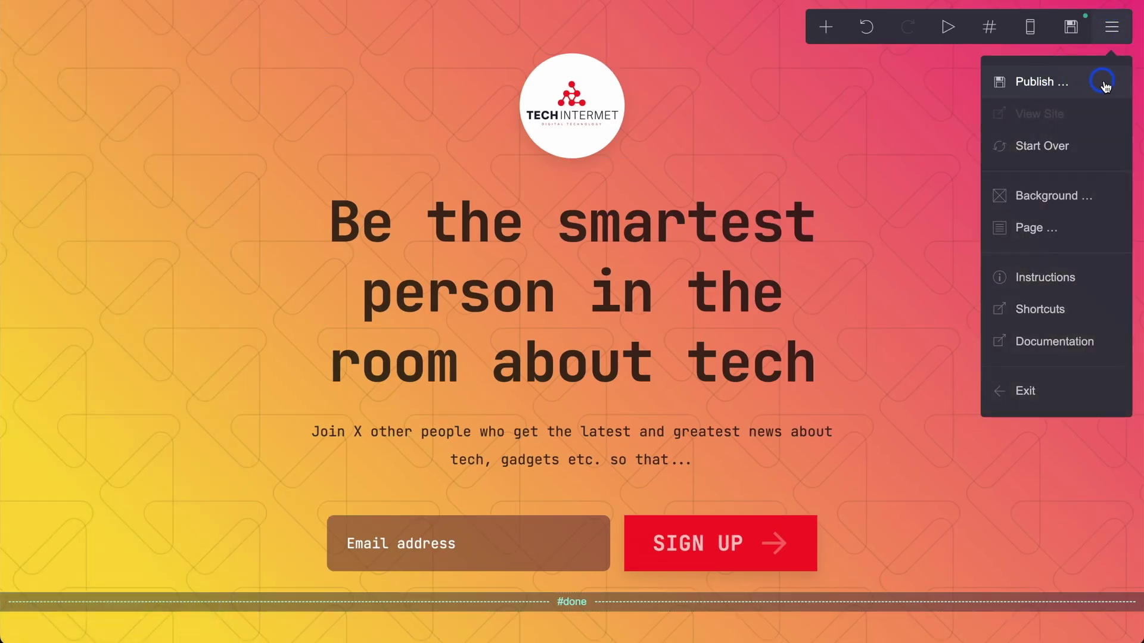
{"action": "left_click", "coordinate": [1085, 88]}
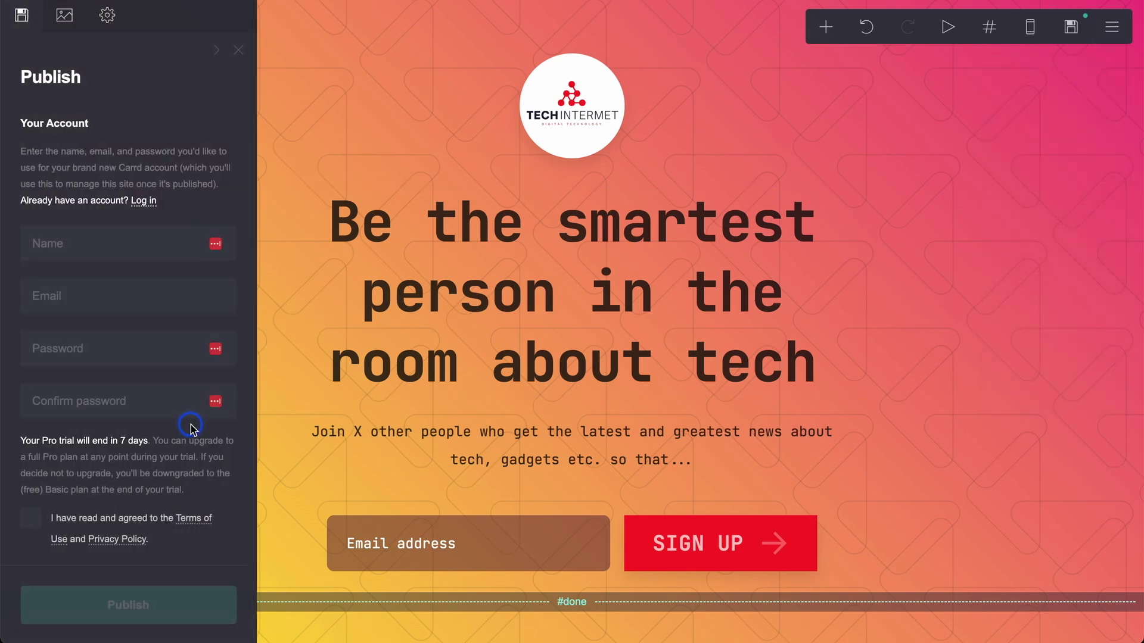
{"action": "scroll", "coordinate": [102, 465], "scroll_direction": "down", "scroll_amount": 4}
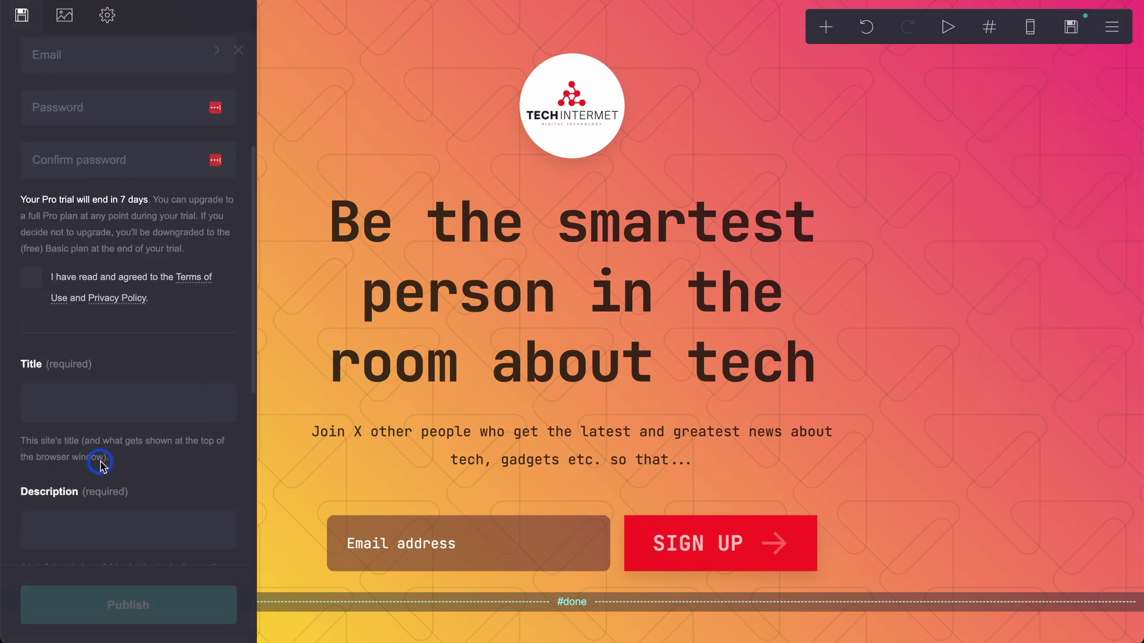
{"action": "scroll", "coordinate": [100, 463], "scroll_direction": "down", "scroll_amount": 6}
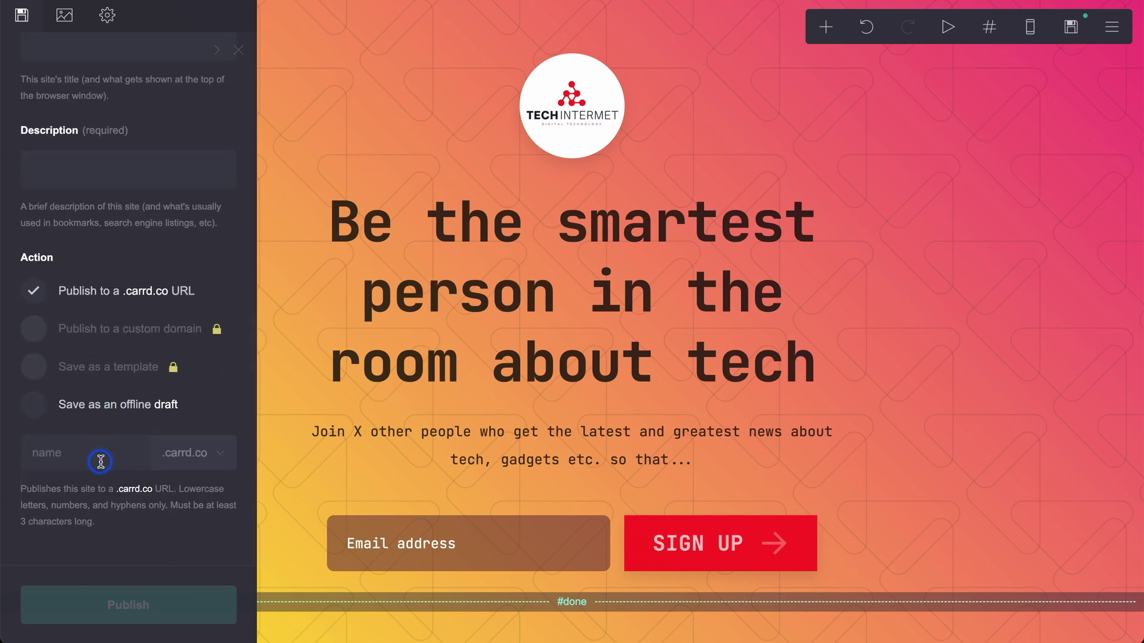
- Choose 'Publish to a .carrd.co URL' as the publish action
{"action": "left_click", "coordinate": [59, 291]}
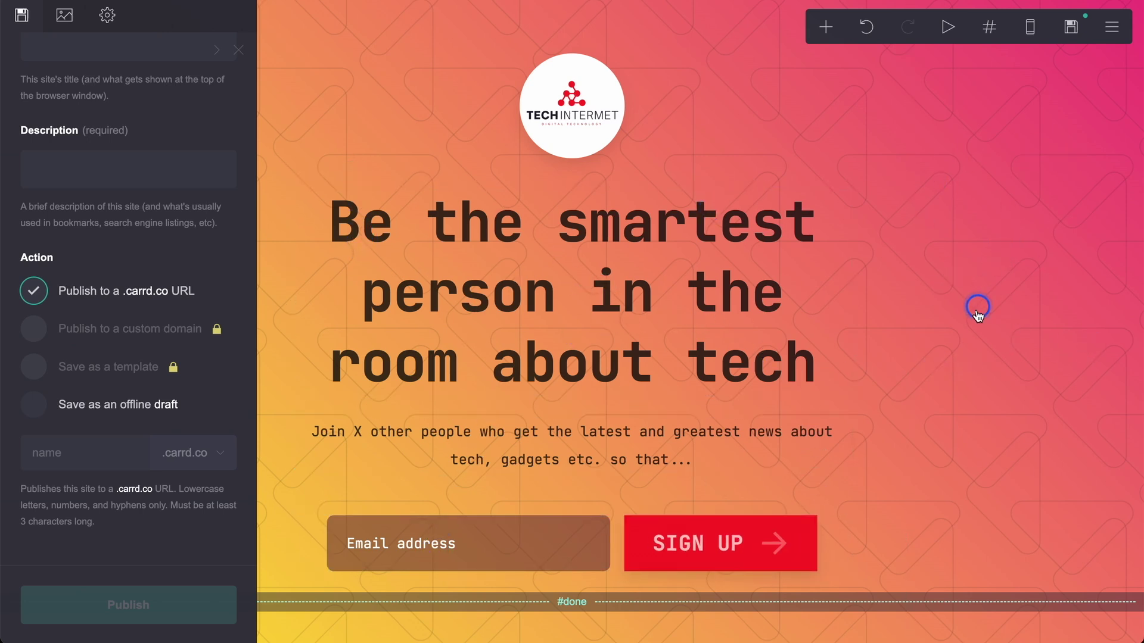
- Dismiss the Publish panel so the finished sign-up page fills the editor
{"action": "left_click", "coordinate": [983, 342]}
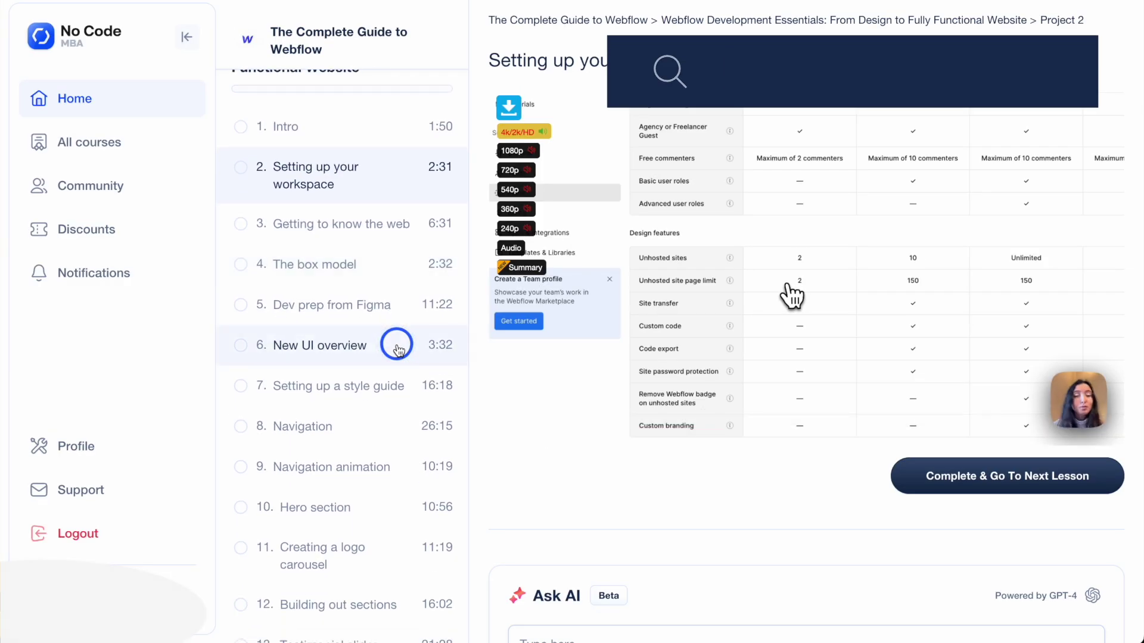
- Scroll through the Webflow course lessons and on into the All courses catalogue grid
{"action": "scroll", "coordinate": [398, 348], "scroll_direction": "down", "scroll_amount": 5}
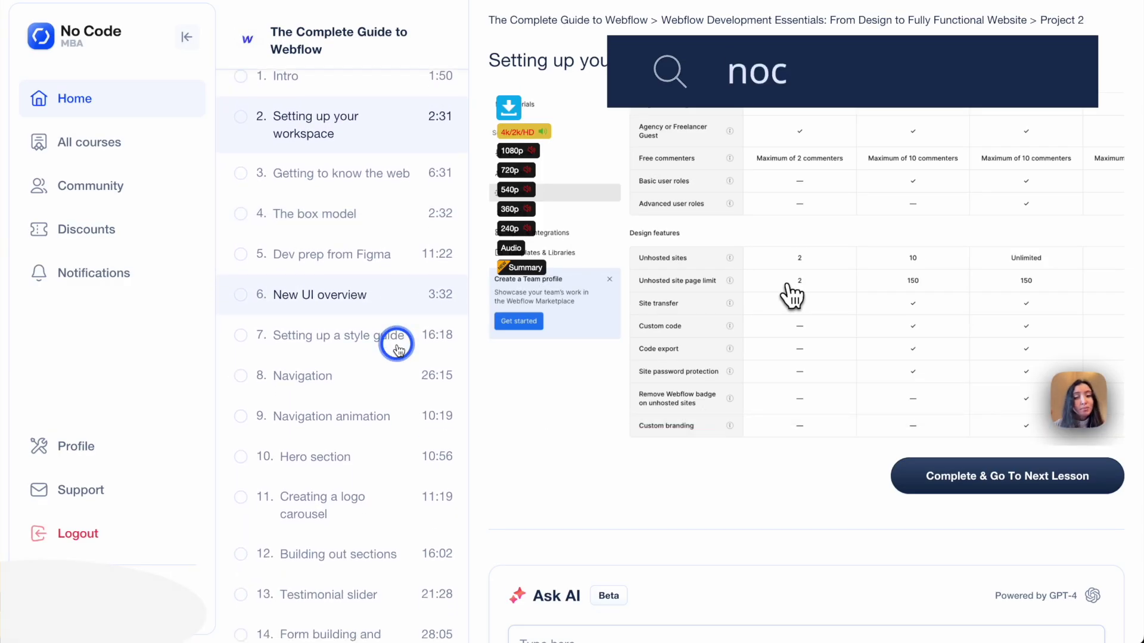
{"action": "scroll", "coordinate": [398, 348], "scroll_direction": "down", "scroll_amount": 5}
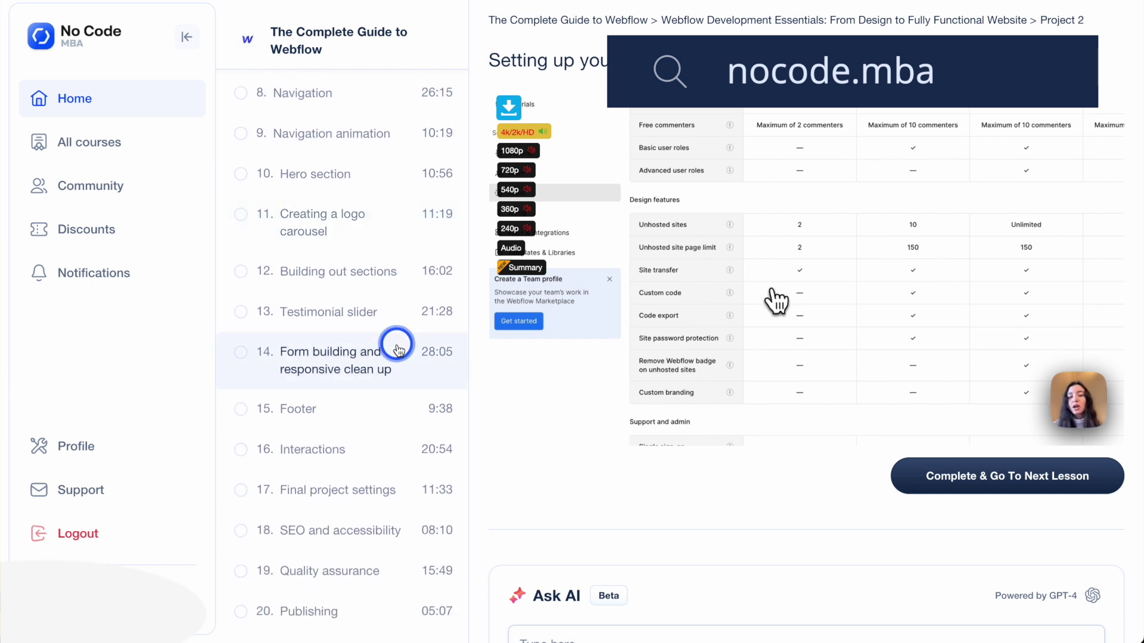
{"action": "scroll", "coordinate": [398, 348], "scroll_direction": "down", "scroll_amount": 4}
{"action": "scroll", "coordinate": [398, 349], "scroll_direction": "down", "scroll_amount": 5}
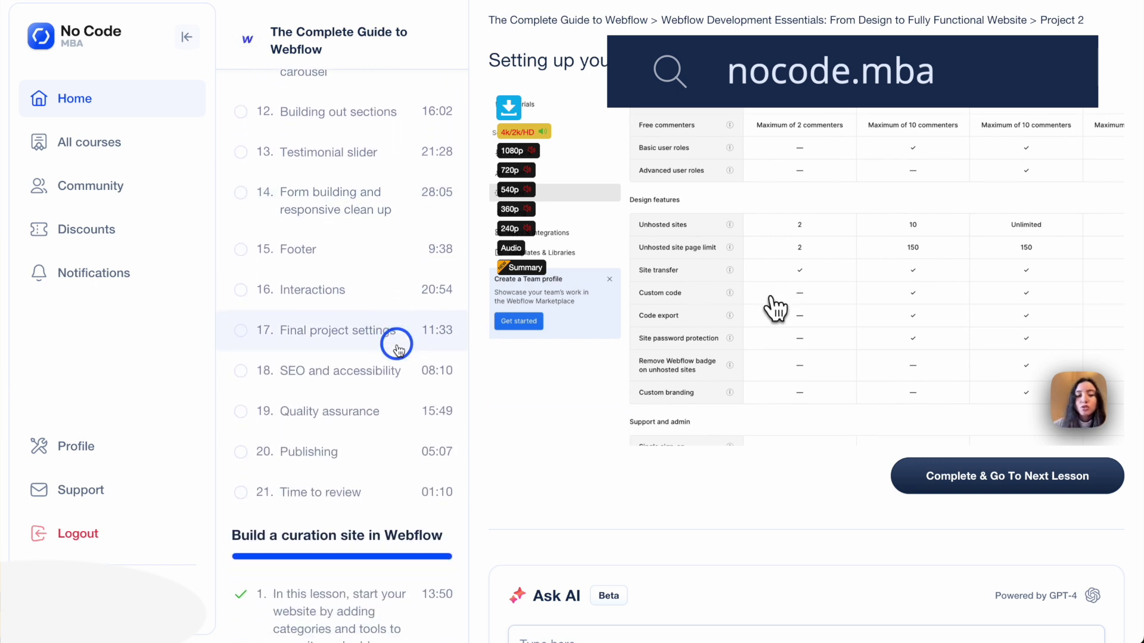
{"action": "scroll", "coordinate": [398, 349], "scroll_direction": "down", "scroll_amount": 3}
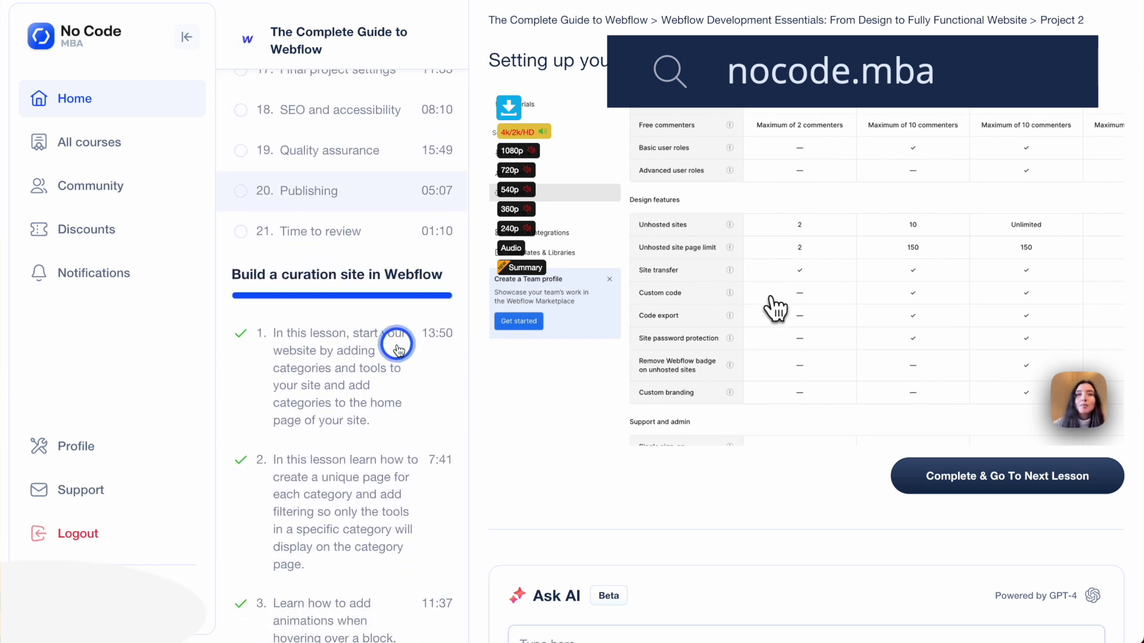
{"action": "scroll", "coordinate": [398, 348], "scroll_direction": "down", "scroll_amount": 3}
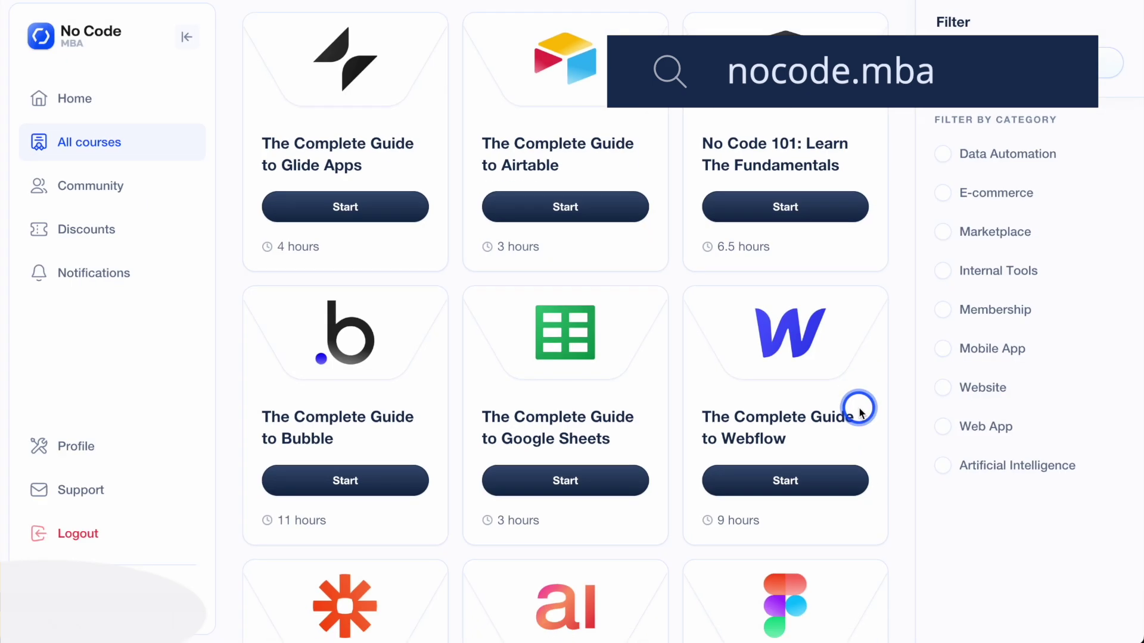
{"action": "scroll", "coordinate": [858, 405], "scroll_direction": "down", "scroll_amount": 5}
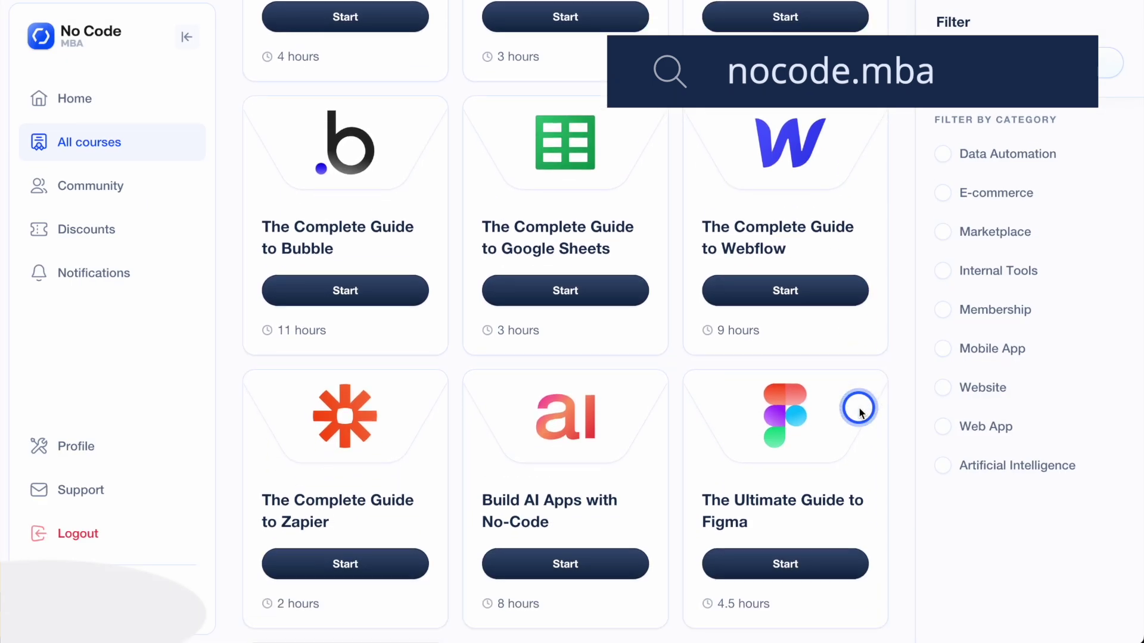
{"action": "scroll", "coordinate": [858, 410], "scroll_direction": "down", "scroll_amount": 5}
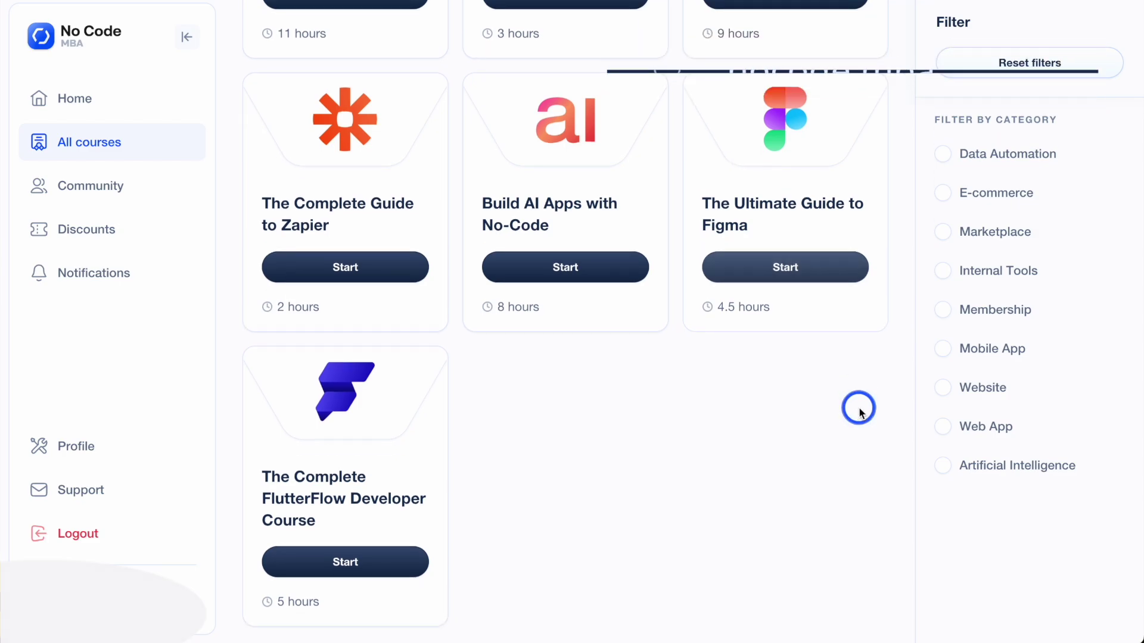